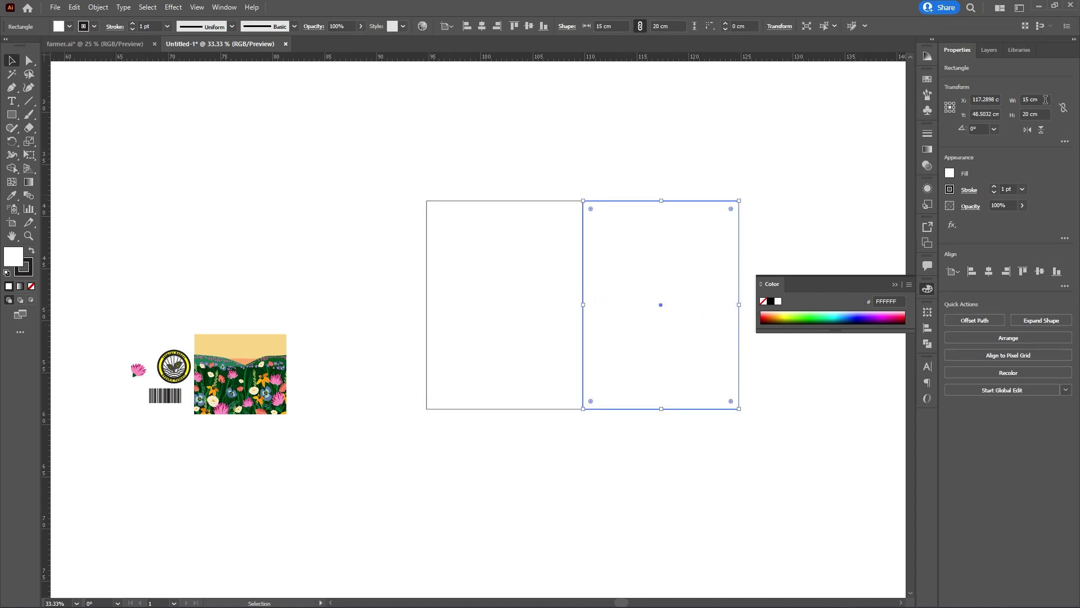
- Set the selected rectangle's width to 10 cm and butt it against the right edge of the 15 cm panel
{"action": "left_click", "coordinate": [1046, 99]}
{"action": "key", "text": "Return"}
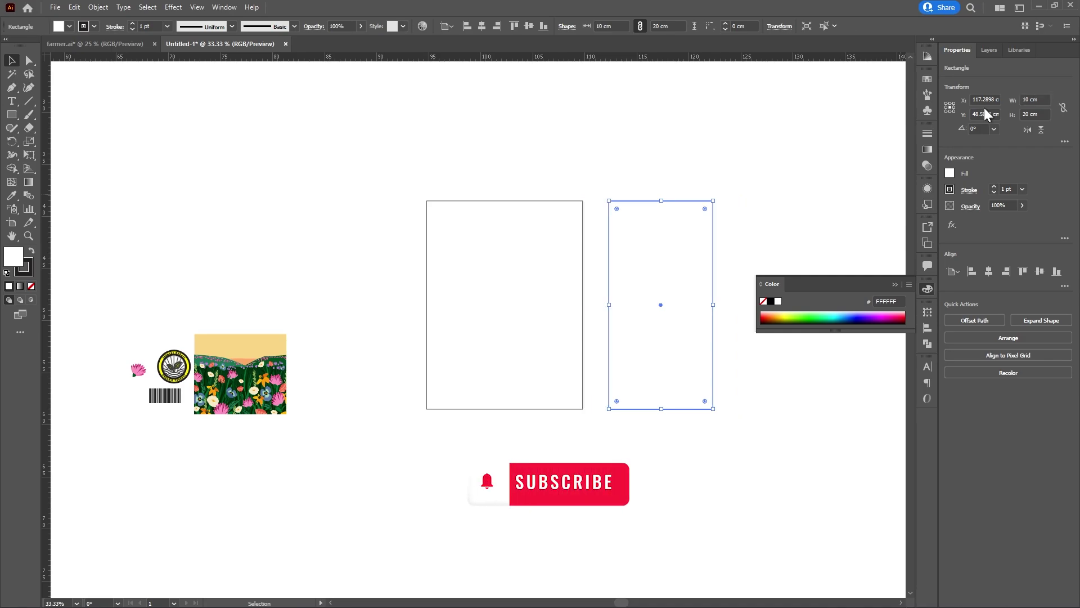
{"action": "left_click_drag", "start_coordinate": [679, 292], "coordinate": [653, 291]}
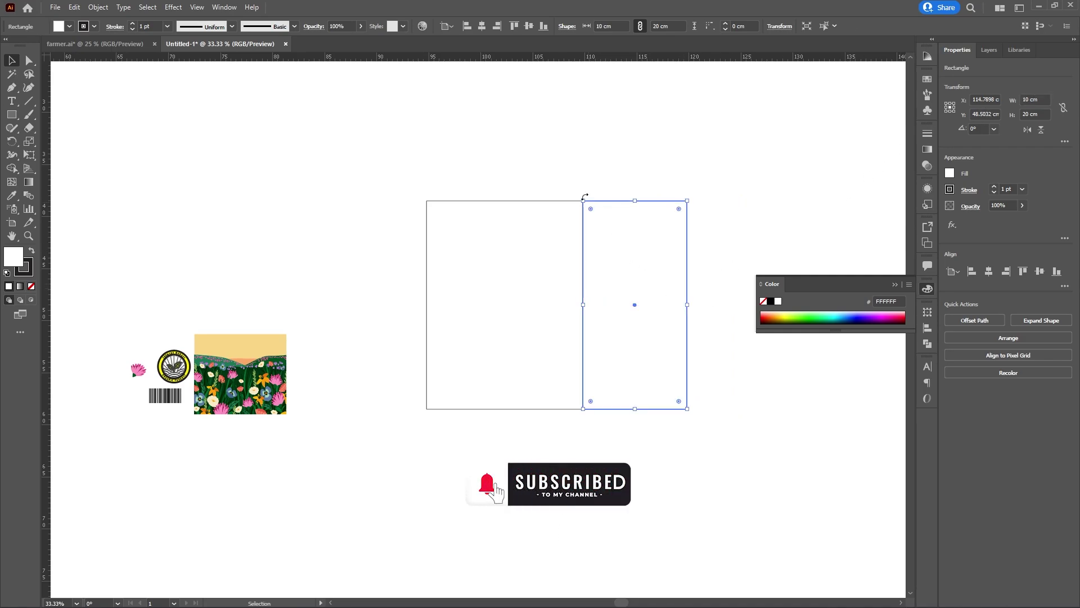
- Duplicate the 15 cm and 10 cm panel pair flush beside the original to form a row of four panels
{"action": "left_click", "coordinate": [581, 176]}
{"action": "left_click_drag", "start_coordinate": [339, 183], "coordinate": [647, 235]}
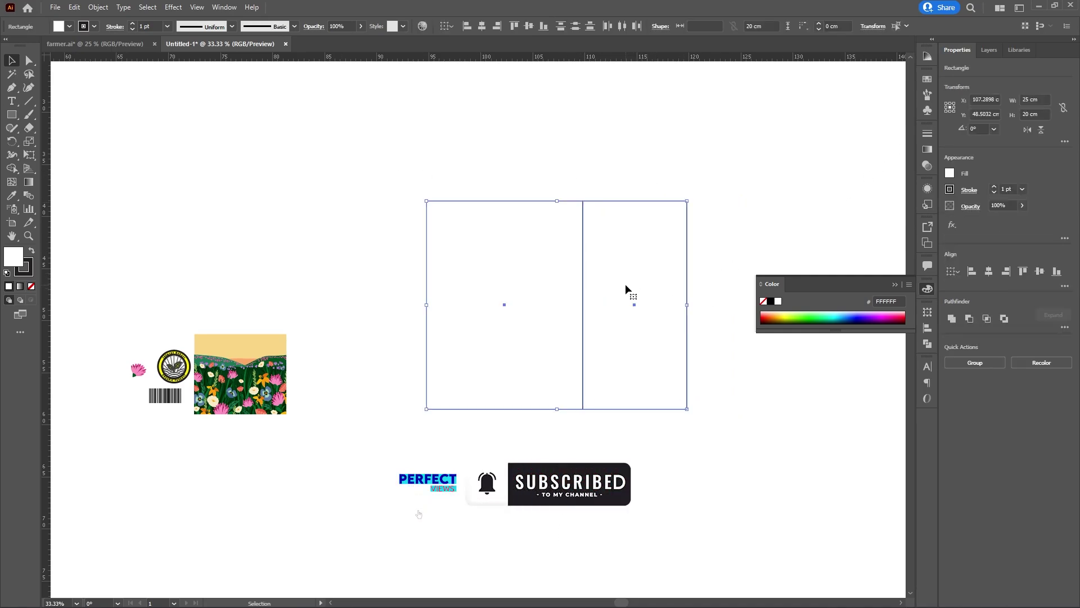
{"action": "left_click_drag", "start_coordinate": [530, 272], "coordinate": [262, 215]}
- Move the four-panel row toward the middle of the artboard and shift the flower, badge, barcode and landscape artwork up, clear of the panels
{"action": "left_click_drag", "start_coordinate": [101, 90], "coordinate": [674, 231]}
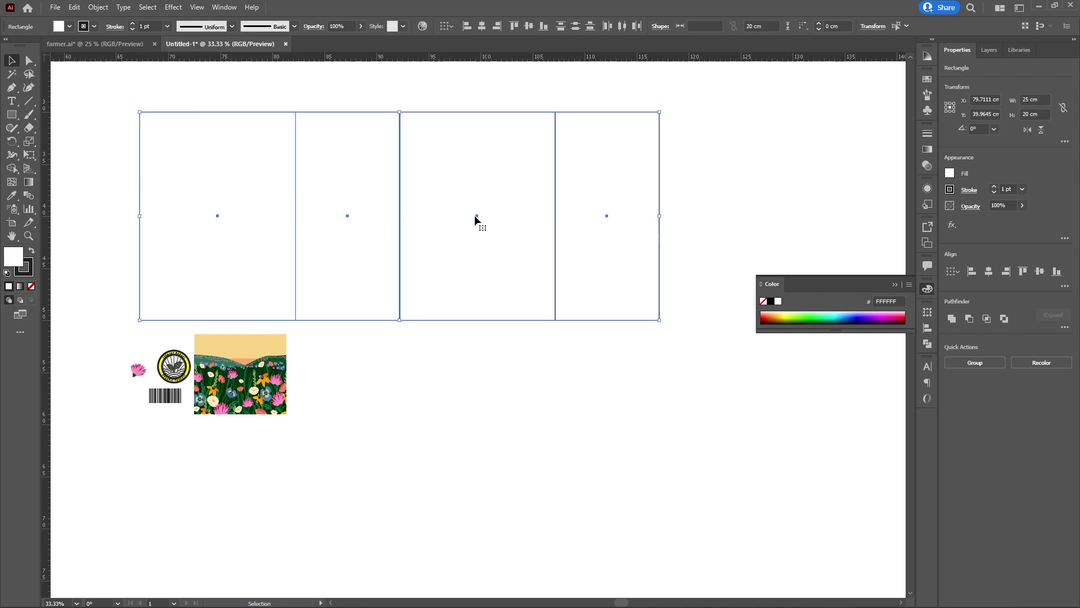
{"action": "left_click_drag", "start_coordinate": [475, 222], "coordinate": [656, 312]}
{"action": "left_click_drag", "start_coordinate": [103, 321], "coordinate": [254, 416]}
{"action": "left_click_drag", "start_coordinate": [256, 384], "coordinate": [186, 180]}
{"action": "scroll", "coordinate": [475, 376], "scroll_direction": "down", "scroll_amount": 1}
{"action": "scroll", "coordinate": [474, 376], "scroll_direction": "down", "scroll_amount": 2}
{"action": "scroll", "coordinate": [532, 389], "scroll_direction": "down", "scroll_amount": 1}
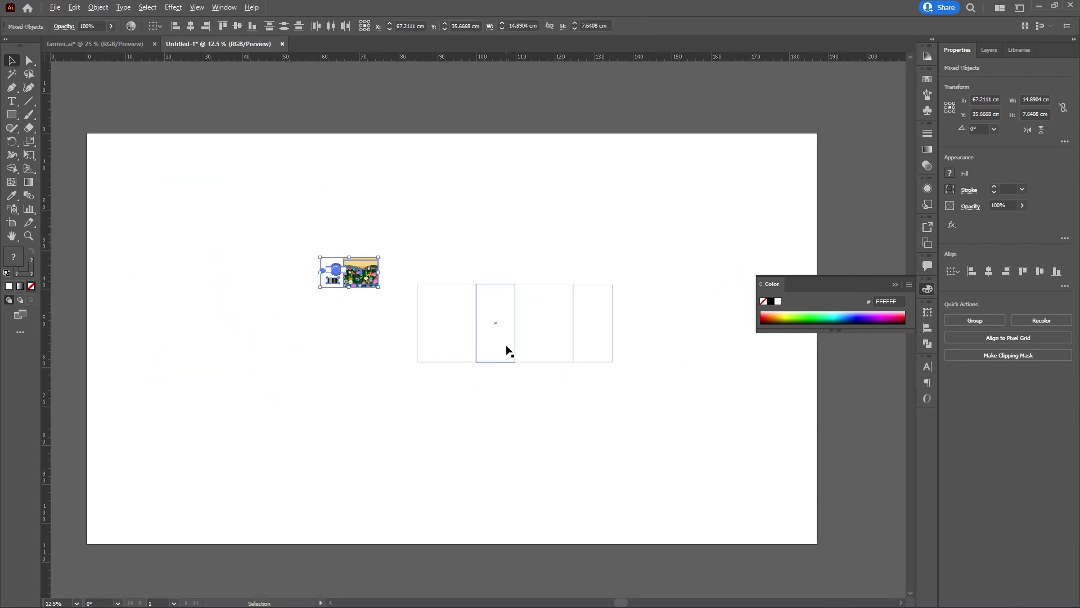
{"action": "scroll", "coordinate": [506, 352], "scroll_direction": "up", "scroll_amount": 2}
- Give all four panels a 3 pt stroke
{"action": "left_click_drag", "start_coordinate": [285, 185], "coordinate": [681, 428]}
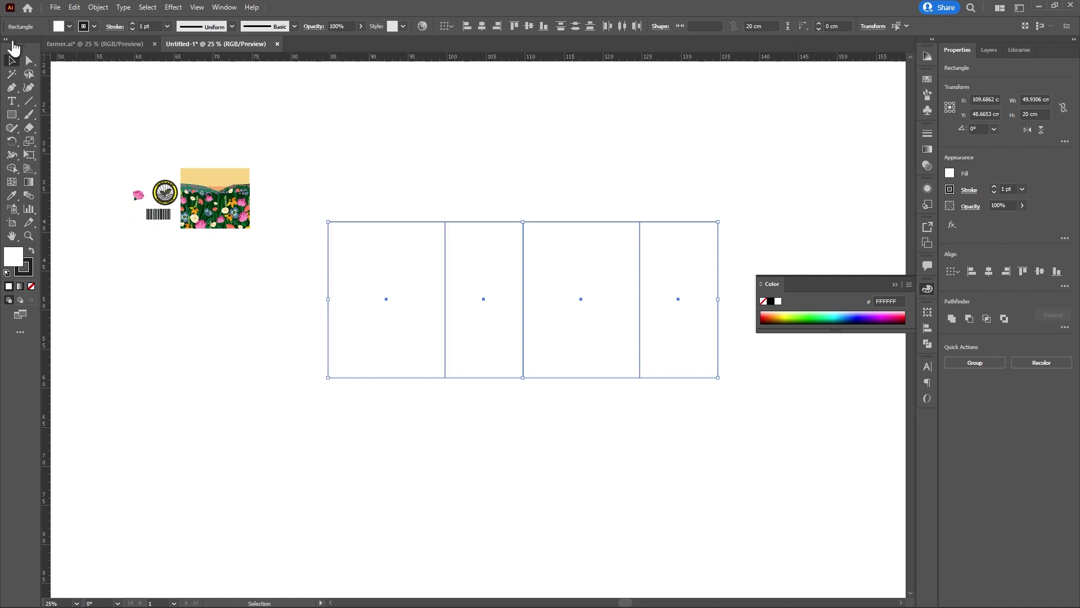
{"action": "double_click", "coordinate": [133, 22]}
{"action": "left_click", "coordinate": [450, 203]}
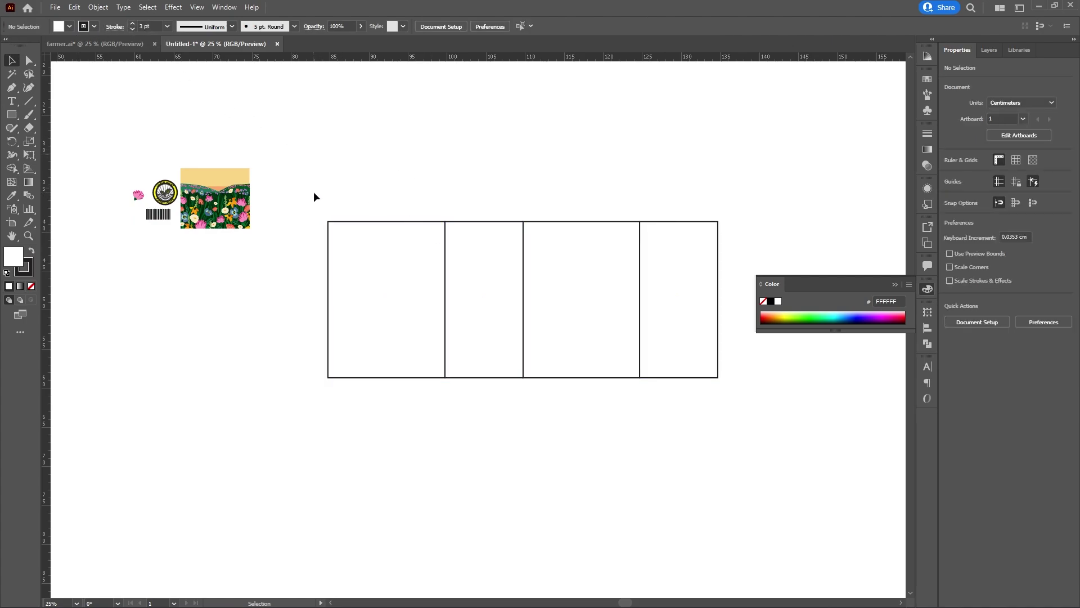
- Duplicate the third panel directly above itself so the copy rests on its top edge
{"action": "left_click", "coordinate": [576, 299]}
{"action": "scroll", "coordinate": [576, 299], "scroll_direction": "down", "scroll_amount": 2}
{"action": "scroll", "coordinate": [576, 299], "scroll_direction": "up", "scroll_amount": 3}
{"action": "left_click_drag", "start_coordinate": [613, 329], "coordinate": [600, 171]}
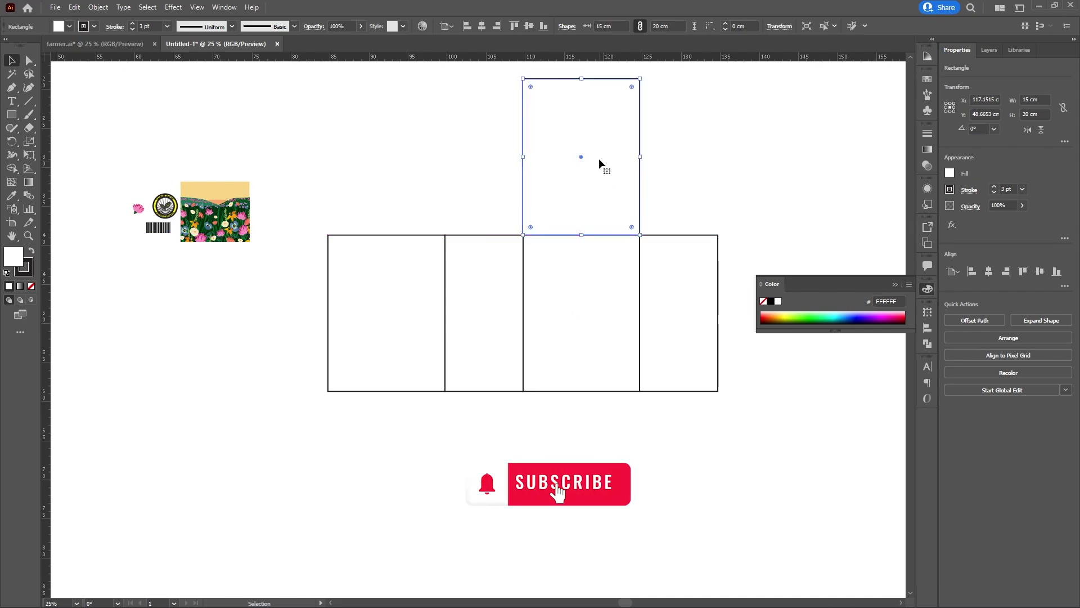
- Set the copied panel's height to 10 cm, keeping its bottom edge as the reference point
{"action": "left_click", "coordinate": [947, 110]}
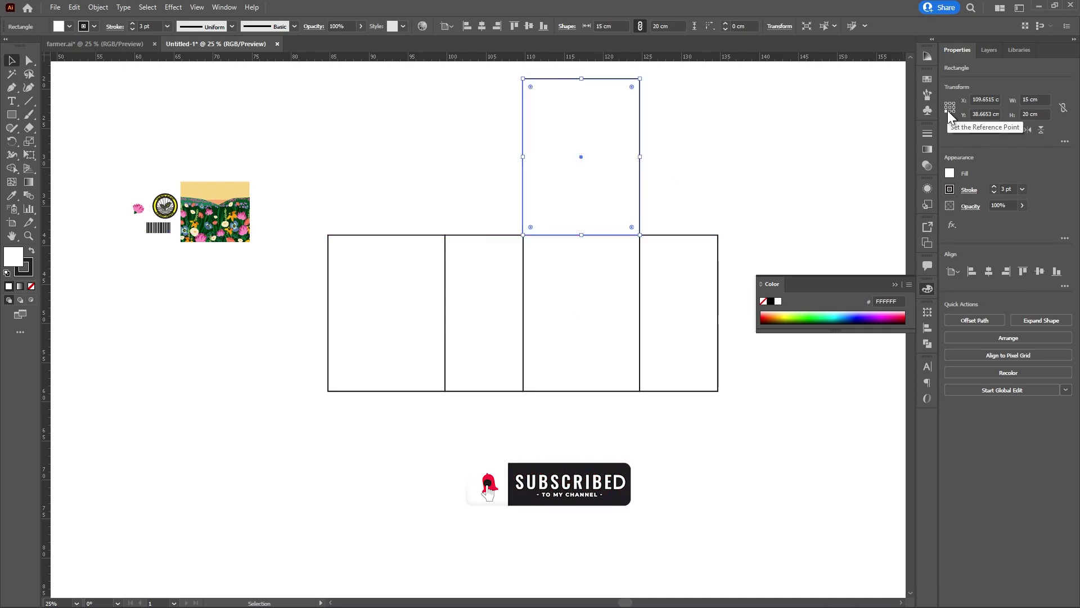
{"action": "left_click", "coordinate": [1039, 99]}
{"action": "left_click_drag", "start_coordinate": [1040, 99], "coordinate": [1022, 99]}
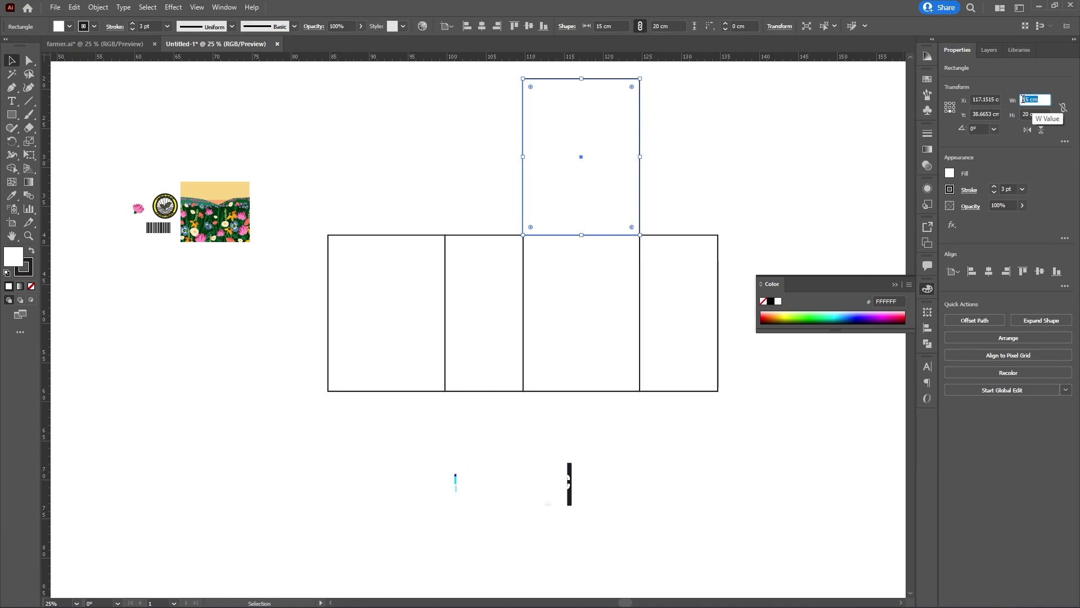
{"action": "left_click", "coordinate": [1040, 115]}
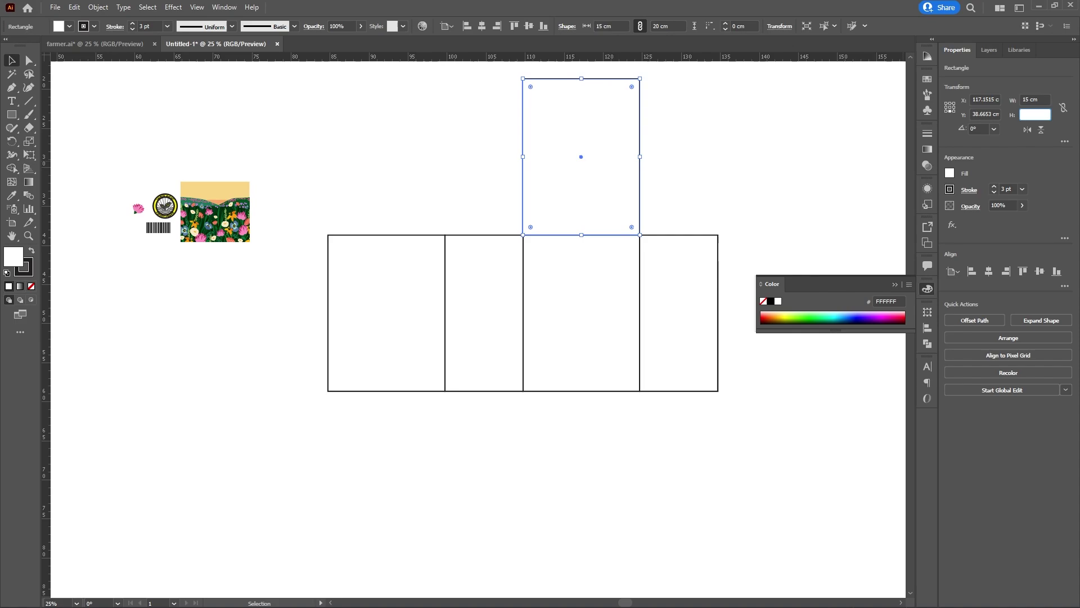
{"action": "type", "text": "10"}
{"action": "key", "text": "Return"}
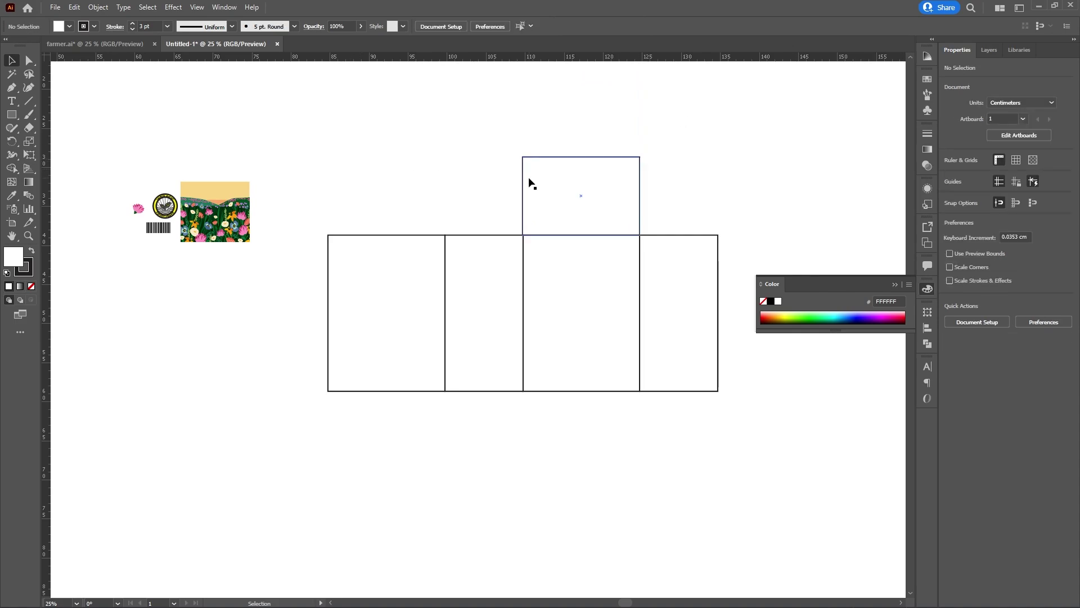
- Create a 15 × 2 cm rectangle on top of the 10 cm high lid panel and round its two upper corners to 2 cm
{"action": "left_click", "coordinate": [11, 114]}
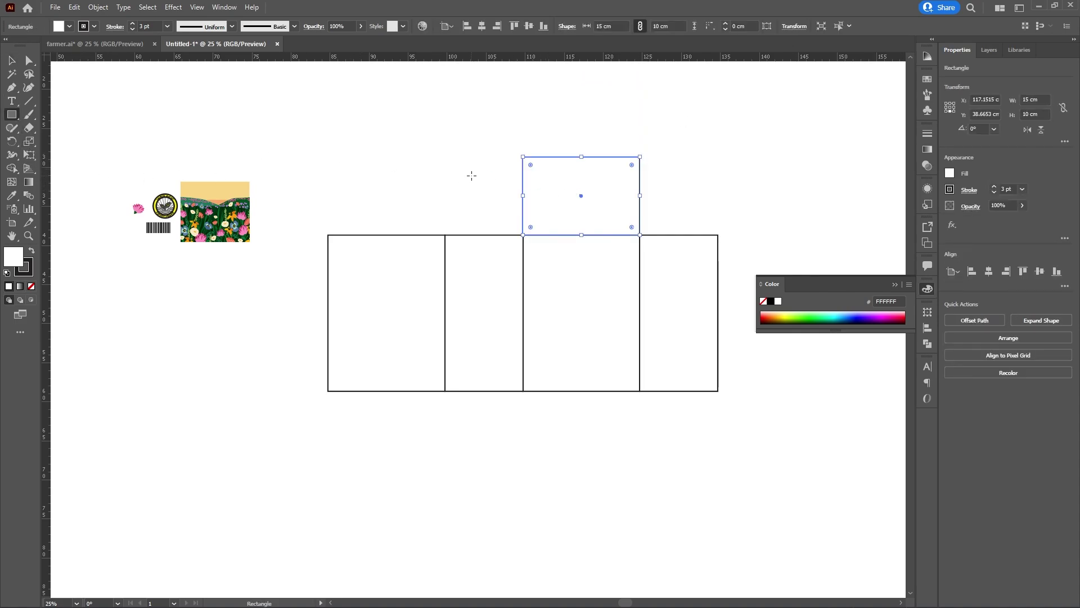
{"action": "left_click", "coordinate": [445, 157]}
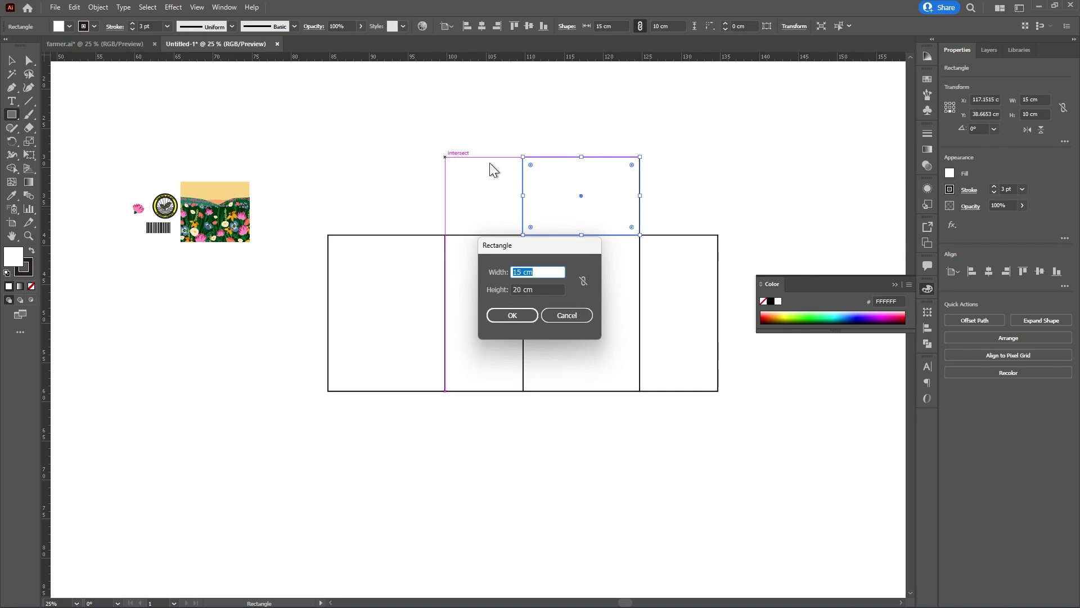
{"action": "left_click", "coordinate": [543, 291]}
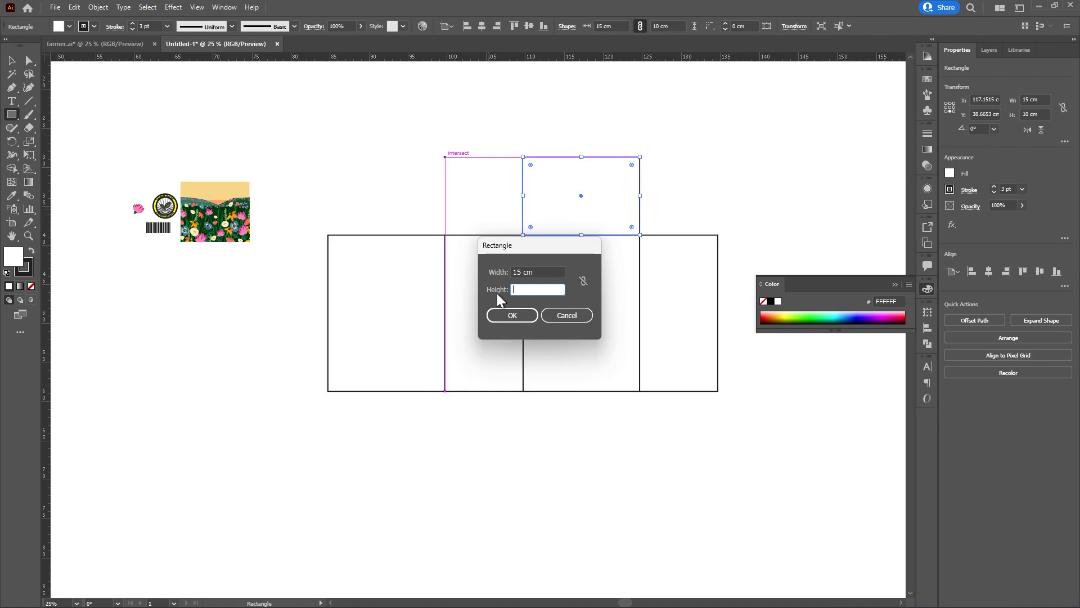
{"action": "key", "text": "Return"}
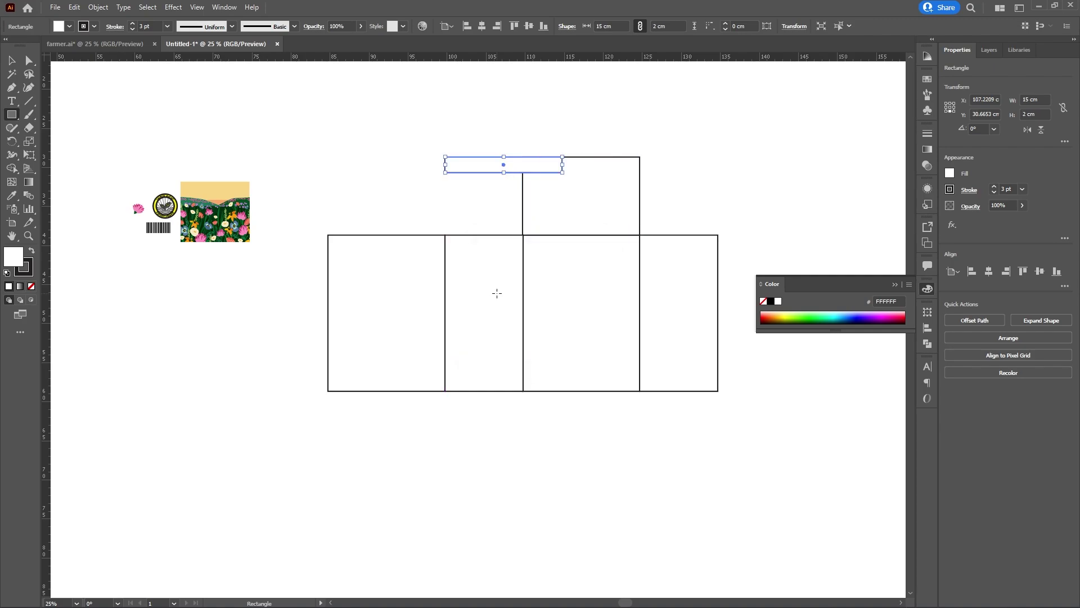
{"action": "key", "text": "v"}
{"action": "left_click_drag", "start_coordinate": [531, 165], "coordinate": [617, 162]}
{"action": "key", "text": "a"}
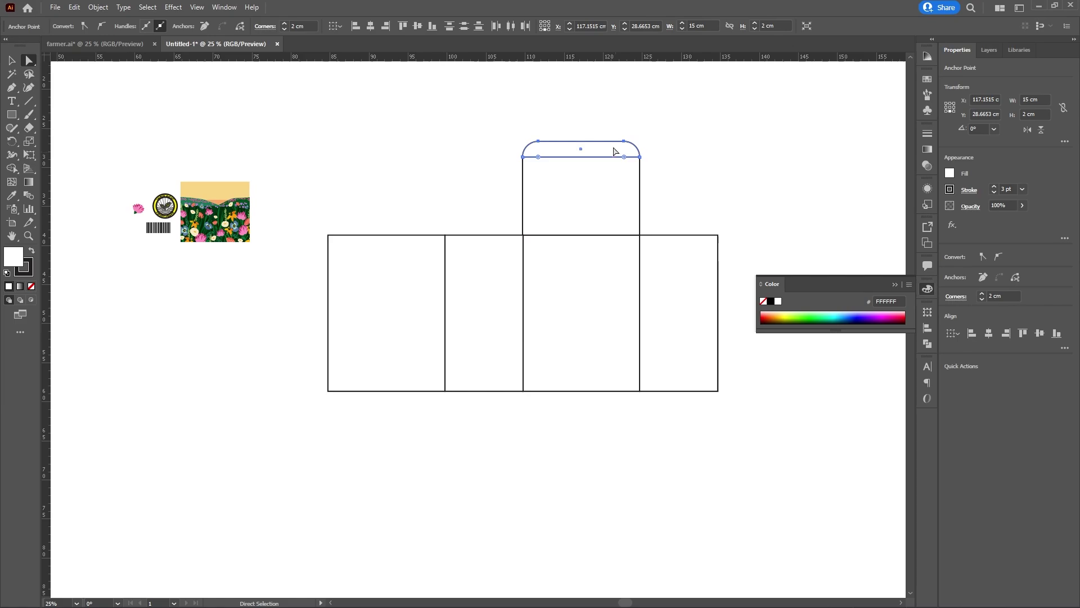
{"action": "left_click", "coordinate": [598, 129]}
- Duplicate the lid and its rounded tuck flap, flip the copy vertically, and attach it beneath the first panel
{"action": "key", "text": "v"}
{"action": "left_click_drag", "start_coordinate": [512, 126], "coordinate": [374, 422]}
{"action": "scroll", "coordinate": [562, 168], "scroll_direction": "down", "scroll_amount": 1}
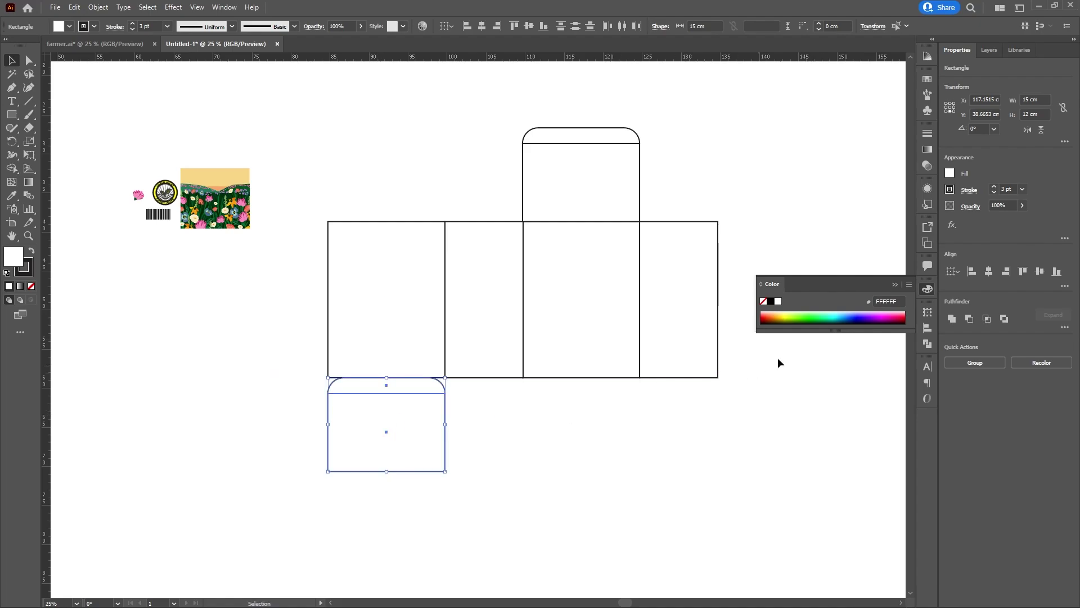
{"action": "left_click", "coordinate": [1041, 129]}
{"action": "left_click_drag", "start_coordinate": [392, 507], "coordinate": [394, 417]}
{"action": "left_click", "coordinate": [521, 430]}
{"action": "scroll", "coordinate": [553, 415], "scroll_direction": "up", "scroll_amount": 3}
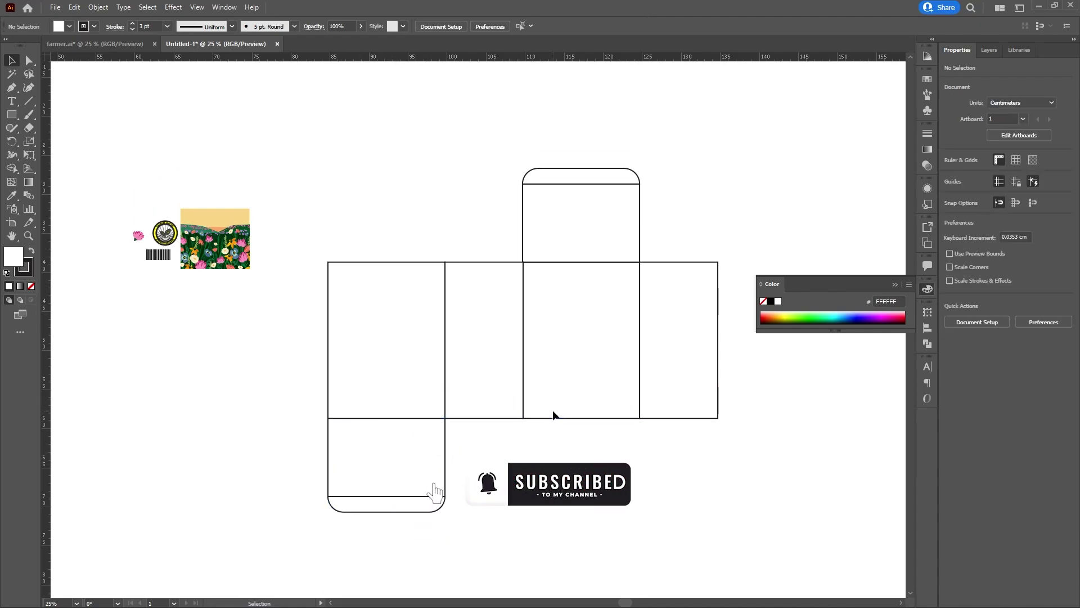
- Duplicate the second panel above itself and shorten the copy to about 7.83 cm high as a dust flap
{"action": "scroll", "coordinate": [553, 414], "scroll_direction": "down", "scroll_amount": 3}
{"action": "left_click", "coordinate": [497, 299]}
{"action": "left_click_drag", "start_coordinate": [497, 299], "coordinate": [497, 169]}
{"action": "left_click_drag", "start_coordinate": [484, 64], "coordinate": [486, 160]}
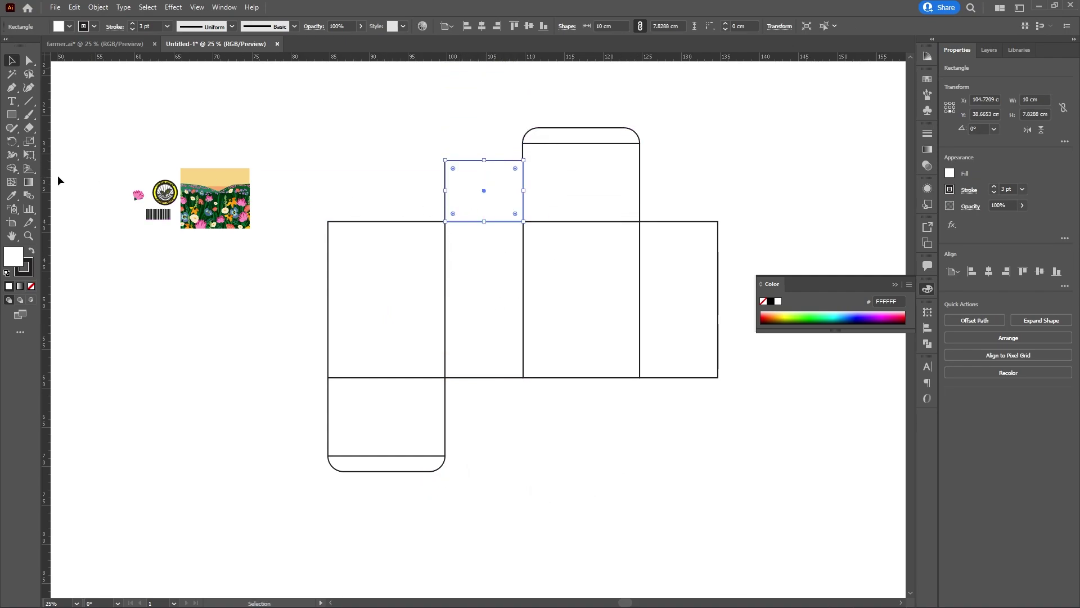
- Add an anchor point near the base of the dust flap's right edge and nudge it inward to X 109.01 cm
{"action": "left_click", "coordinate": [11, 87]}
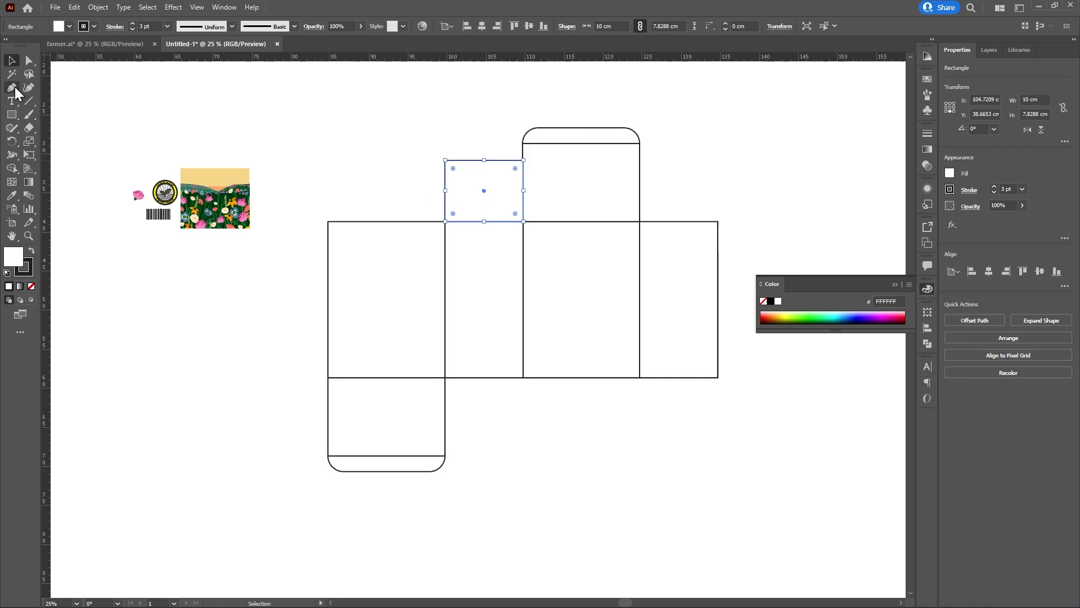
{"action": "scroll", "coordinate": [518, 215], "scroll_direction": "up", "scroll_amount": 2}
{"action": "left_click", "coordinate": [528, 219]}
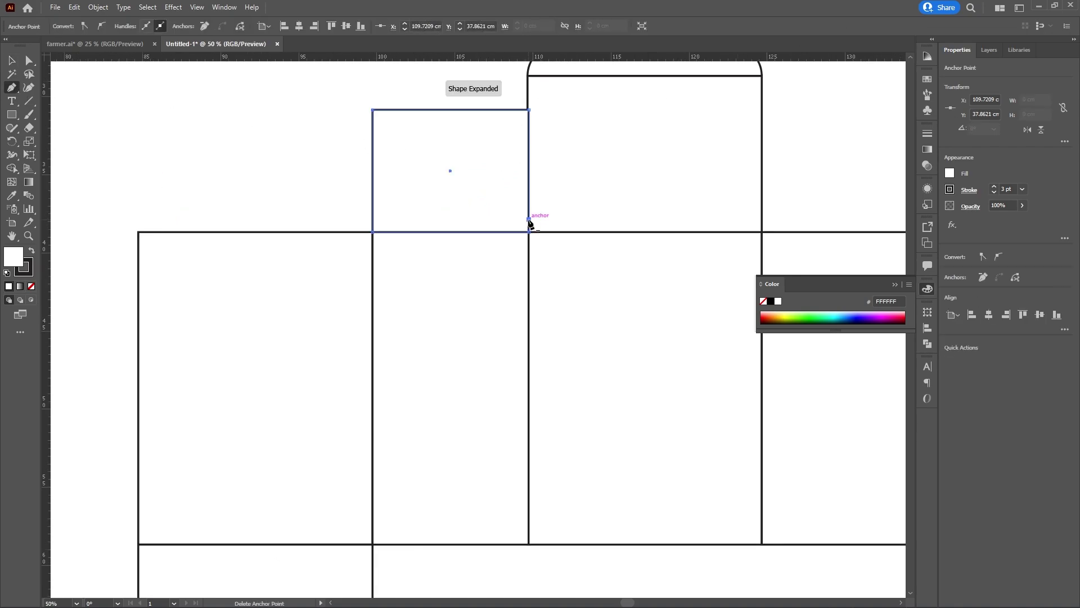
{"action": "left_click", "coordinate": [29, 61]}
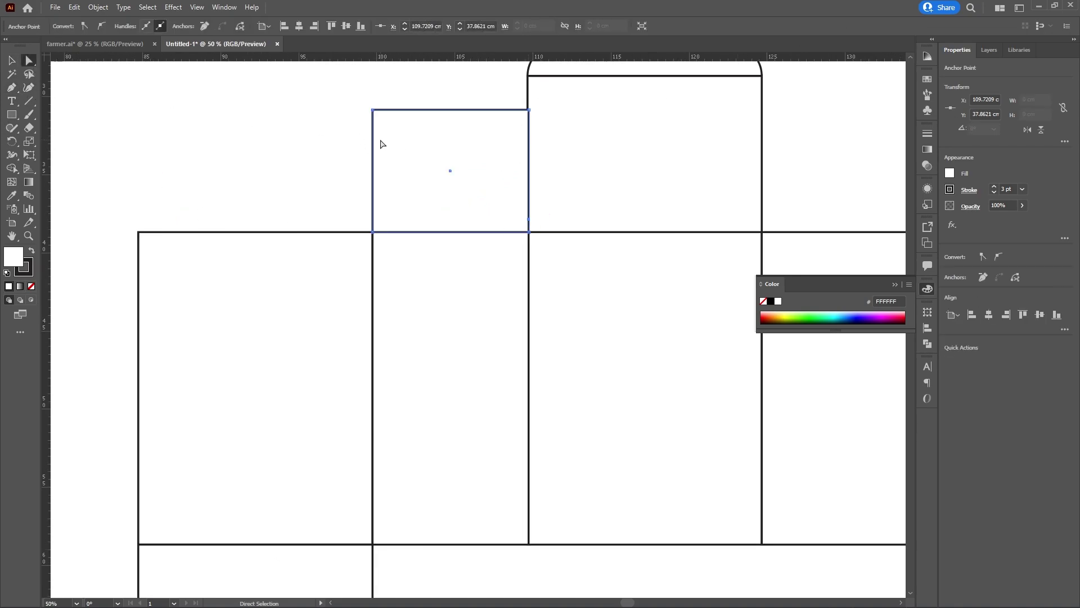
{"action": "left_click", "coordinate": [530, 220]}
{"action": "key", "text": "Left"}
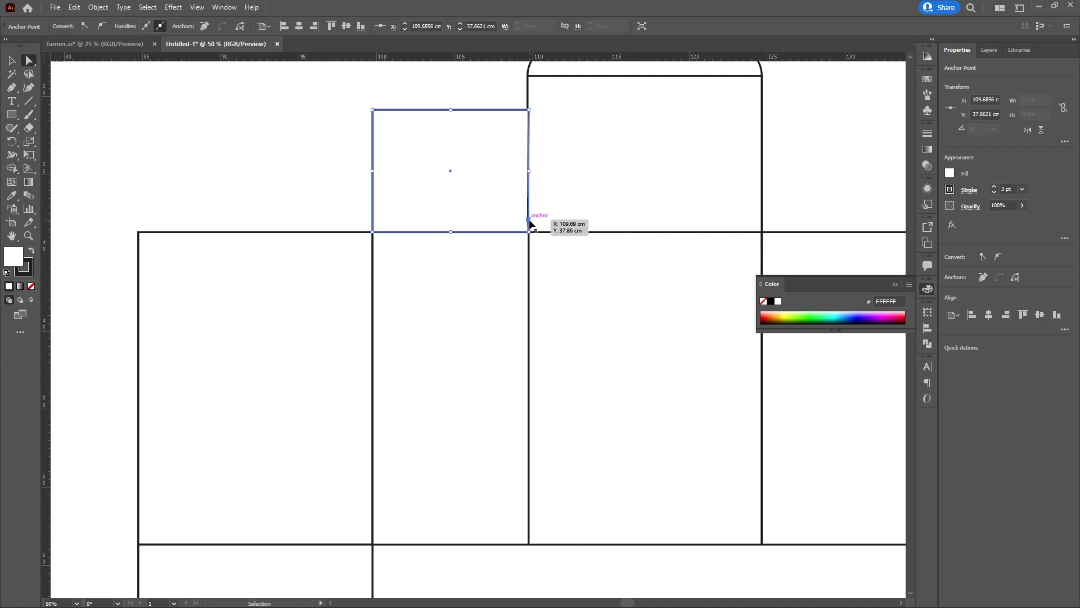
{"action": "key", "text": "Left"}
{"action": "key", "text": "Left"}
{"action": "key", "text": "Left"}
{"action": "key", "text": "Left"}
{"action": "key", "text": "Left"}
{"action": "key", "text": "Left"}
{"action": "key", "text": "Left"}
{"action": "key", "text": "Left"}
{"action": "key", "text": "Left"}
{"action": "key", "text": "Left"}
{"action": "key", "text": "Left"}
{"action": "key", "text": "Left"}
{"action": "key", "text": "Left"}
{"action": "key", "text": "Left"}
{"action": "key", "text": "Left"}
{"action": "key", "text": "Left"}
{"action": "key", "text": "Left"}
{"action": "key", "text": "Left"}
{"action": "key", "text": "Left"}
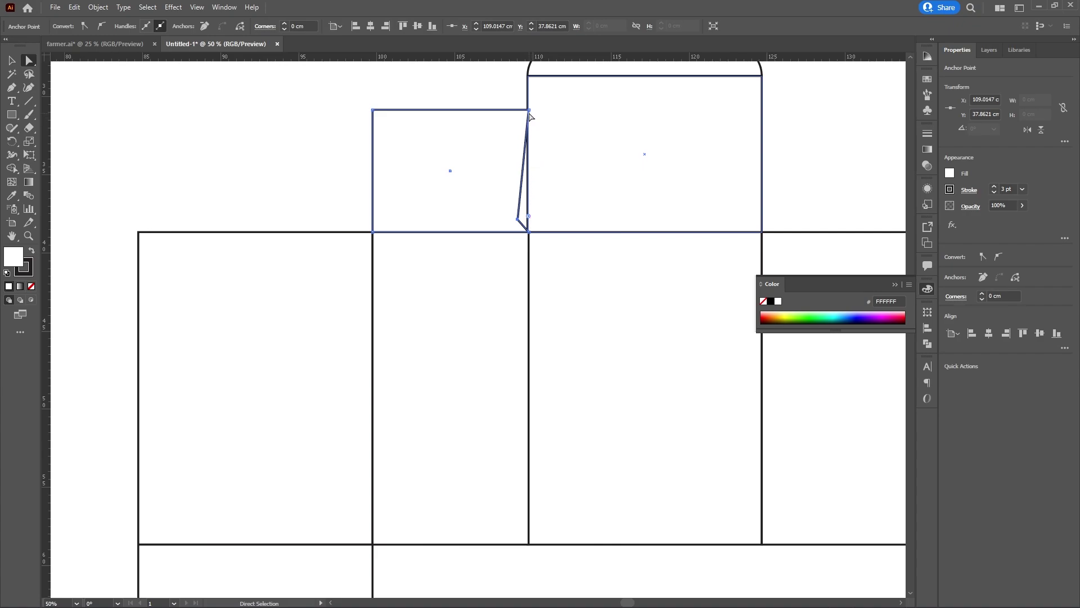
{"action": "key", "text": "Left"}
{"action": "key", "text": "Left"}
{"action": "key", "text": "Left"}
{"action": "key", "text": "Left"}
{"action": "key", "text": "Left"}
{"action": "key", "text": "Left"}
{"action": "key", "text": "Left"}
{"action": "key", "text": "Left"}
{"action": "key", "text": "Left"}
{"action": "key", "text": "Left"}
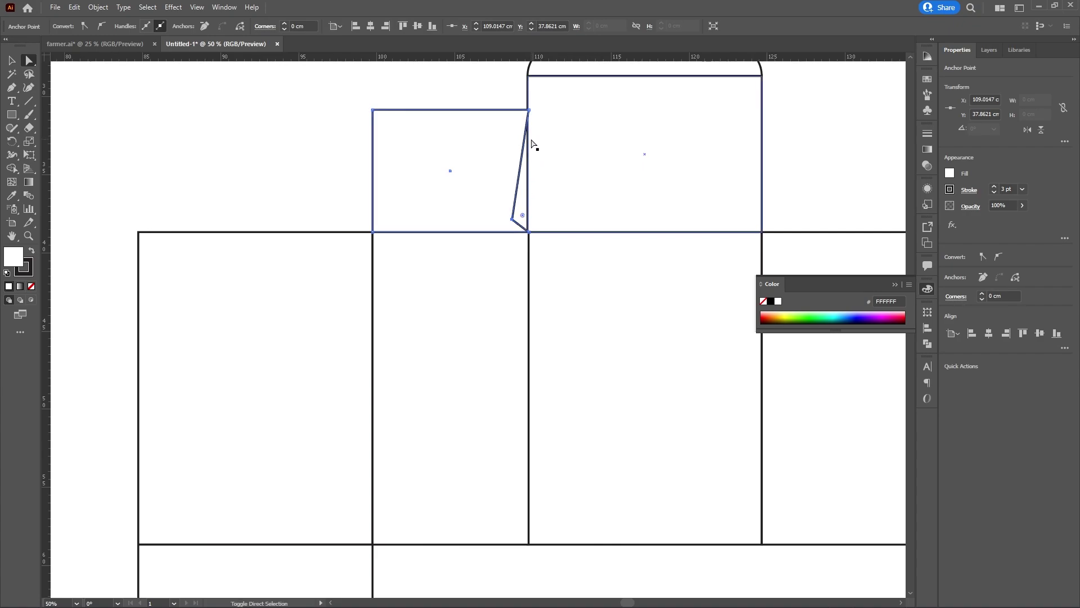
{"action": "key", "text": "Right"}
{"action": "key", "text": "Right"}
{"action": "key", "text": "Right"}
{"action": "key", "text": "Right"}
{"action": "key", "text": "Right"}
{"action": "key", "text": "Right"}
{"action": "key", "text": "Right"}
{"action": "key", "text": "Right"}
{"action": "key", "text": "Right"}
{"action": "key", "text": "Right"}
- Move the dust flap's top-right corner inward to X 108.31 cm
{"action": "left_click", "coordinate": [530, 110]}
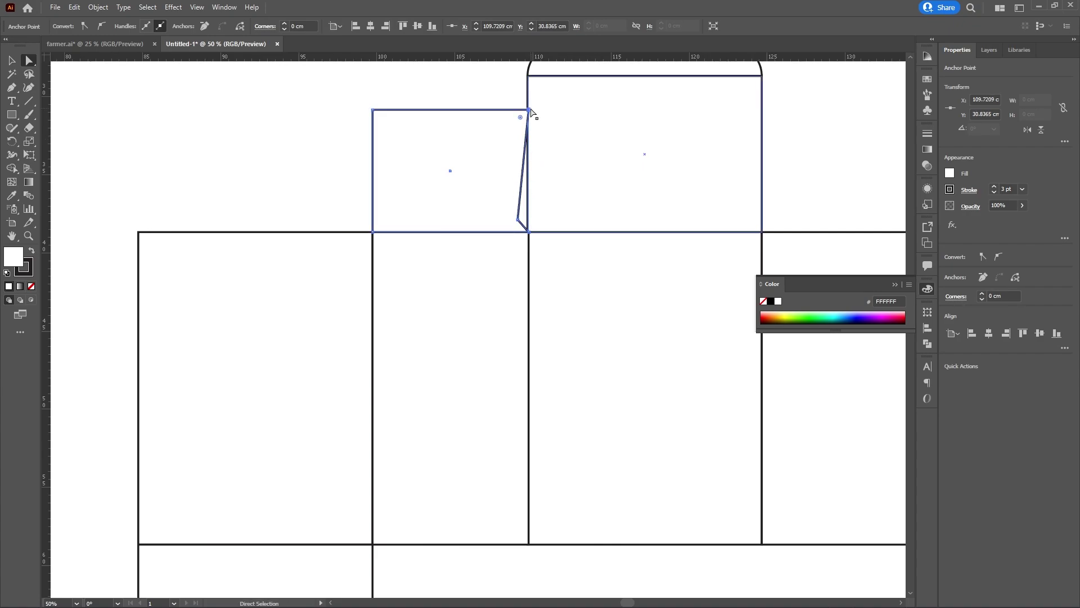
{"action": "key", "text": "shift+Left"}
{"action": "key", "text": "shift+Left"}
{"action": "key", "text": "shift+Left"}
{"action": "key", "text": "shift+Left"}
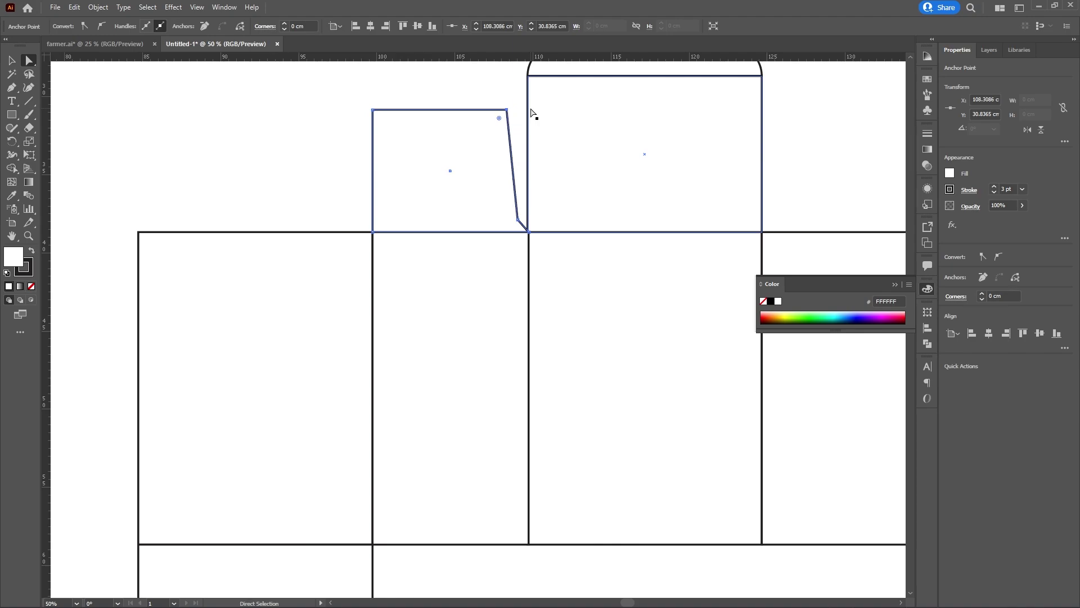
- Move the dust flap's top-left corner inward to X 100.78 cm
{"action": "left_click_drag", "start_coordinate": [372, 110], "coordinate": [372, 114]}
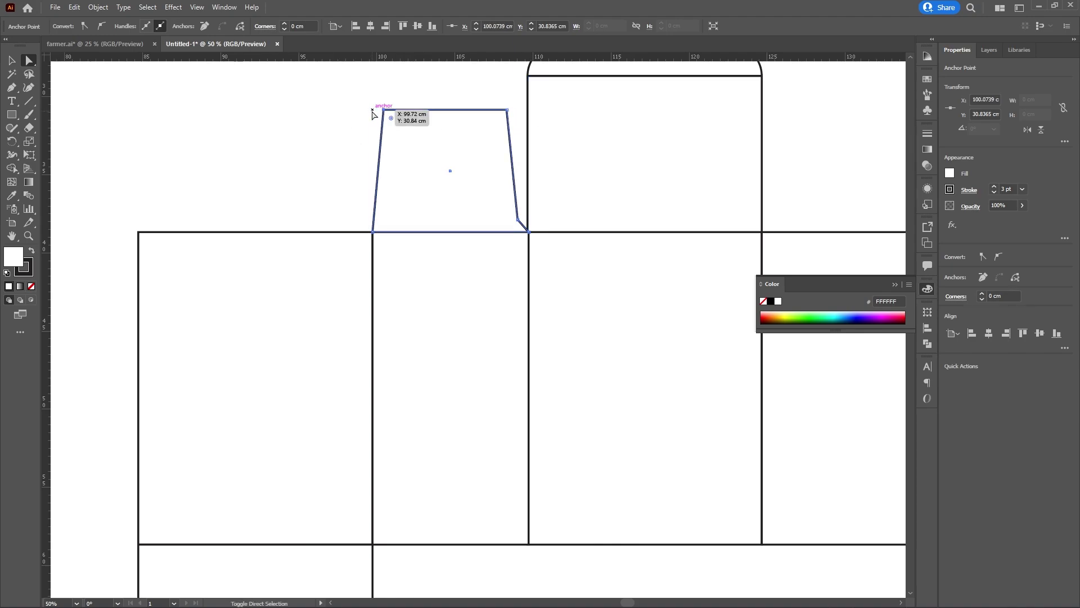
{"action": "key", "text": "Right"}
{"action": "key", "text": "Right"}
{"action": "key", "text": "Right"}
{"action": "key", "text": "Right"}
{"action": "key", "text": "Right"}
{"action": "key", "text": "Right"}
{"action": "key", "text": "Right"}
{"action": "key", "text": "Right"}
{"action": "key", "text": "Right"}
{"action": "key", "text": "Right"}
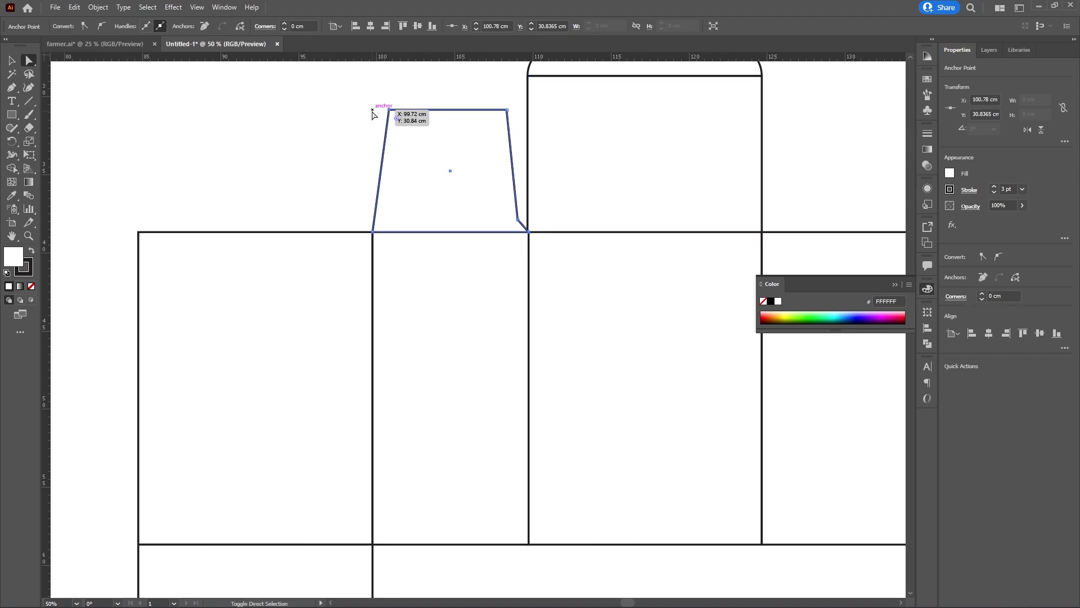
{"action": "key", "text": "shift+Left"}
{"action": "key", "text": "shift+Right"}
- Add an anchor point near the base of the flap's left edge, move it inward, and shift the top-left corner to X 101.49 cm
{"action": "key", "text": "p"}
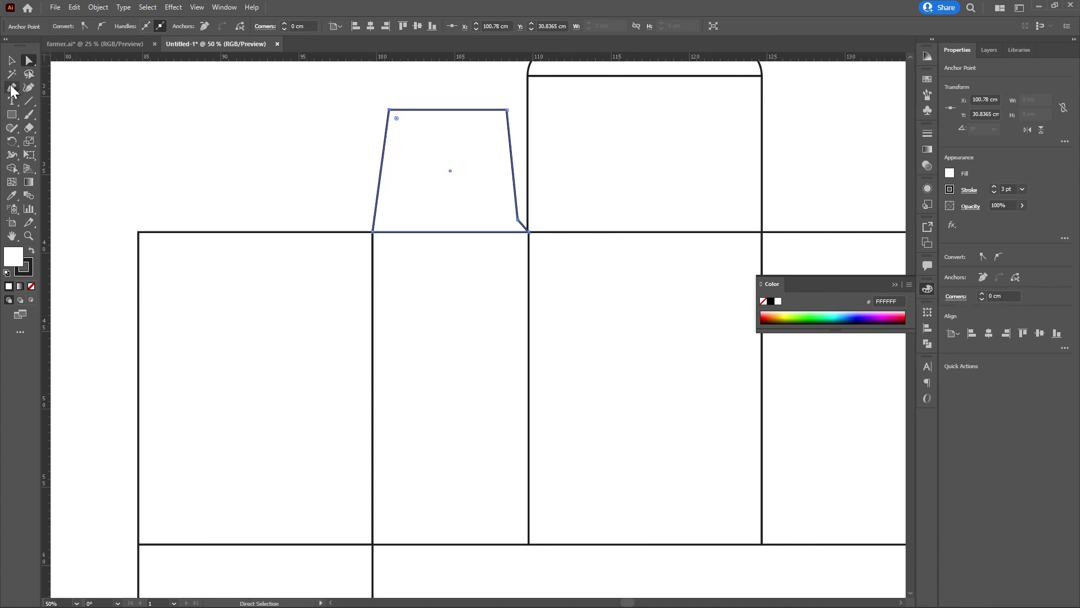
{"action": "left_click", "coordinate": [375, 217]}
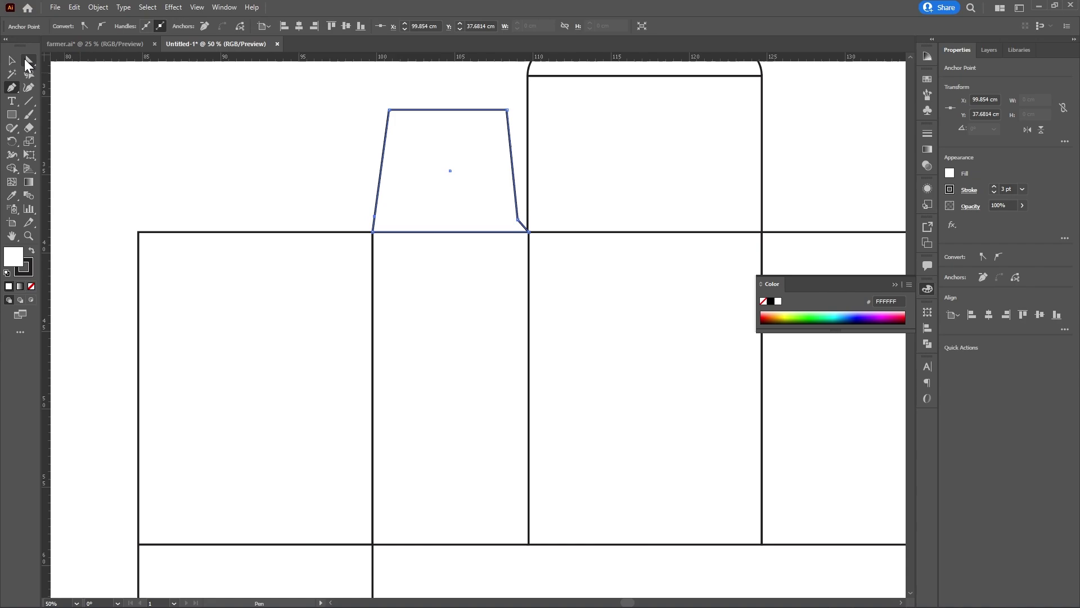
{"action": "left_click", "coordinate": [29, 60]}
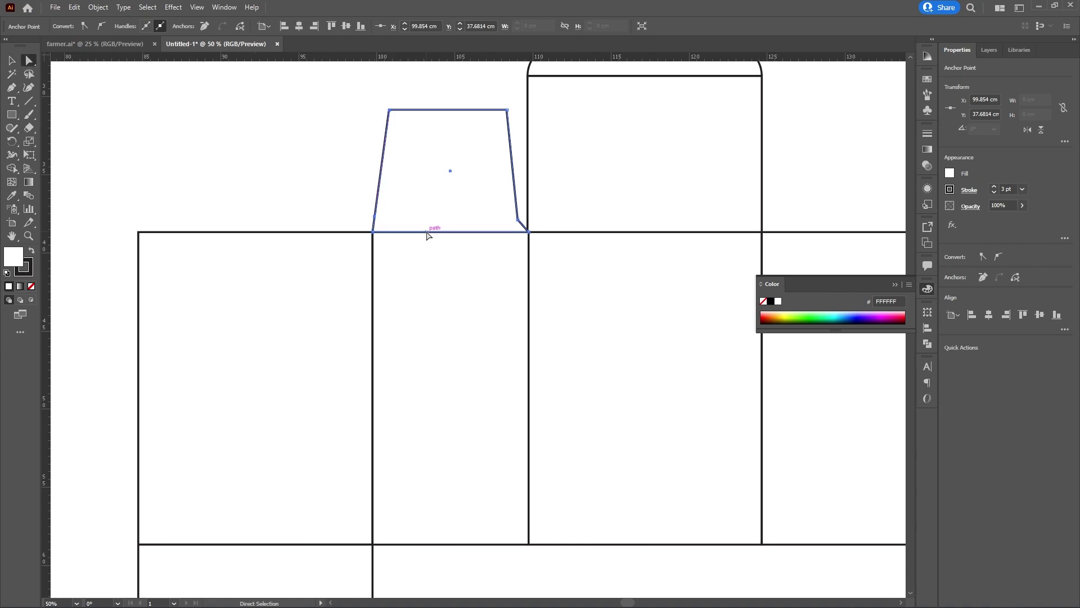
{"action": "key", "text": "shift+Right"}
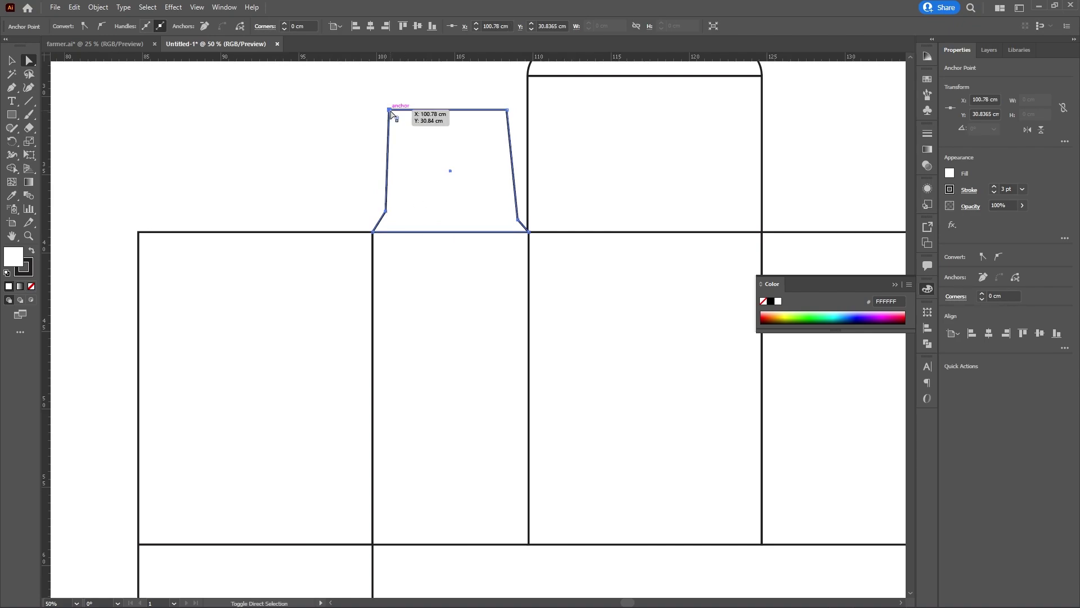
{"action": "key", "text": "shift+Right"}
{"action": "key", "text": "v"}
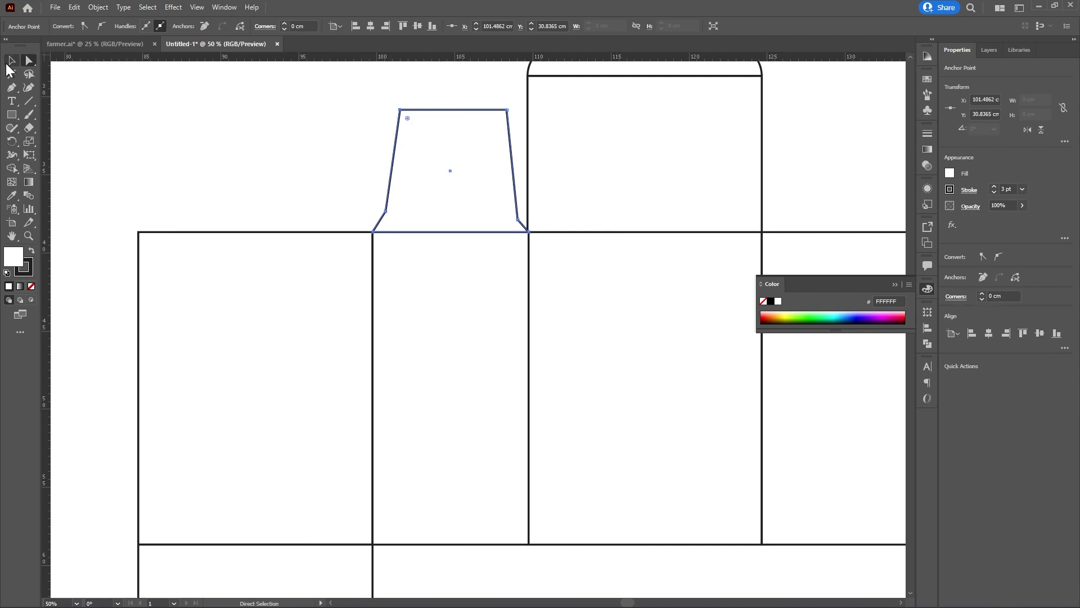
- Copy the dust flap onto the upper edge of the rightmost 10 cm panel and flip the copy horizontally
{"action": "left_click", "coordinate": [278, 140]}
{"action": "scroll", "coordinate": [439, 191], "scroll_direction": "down", "scroll_amount": 2}
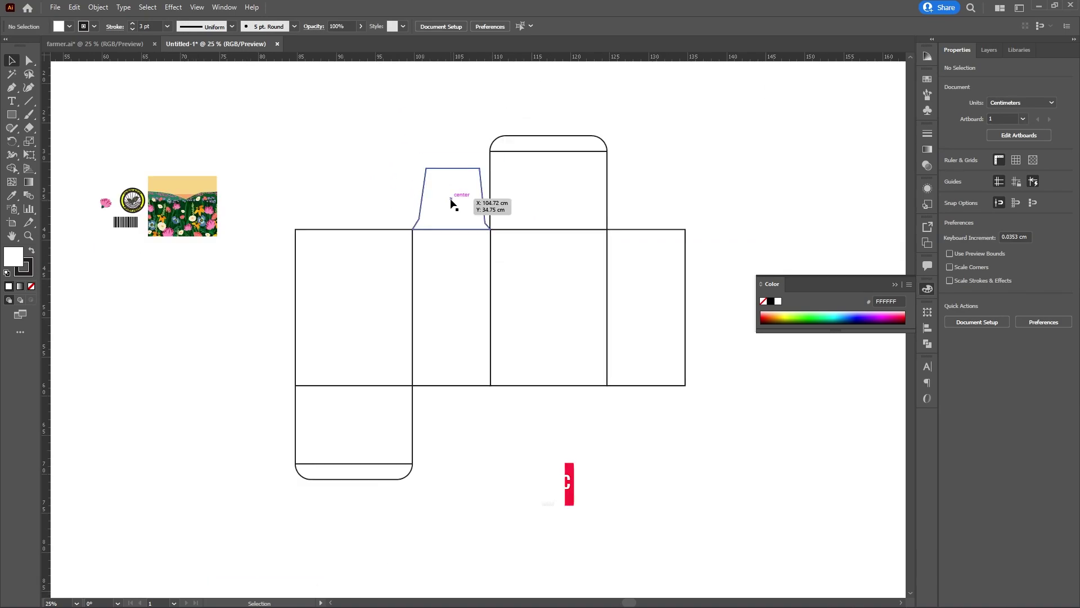
{"action": "left_click_drag", "start_coordinate": [453, 217], "coordinate": [647, 219]}
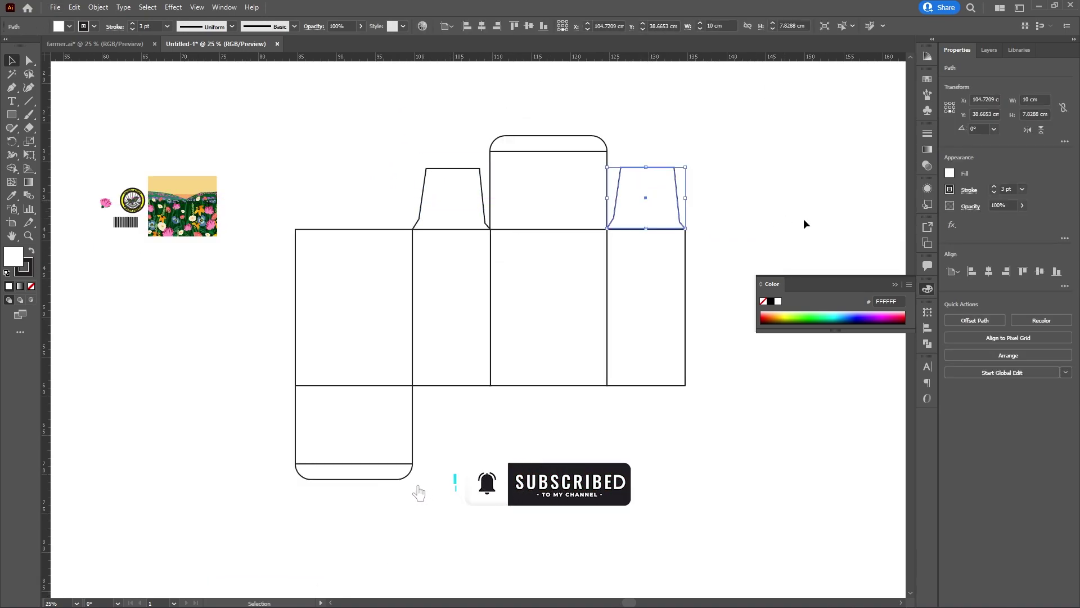
{"action": "left_click", "coordinate": [1027, 130]}
{"action": "left_click", "coordinate": [722, 200]}
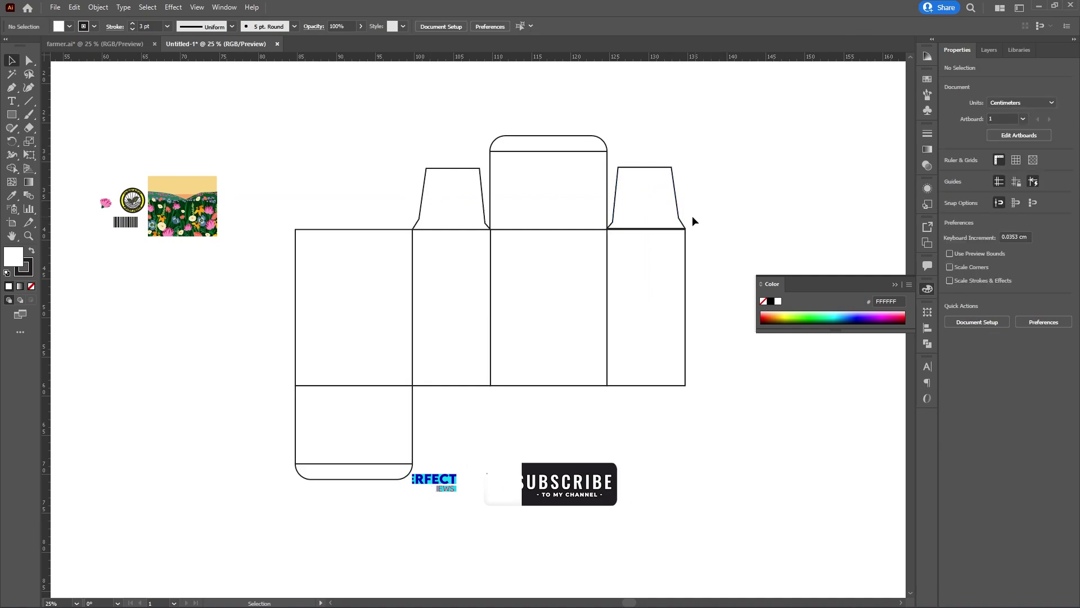
- Lower the copied dust flap slightly so its base sits exactly on the rightmost panel's upper edge
{"action": "scroll", "coordinate": [651, 222], "scroll_direction": "up", "scroll_amount": 3}
{"action": "left_click_drag", "start_coordinate": [645, 224], "coordinate": [647, 228]}
{"action": "left_click", "coordinate": [798, 207]}
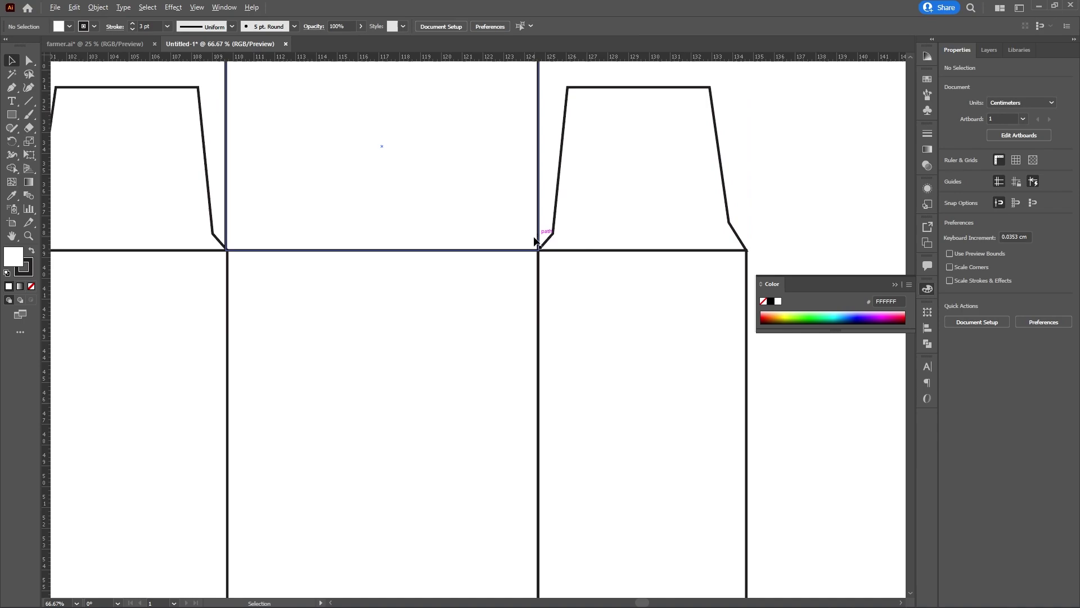
{"action": "scroll", "coordinate": [529, 242], "scroll_direction": "down", "scroll_amount": 1}
{"action": "scroll", "coordinate": [529, 242], "scroll_direction": "down", "scroll_amount": 2}
{"action": "scroll", "coordinate": [529, 242], "scroll_direction": "up", "scroll_amount": 2}
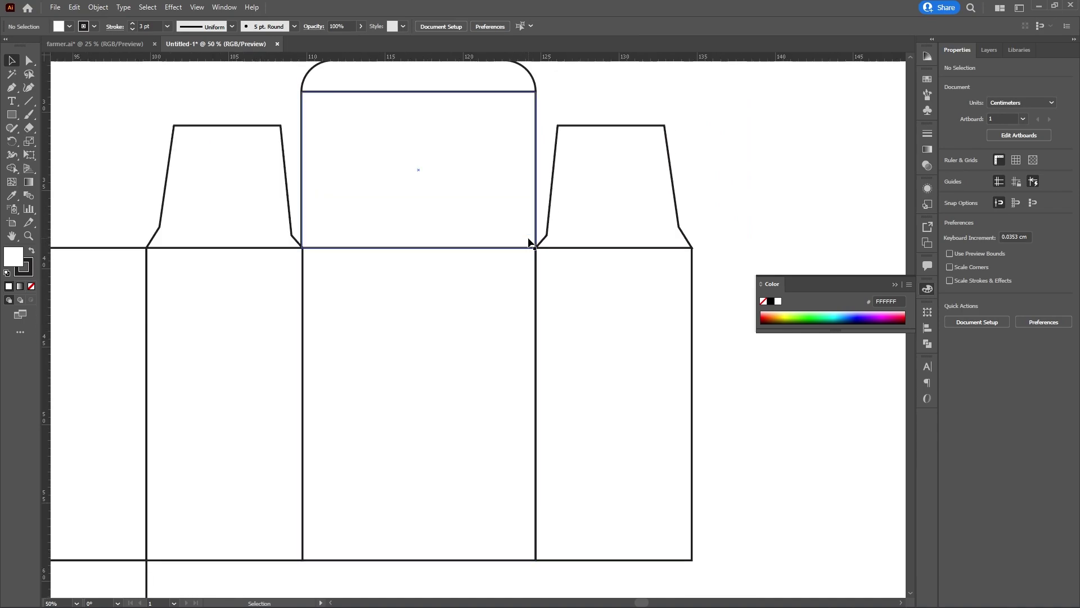
- Copy both upper dust flaps to the lower edges of the two 10 cm panels, flipping them vertically and aligning them
{"action": "left_click", "coordinate": [220, 207]}
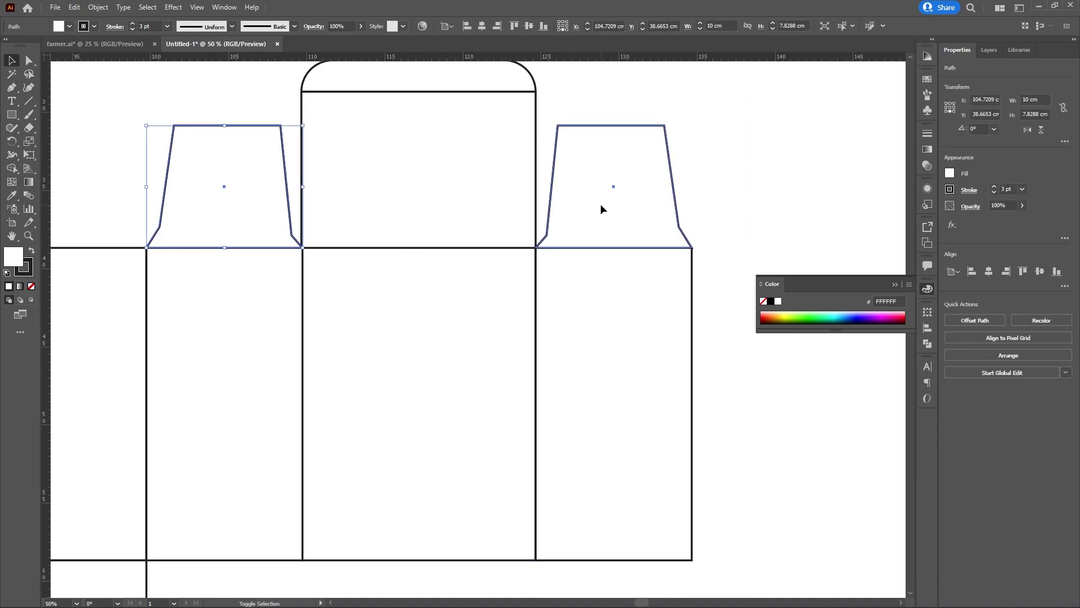
{"action": "left_click", "coordinate": [599, 209], "text": "shift"}
{"action": "scroll", "coordinate": [412, 229], "scroll_direction": "down", "scroll_amount": 2}
{"action": "scroll", "coordinate": [412, 229], "scroll_direction": "up", "scroll_amount": 2}
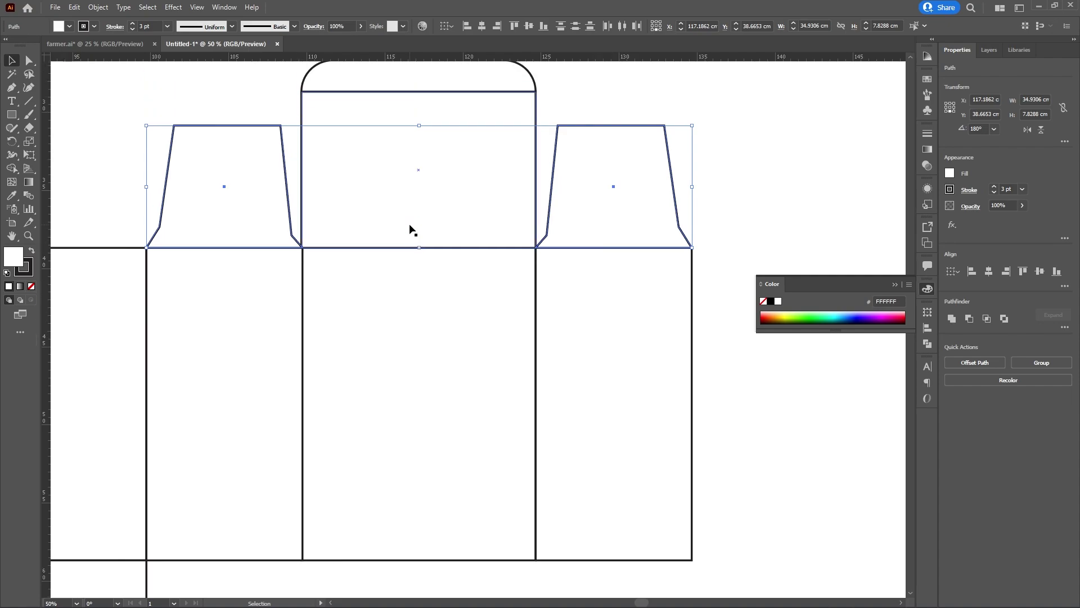
{"action": "scroll", "coordinate": [411, 229], "scroll_direction": "down", "scroll_amount": 1}
{"action": "scroll", "coordinate": [407, 230], "scroll_direction": "down", "scroll_amount": 1}
{"action": "left_click_drag", "start_coordinate": [514, 208], "coordinate": [554, 420]}
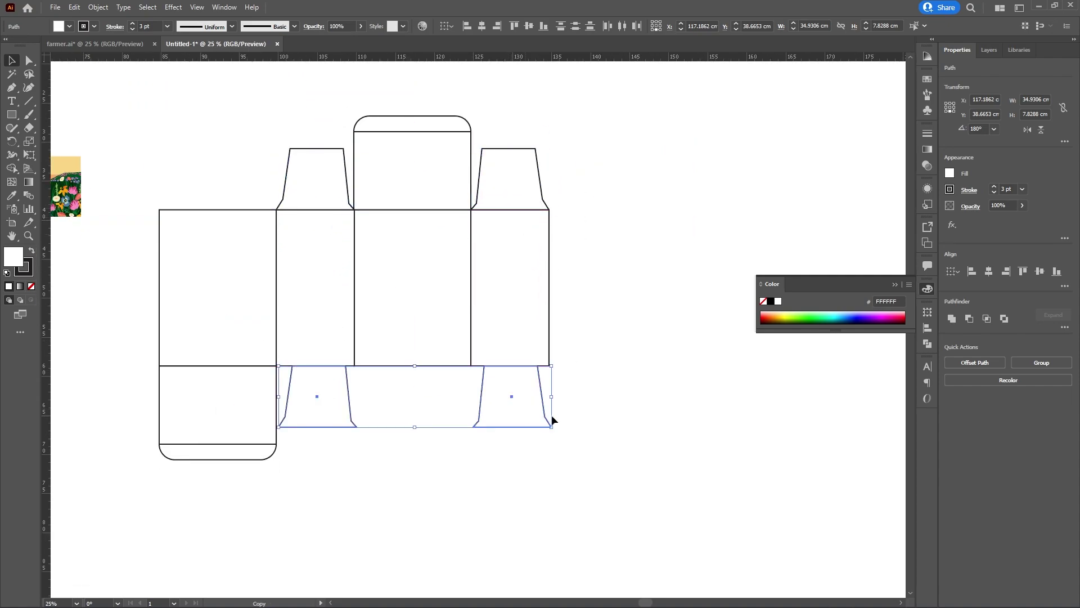
{"action": "left_click", "coordinate": [1026, 130]}
{"action": "left_click", "coordinate": [1042, 131]}
{"action": "left_click_drag", "start_coordinate": [518, 474], "coordinate": [506, 405]}
{"action": "left_click", "coordinate": [643, 362]}
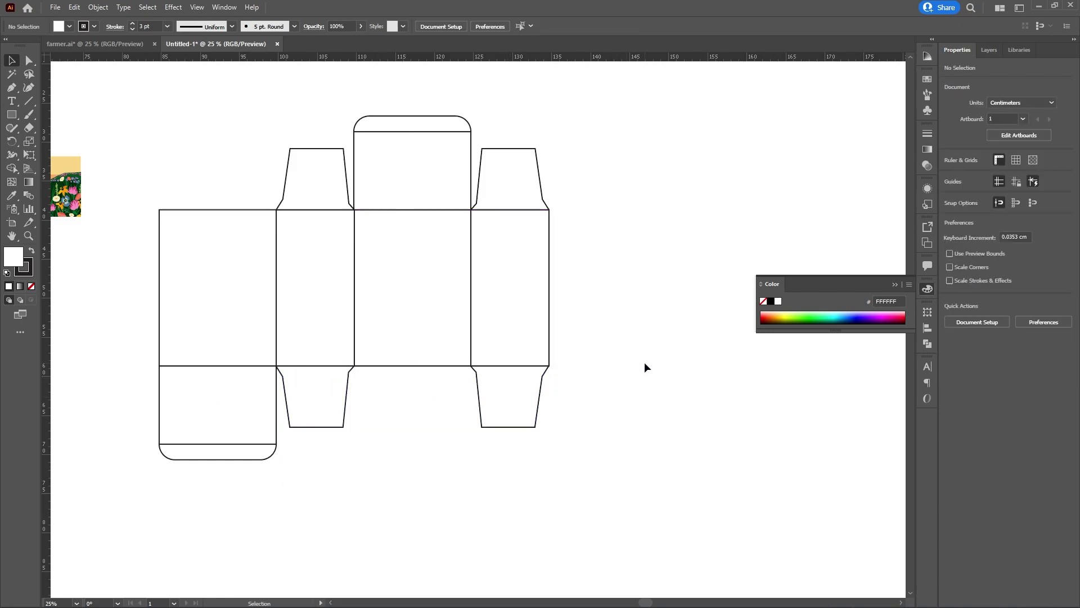
{"action": "left_click", "coordinate": [518, 394]}
{"action": "left_click", "coordinate": [325, 405], "text": "shift"}
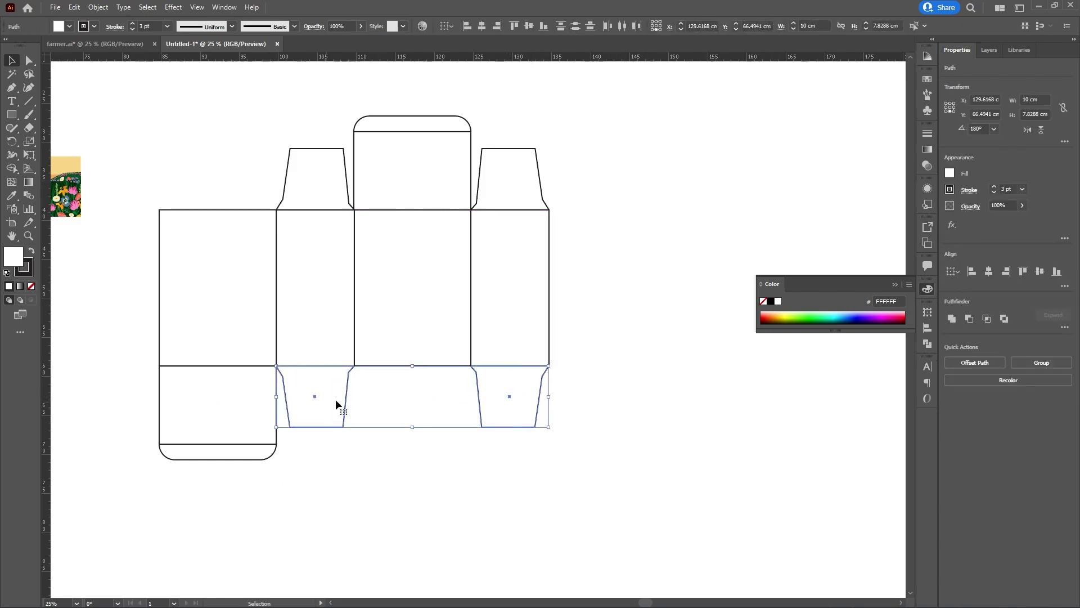
{"action": "left_click", "coordinate": [664, 267]}
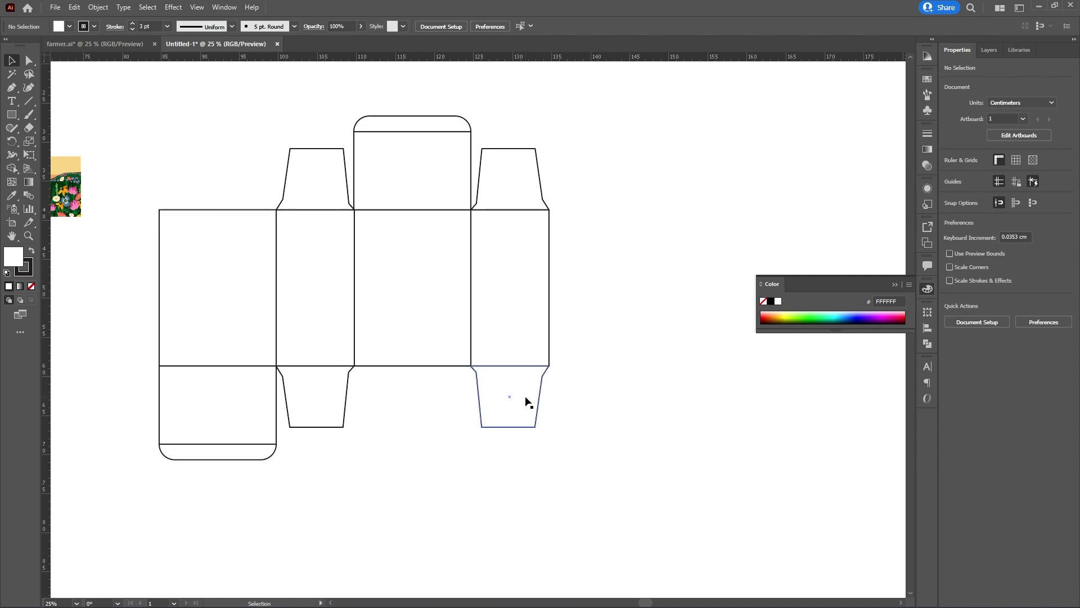
{"action": "scroll", "coordinate": [446, 453], "scroll_direction": "up", "scroll_amount": 2}
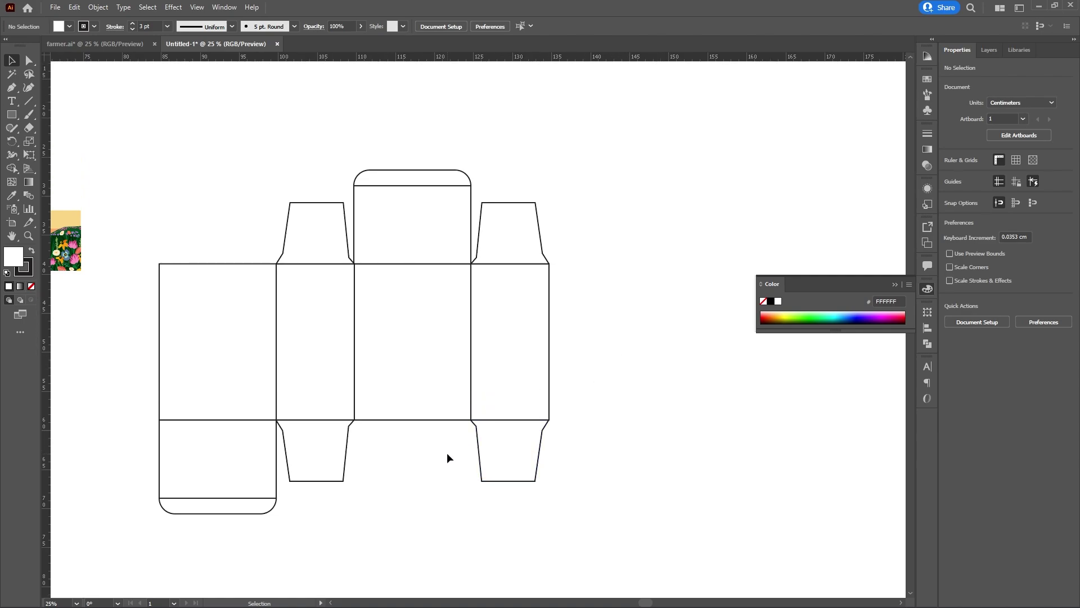
{"action": "scroll", "coordinate": [370, 442], "scroll_direction": "down", "scroll_amount": 1}
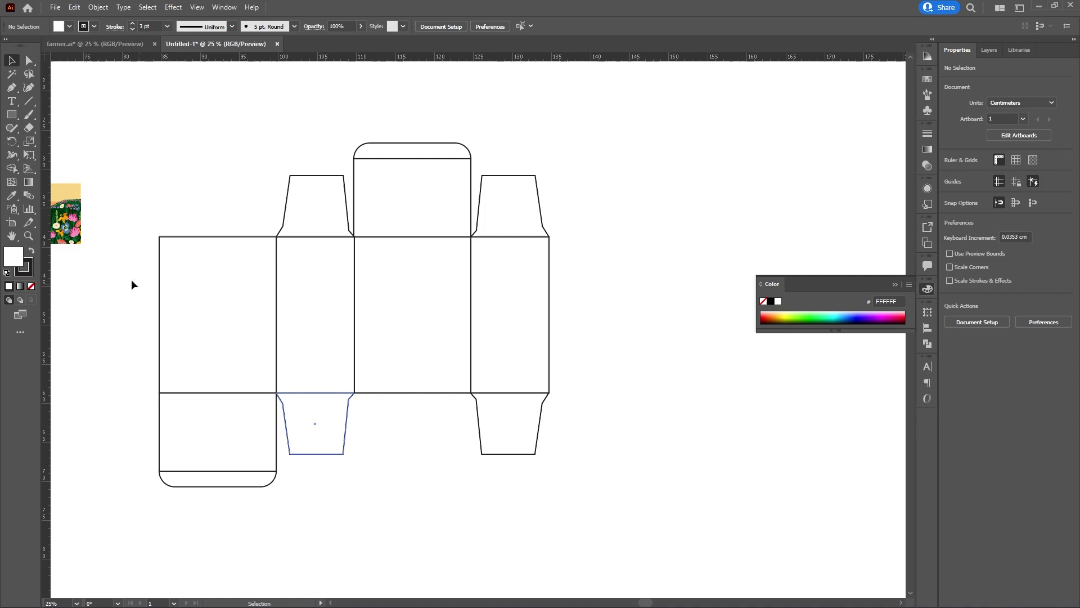
- Create a 3 × 20 cm rectangle for the dieline's glue flap
{"action": "left_click", "coordinate": [11, 114]}
{"action": "left_click", "coordinate": [190, 159]}
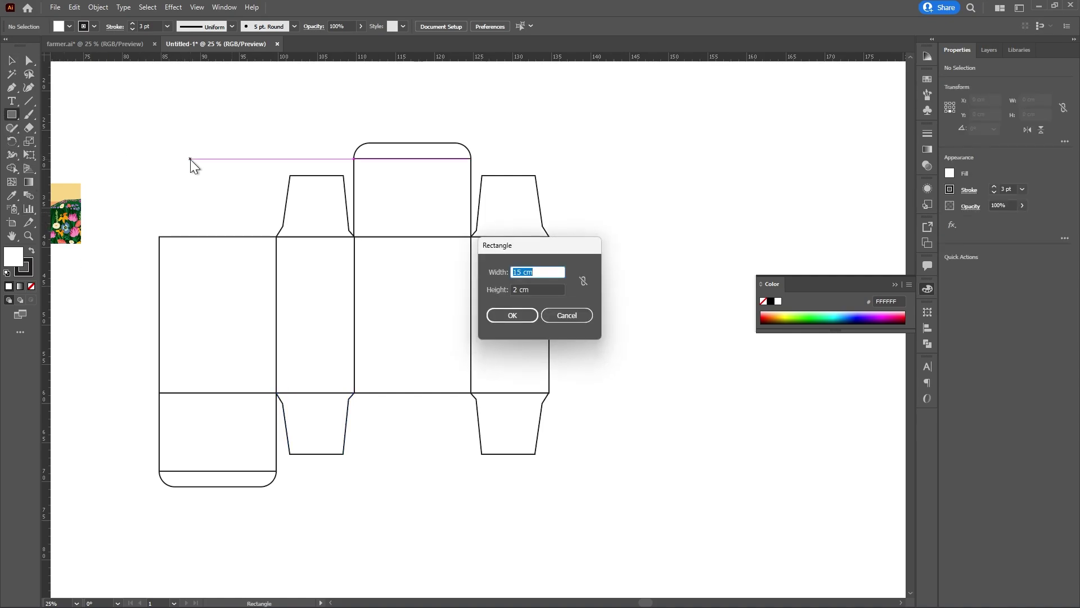
{"action": "left_click", "coordinate": [542, 287]}
{"action": "left_click", "coordinate": [541, 270]}
{"action": "type", "text": "4"}
{"action": "type", "text": "3"}
{"action": "left_click", "coordinate": [534, 289]}
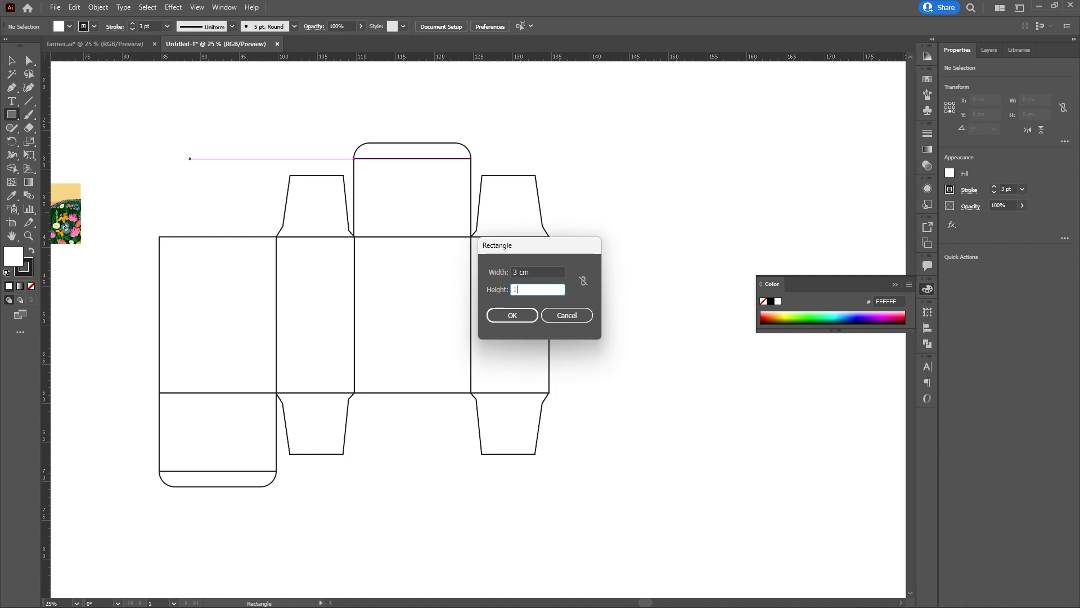
{"action": "type", "text": "20"}
{"action": "key", "text": "Return"}
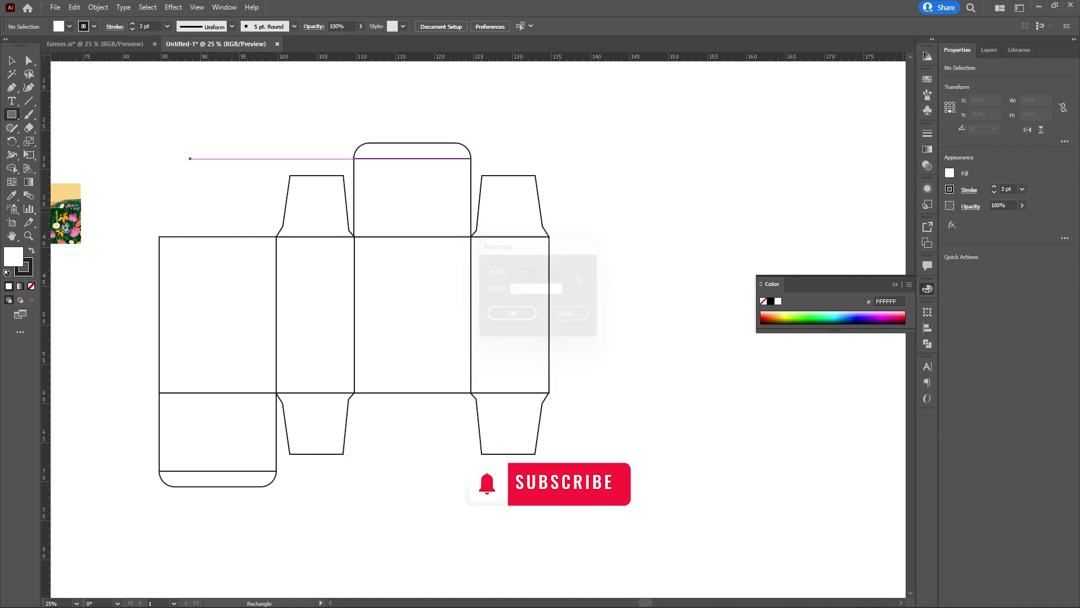
- Attach the glue flap rectangle flush against the left edge of the first 15 cm panel
{"action": "key", "text": "v"}
{"action": "left_click_drag", "start_coordinate": [202, 222], "coordinate": [146, 301]}
{"action": "left_click", "coordinate": [150, 212]}
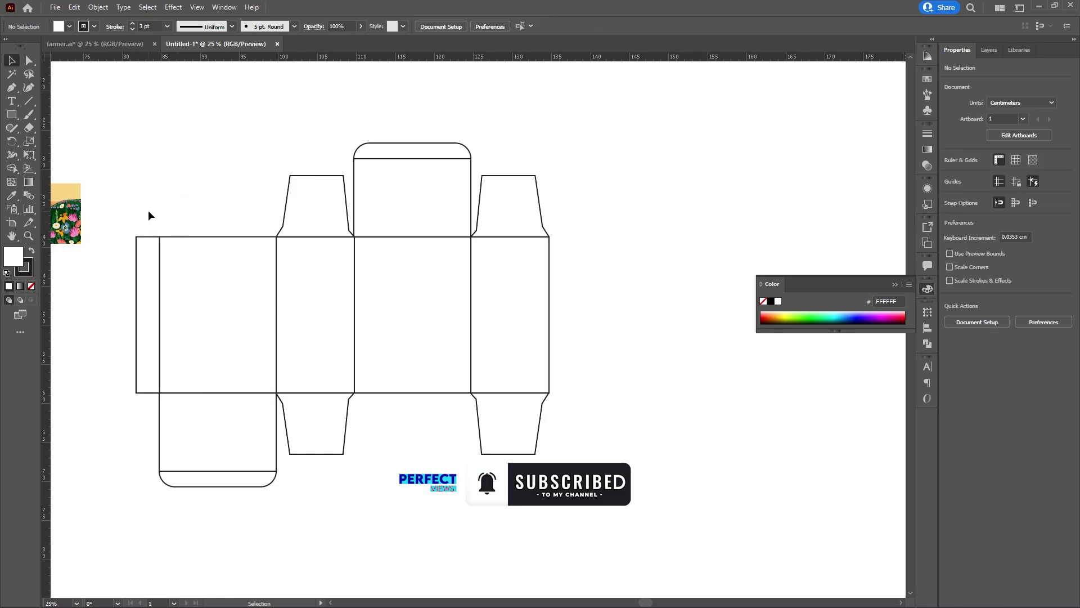
- Select the whole box dieline and move it toward the middle of the artboard
{"action": "scroll", "coordinate": [162, 217], "scroll_direction": "up", "scroll_amount": 1}
{"action": "scroll", "coordinate": [218, 369], "scroll_direction": "down", "scroll_amount": 1, "text": "alt"}
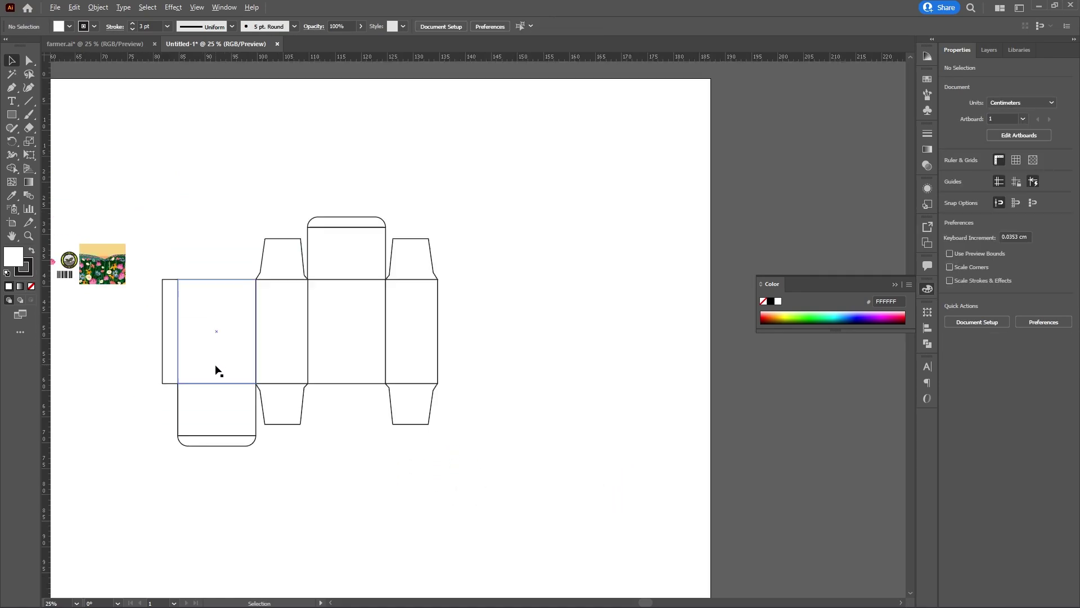
{"action": "scroll", "coordinate": [183, 285], "scroll_direction": "down", "scroll_amount": 1}
{"action": "left_click_drag", "start_coordinate": [158, 207], "coordinate": [425, 433]}
{"action": "left_click_drag", "start_coordinate": [340, 294], "coordinate": [441, 270]}
{"action": "left_click", "coordinate": [329, 209]}
{"action": "scroll", "coordinate": [353, 233], "scroll_direction": "up", "scroll_amount": 1}
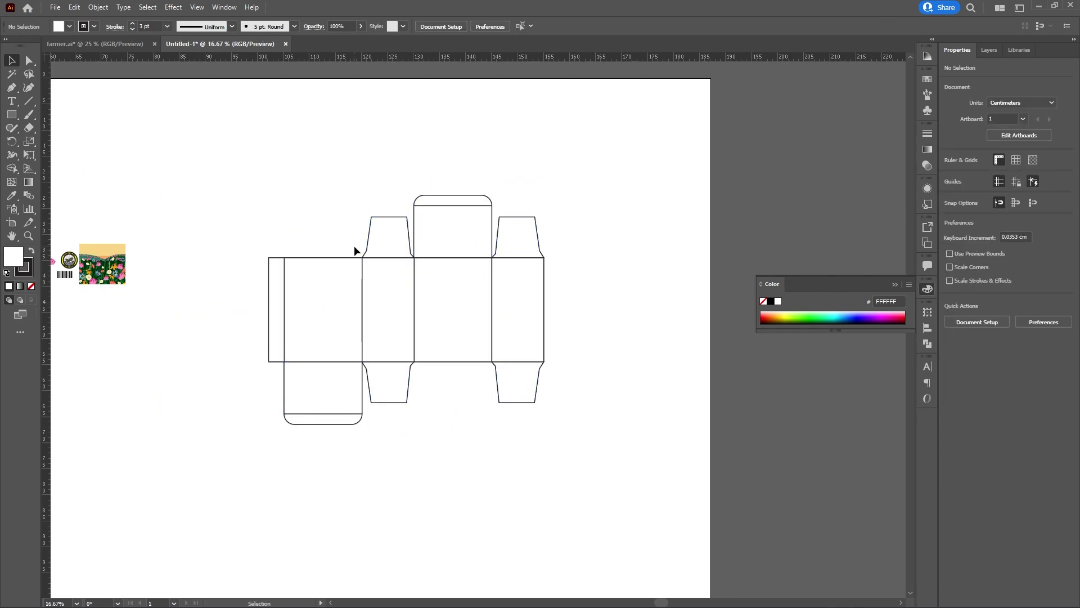
{"action": "left_click", "coordinate": [342, 304]}
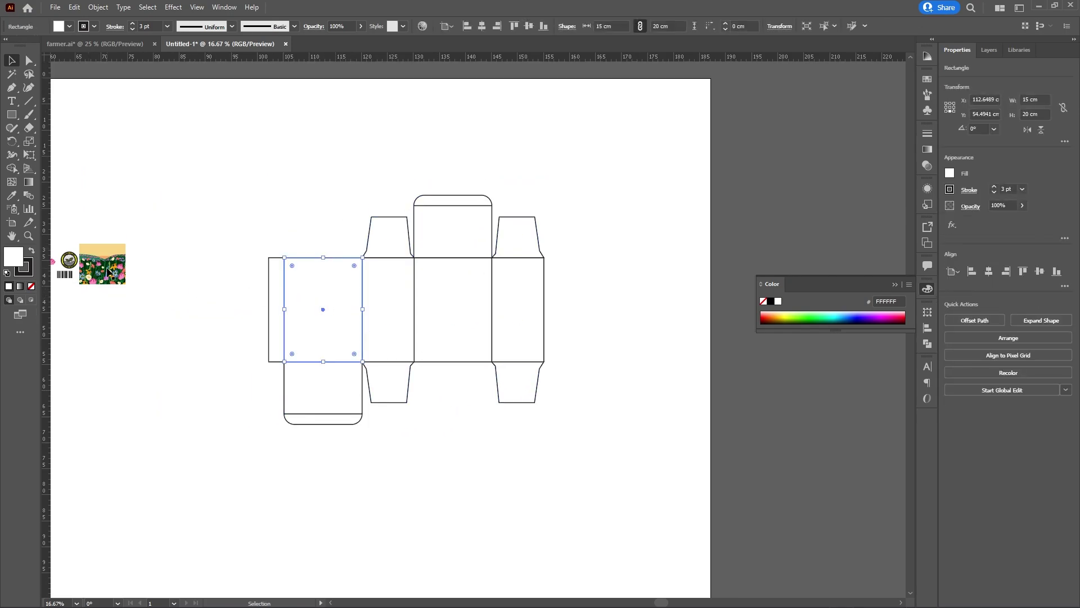
{"action": "left_click_drag", "start_coordinate": [108, 273], "coordinate": [321, 229]}
{"action": "key", "text": "ctrl+z"}
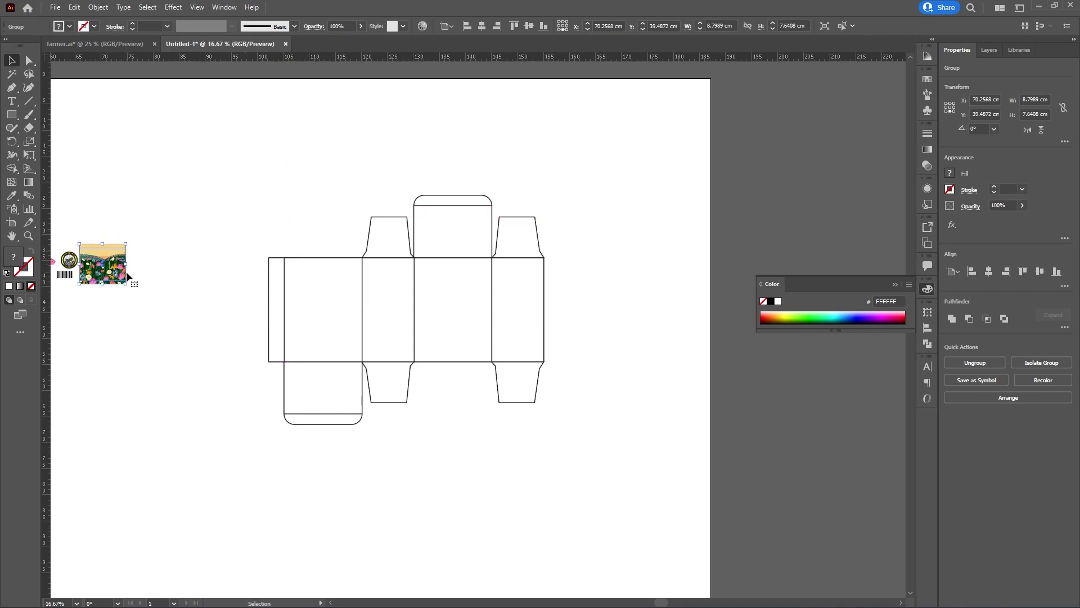
- Enlarge all the artwork pieces proportionally until the flower landscape is 23.51 cm wide, and move the landscape onto the first 15 cm panel
{"action": "scroll", "coordinate": [116, 259], "scroll_direction": "left", "scroll_amount": 2}
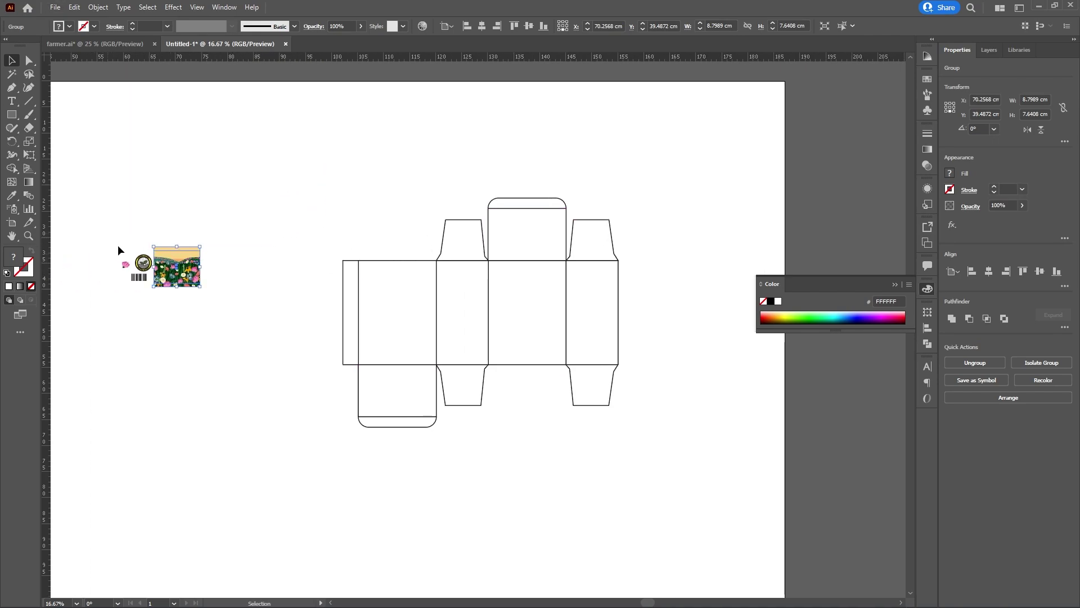
{"action": "left_click_drag", "start_coordinate": [117, 245], "coordinate": [265, 169]}
{"action": "left_click_drag", "start_coordinate": [192, 292], "coordinate": [396, 316]}
{"action": "left_click", "coordinate": [274, 258]}
- Bring the flower landscape to the front of the dieline
{"action": "right_click", "coordinate": [396, 316]}
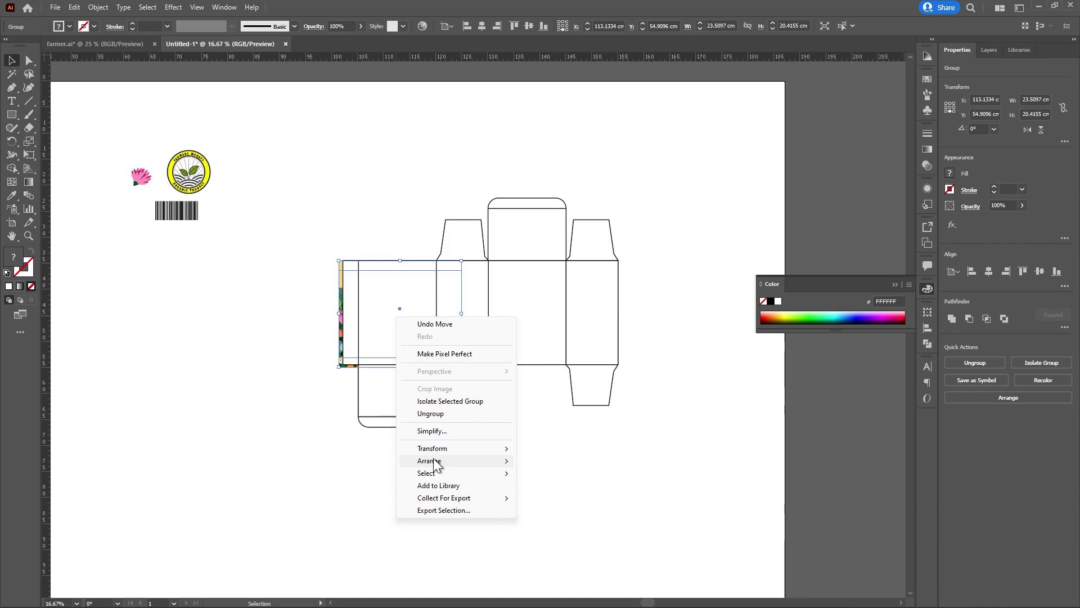
{"action": "mouse_move", "coordinate": [495, 460]}
{"action": "left_click", "coordinate": [563, 457]}
{"action": "left_click", "coordinate": [349, 169]}
{"action": "scroll", "coordinate": [393, 311], "scroll_direction": "up", "scroll_amount": 3}
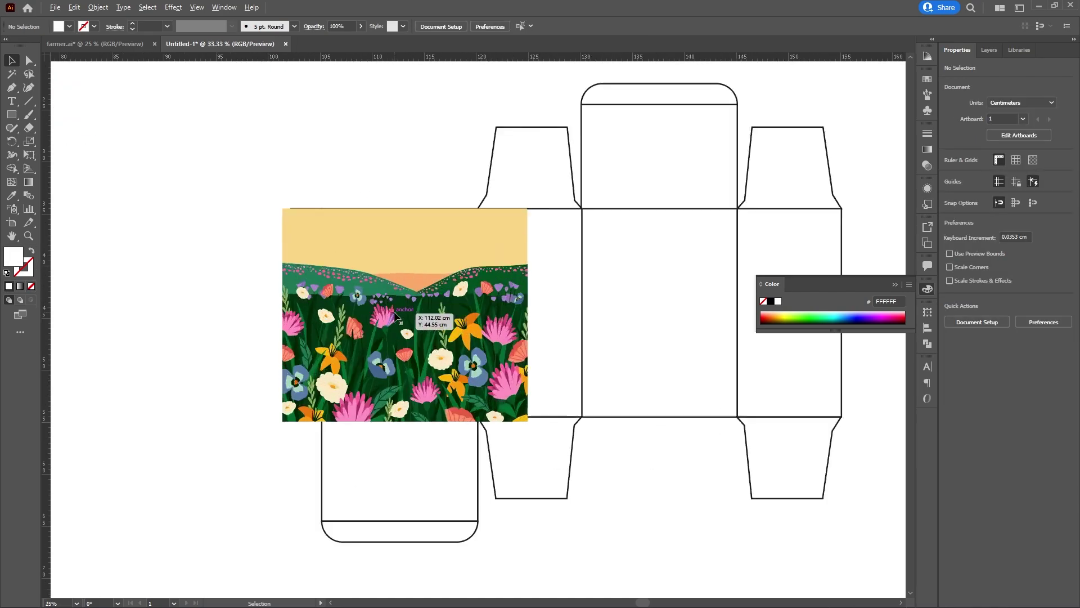
- Try the landscape against the first 15 cm panel's left edge and move it off into the empty space beside the dieline
{"action": "left_click_drag", "start_coordinate": [379, 316], "coordinate": [438, 313]}
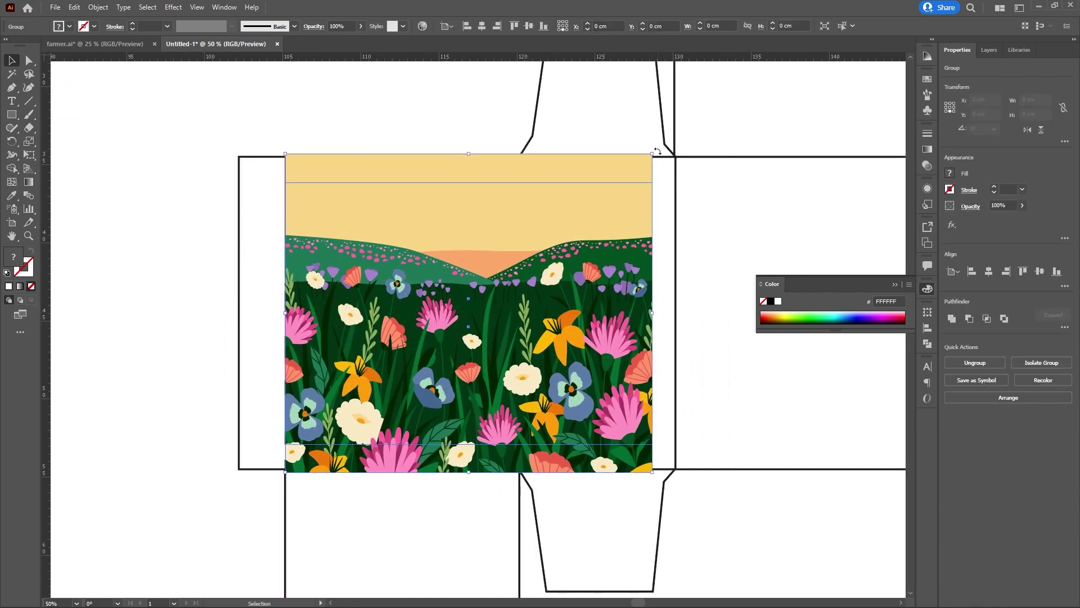
{"action": "scroll", "coordinate": [361, 262], "scroll_direction": "down", "scroll_amount": 2}
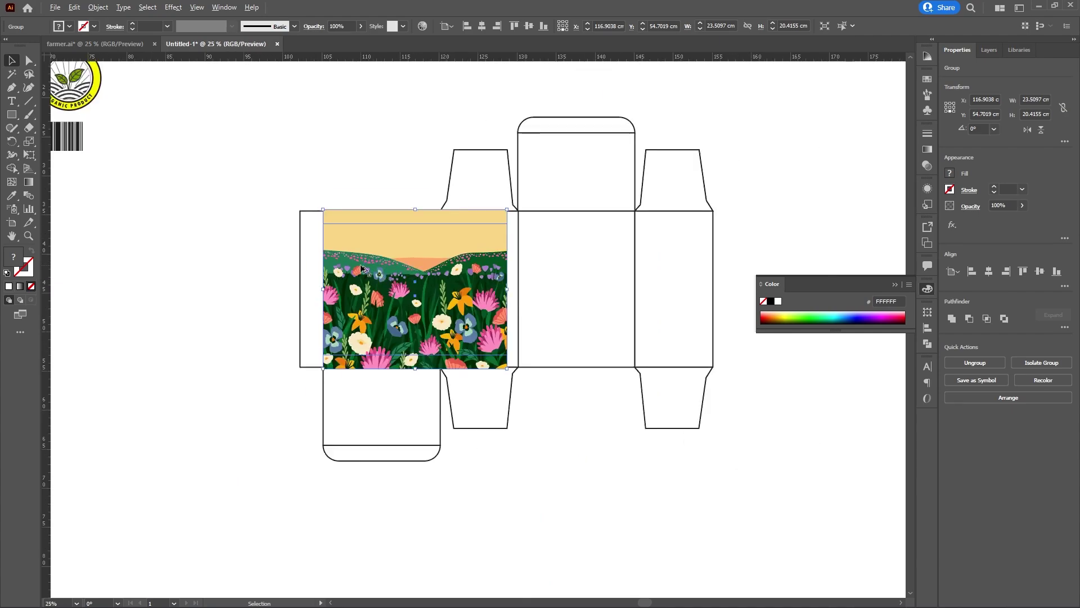
{"action": "left_click_drag", "start_coordinate": [419, 276], "coordinate": [193, 276]}
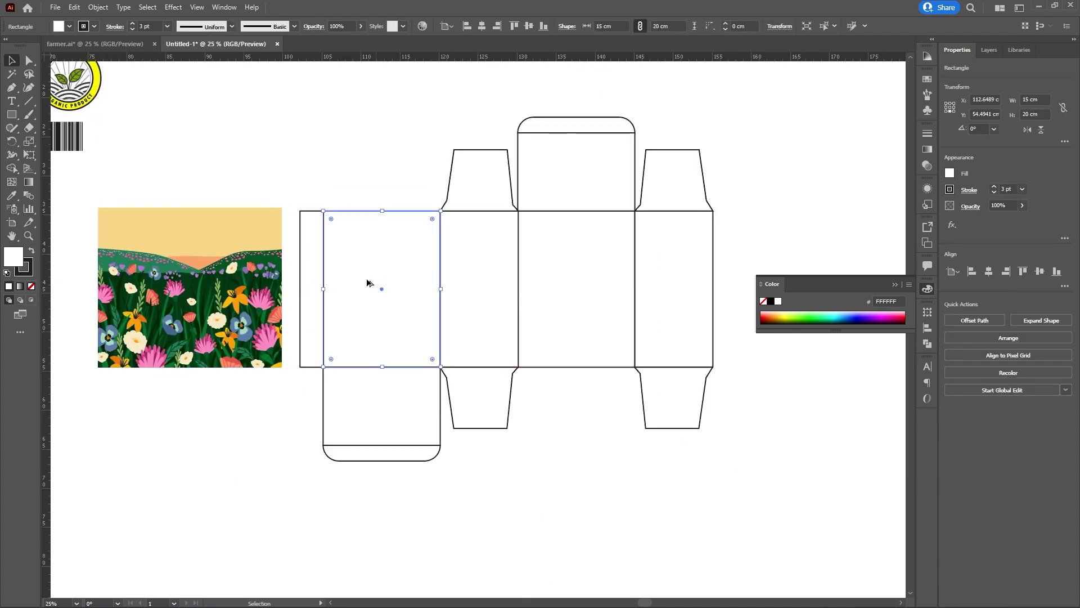
- Copy the first 15 × 20 cm panel beside the dieline and place it together with the flower landscape
{"action": "left_click_drag", "start_coordinate": [367, 282], "coordinate": [167, 164]}
{"action": "left_click_drag", "start_coordinate": [349, 253], "coordinate": [543, 246]}
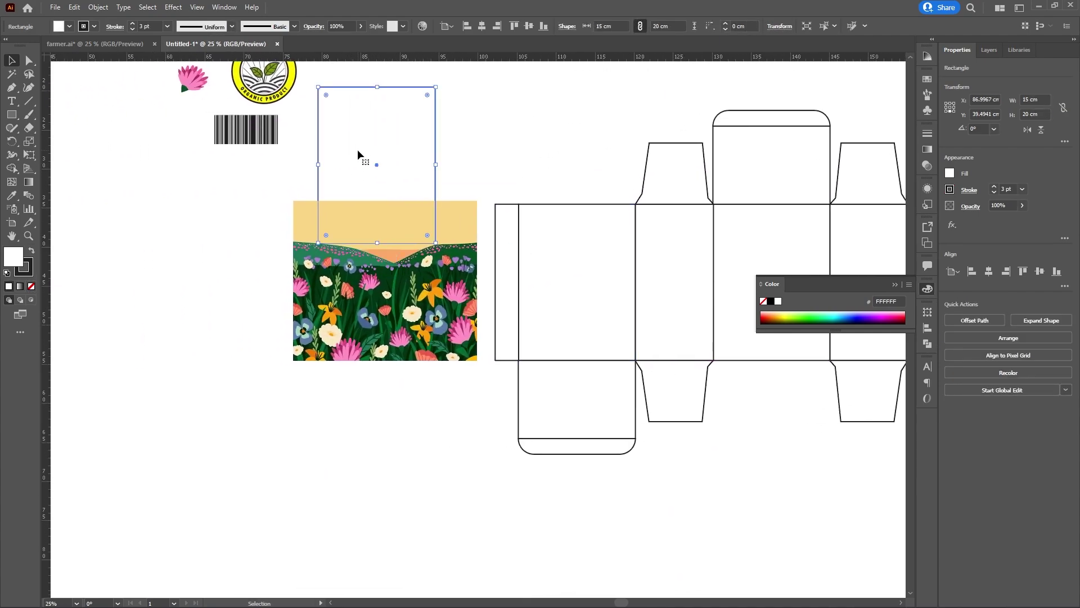
{"action": "left_click_drag", "start_coordinate": [358, 153], "coordinate": [194, 300]}
{"action": "left_click_drag", "start_coordinate": [371, 280], "coordinate": [233, 313]}
- Place another copy of the 15 × 20 cm panel over the flower landscape and bring it to the front
{"action": "left_click_drag", "start_coordinate": [579, 294], "coordinate": [259, 321]}
{"action": "right_click", "coordinate": [258, 320]}
{"action": "mouse_move", "coordinate": [308, 526]}
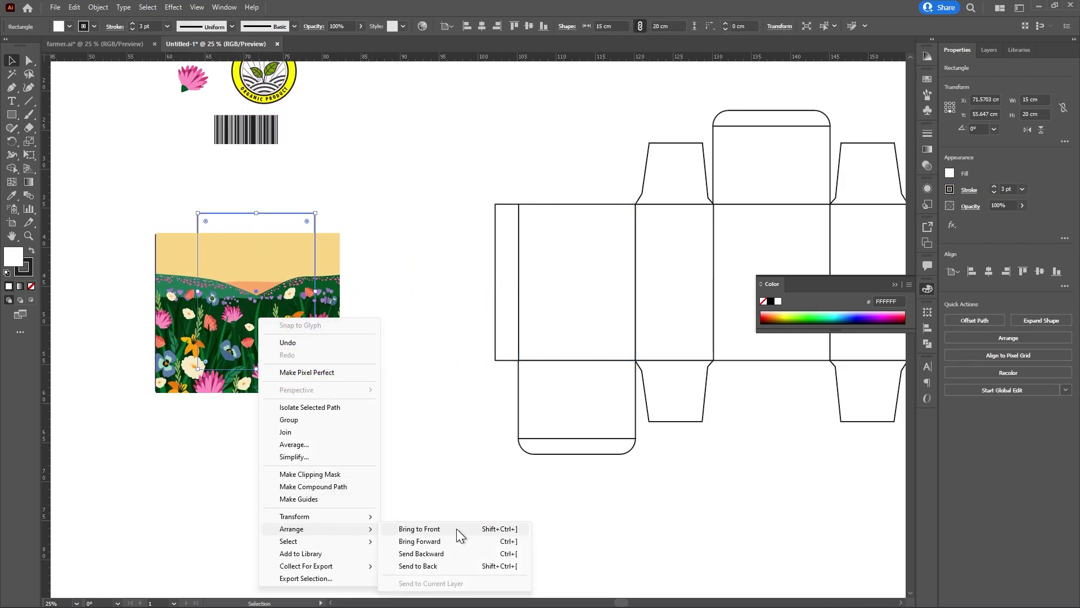
{"action": "left_click", "coordinate": [457, 529]}
{"action": "left_click", "coordinate": [367, 261]}
- Align the front rectangle with the landscape's upper-left corner and clip the landscape to it with a clipping mask
{"action": "left_click_drag", "start_coordinate": [172, 272], "coordinate": [183, 302]}
{"action": "left_click_drag", "start_coordinate": [119, 226], "coordinate": [249, 321]}
{"action": "right_click", "coordinate": [231, 306]}
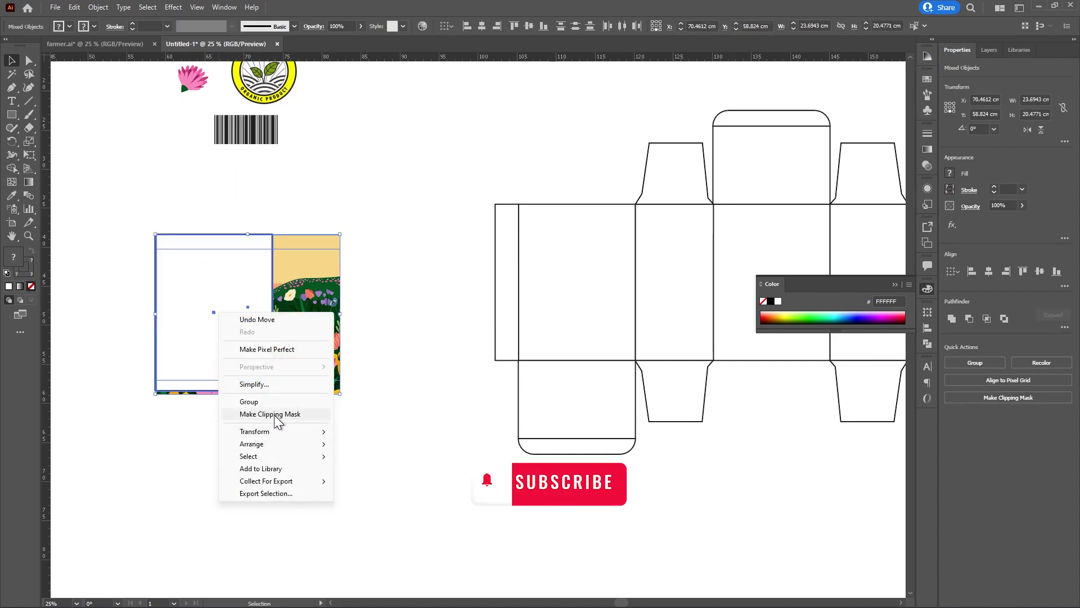
{"action": "left_click", "coordinate": [283, 414]}
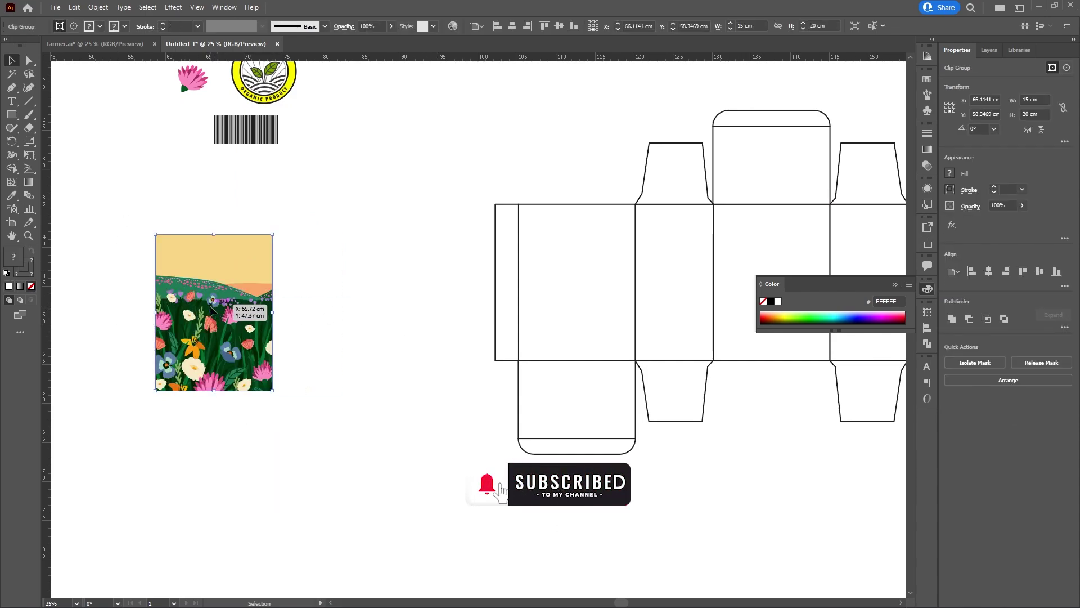
- Move the clipped landscape onto the first 15 cm panel, centred at X 112.65, Y 54.49 cm
{"action": "left_click_drag", "start_coordinate": [211, 305], "coordinate": [296, 299]}
{"action": "left_click", "coordinate": [428, 272]}
{"action": "scroll", "coordinate": [296, 290], "scroll_direction": "down", "scroll_amount": 2}
{"action": "left_click", "coordinate": [295, 289]}
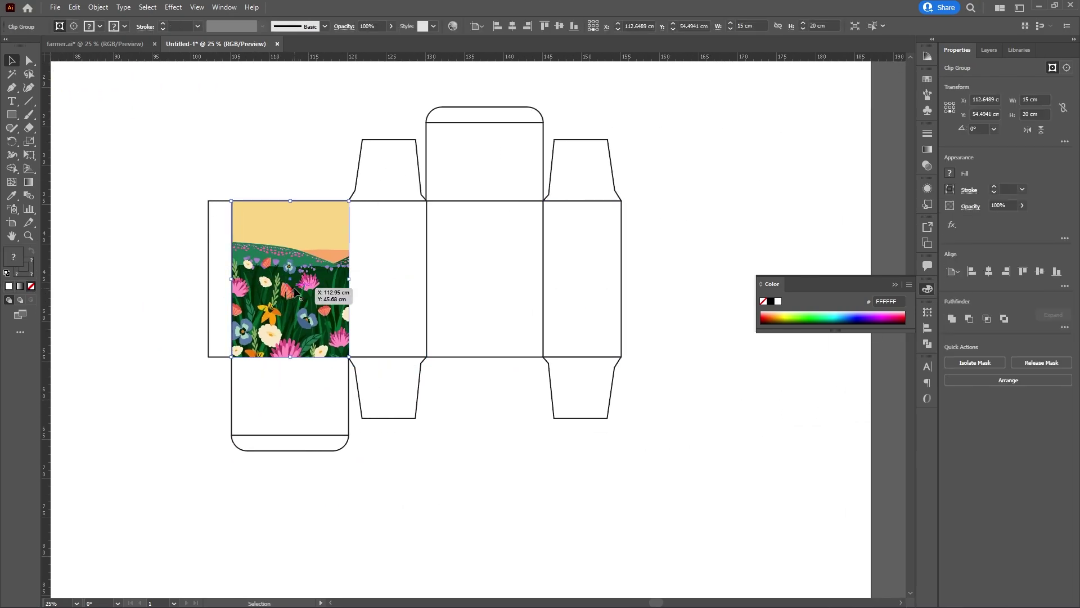
- Narrow the clipped landscape to 14.97 cm from its right edge and nudge it up to Y 54.42 cm
{"action": "scroll", "coordinate": [294, 289], "scroll_direction": "up", "scroll_amount": 3}
{"action": "scroll", "coordinate": [292, 289], "scroll_direction": "down", "scroll_amount": 1}
{"action": "mouse_move", "coordinate": [278, 275]}
{"action": "left_mouse_down"}
{"action": "mouse_move", "coordinate": [299, 279]}
{"action": "mouse_move", "coordinate": [277, 275]}
{"action": "left_mouse_up"}
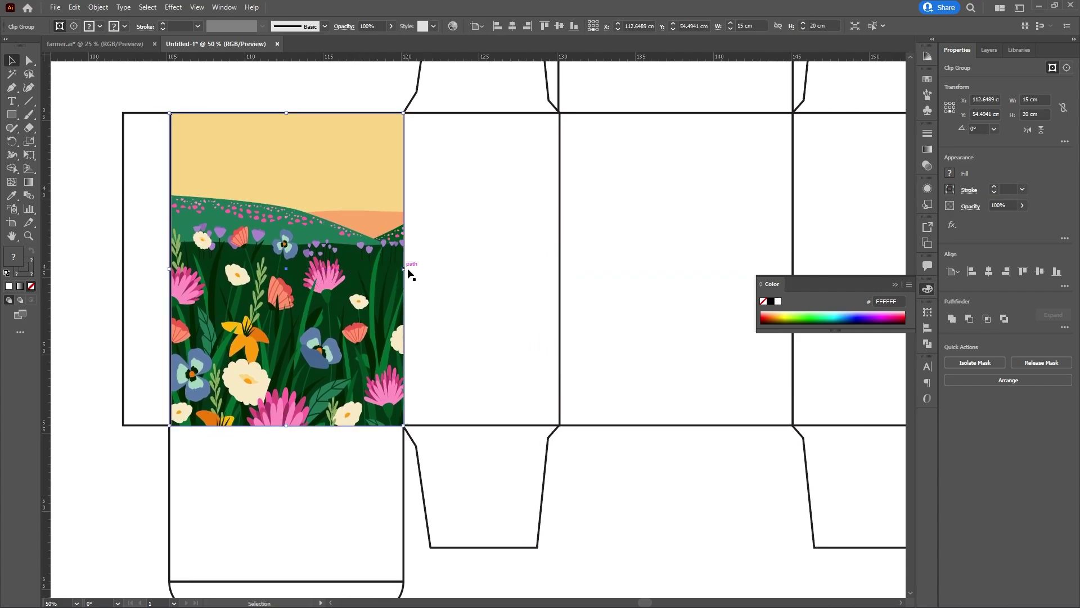
{"action": "left_click_drag", "start_coordinate": [404, 269], "coordinate": [403, 269]}
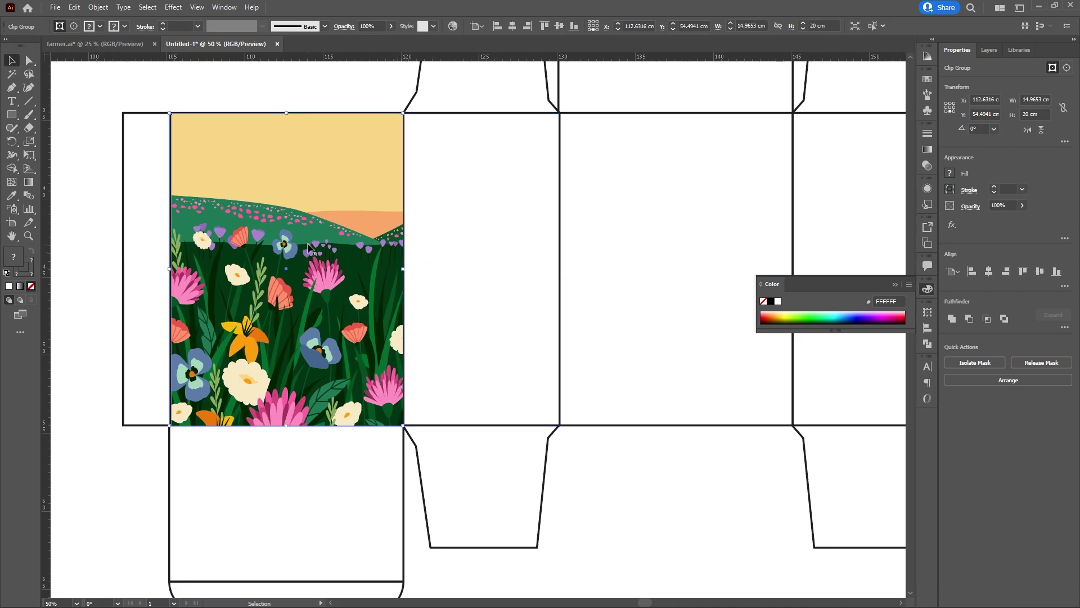
{"action": "key", "text": "Up"}
{"action": "key", "text": "Up"}
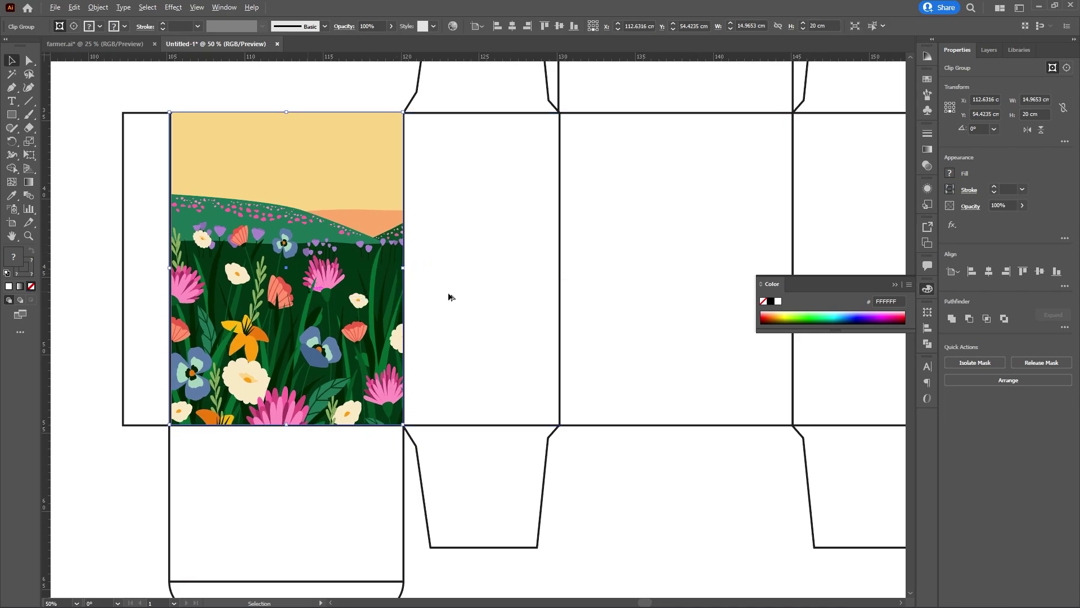
- Copy the clipped landscape onto the second 15 cm panel at the same height and nudge it slightly left
{"action": "left_click_drag", "start_coordinate": [310, 295], "coordinate": [698, 298]}
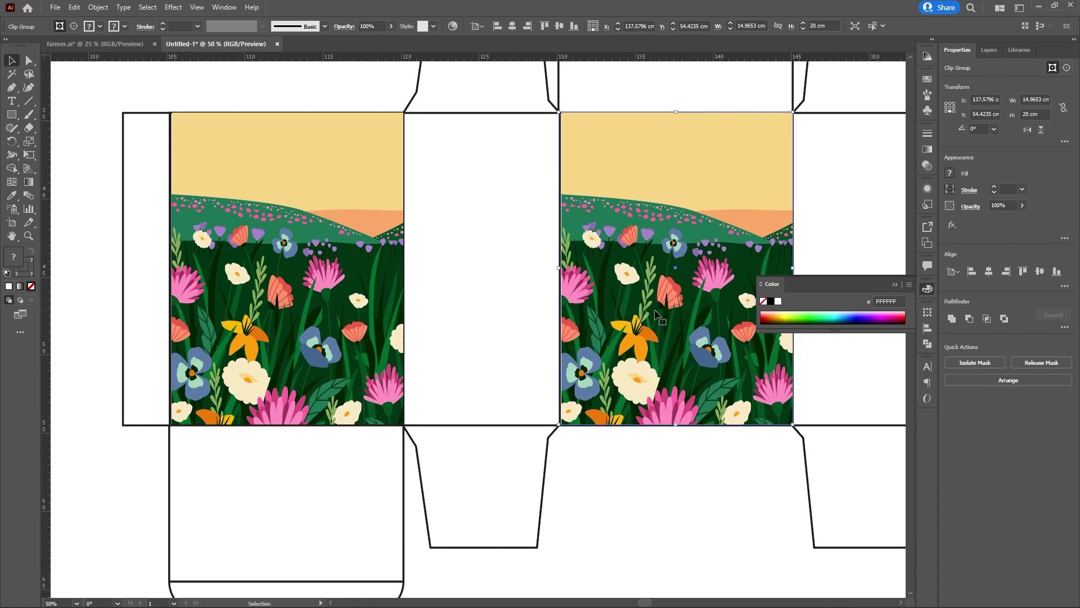
{"action": "key", "text": "Left"}
{"action": "left_click", "coordinate": [621, 539]}
{"action": "scroll", "coordinate": [465, 410], "scroll_direction": "up", "scroll_amount": 1}
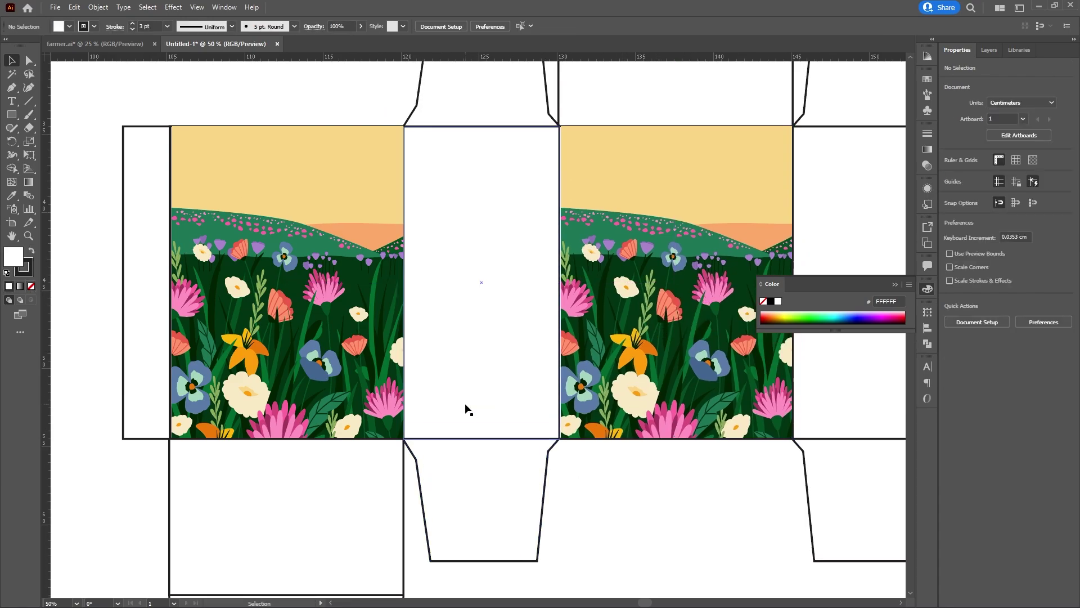
{"action": "scroll", "coordinate": [331, 337], "scroll_direction": "down", "scroll_amount": 3}
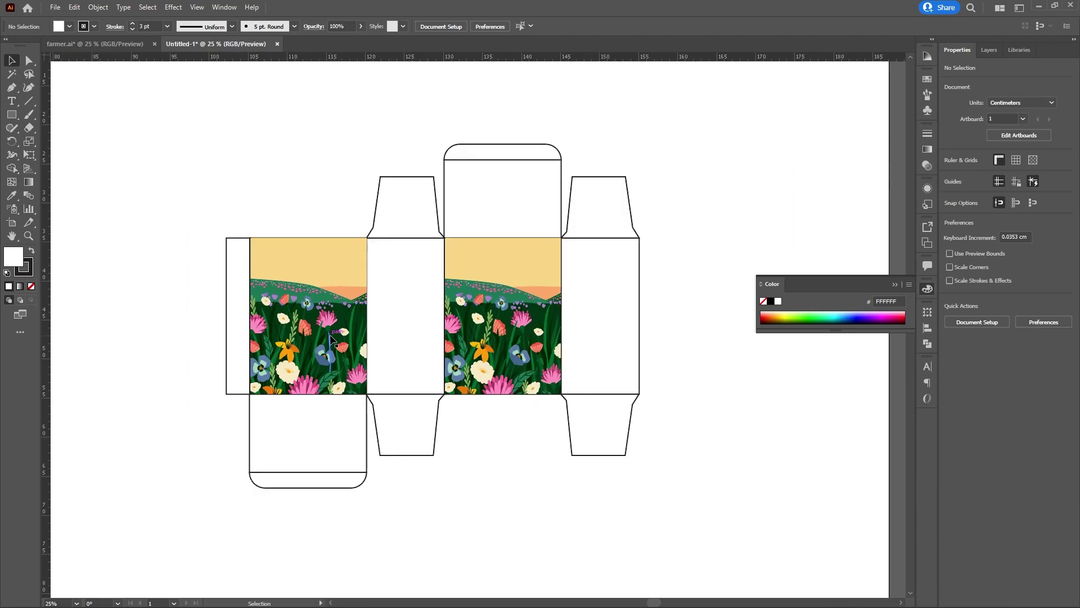
- Move both clipped landscapes off the dieline into the empty artboard area to its left
{"action": "left_click_drag", "start_coordinate": [331, 338], "coordinate": [165, 243]}
{"action": "left_click_drag", "start_coordinate": [509, 310], "coordinate": [304, 137]}
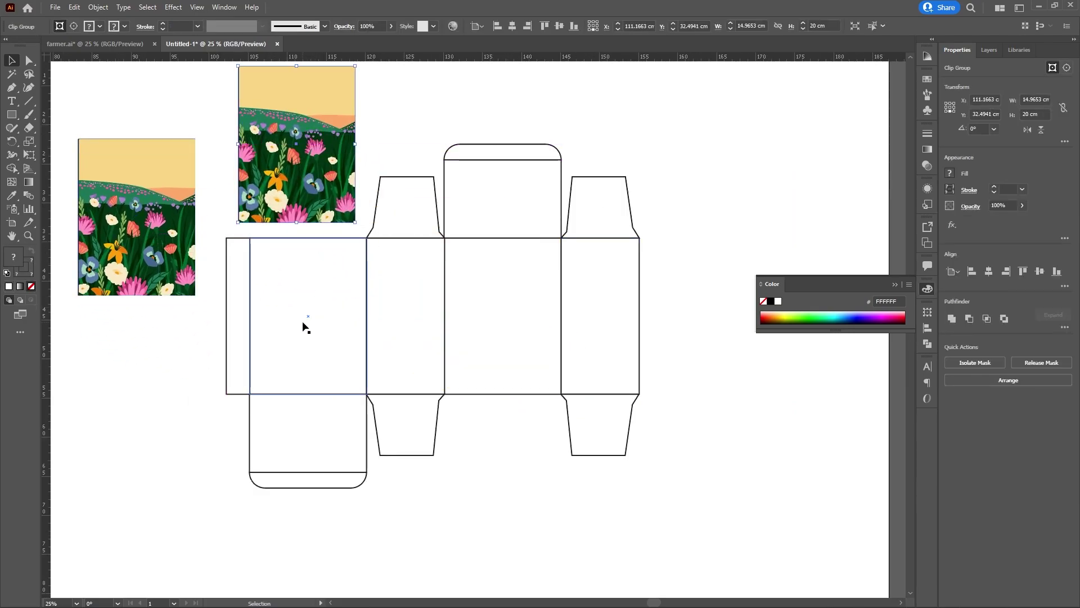
{"action": "left_click_drag", "start_coordinate": [228, 259], "coordinate": [571, 365]}
{"action": "left_click_drag", "start_coordinate": [731, 493], "coordinate": [322, 260]}
{"action": "mouse_move", "coordinate": [352, 181]}
{"action": "left_mouse_down"}
{"action": "mouse_move", "coordinate": [191, 320]}
{"action": "mouse_move", "coordinate": [169, 417]}
{"action": "left_mouse_up"}
- Select all panels, lids and flaps of the dieline and group them
{"action": "mouse_move", "coordinate": [241, 186]}
{"action": "left_mouse_down"}
{"action": "mouse_move", "coordinate": [707, 435]}
{"action": "mouse_move", "coordinate": [640, 458]}
{"action": "left_mouse_up"}
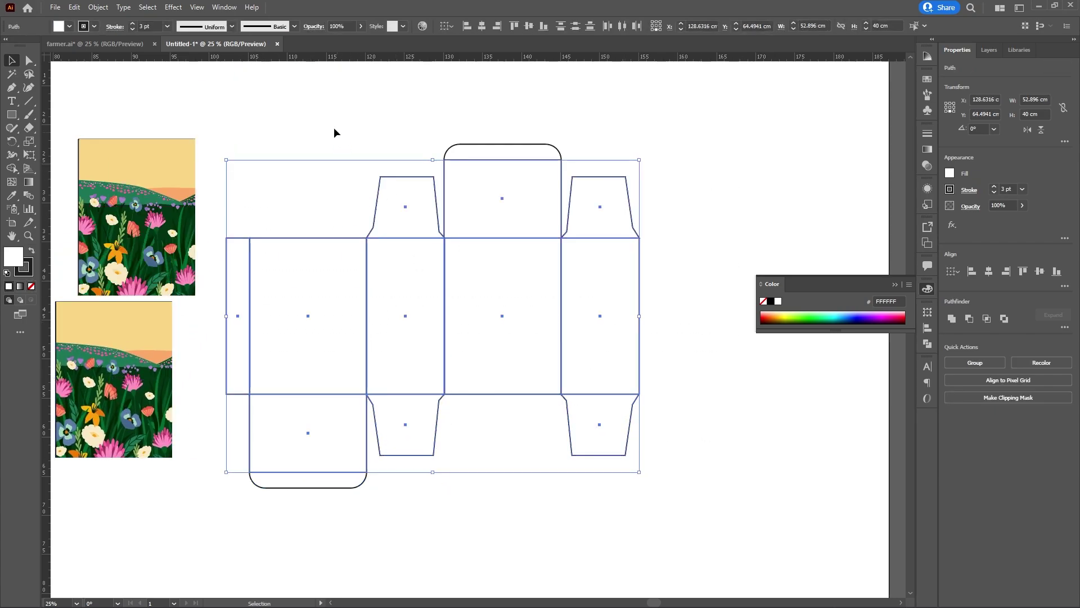
{"action": "left_click_drag", "start_coordinate": [249, 120], "coordinate": [595, 458]}
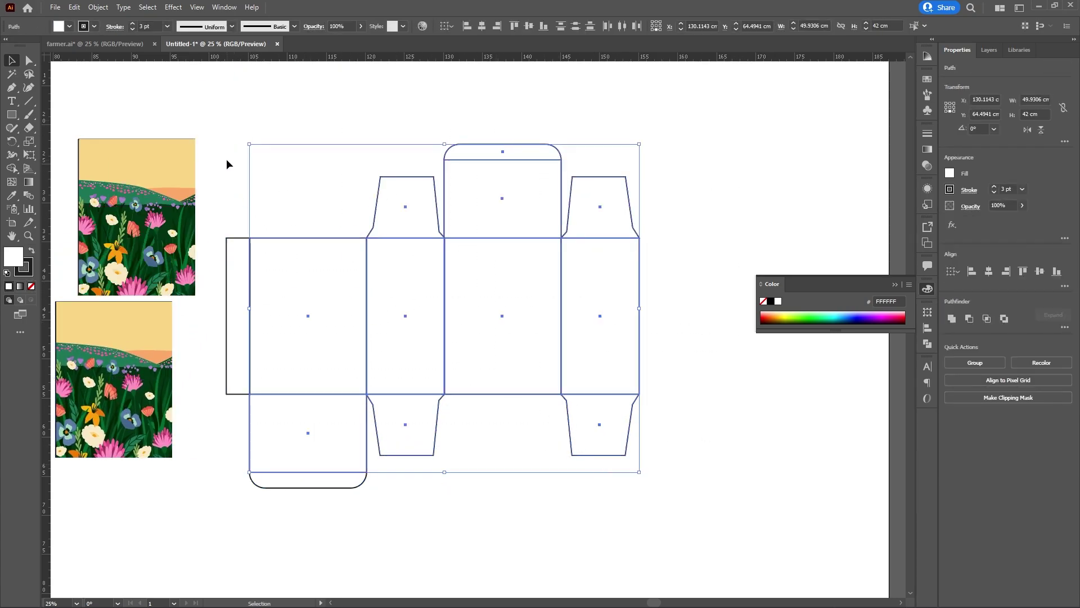
{"action": "left_click_drag", "start_coordinate": [222, 153], "coordinate": [650, 499]}
{"action": "right_click", "coordinate": [494, 272]}
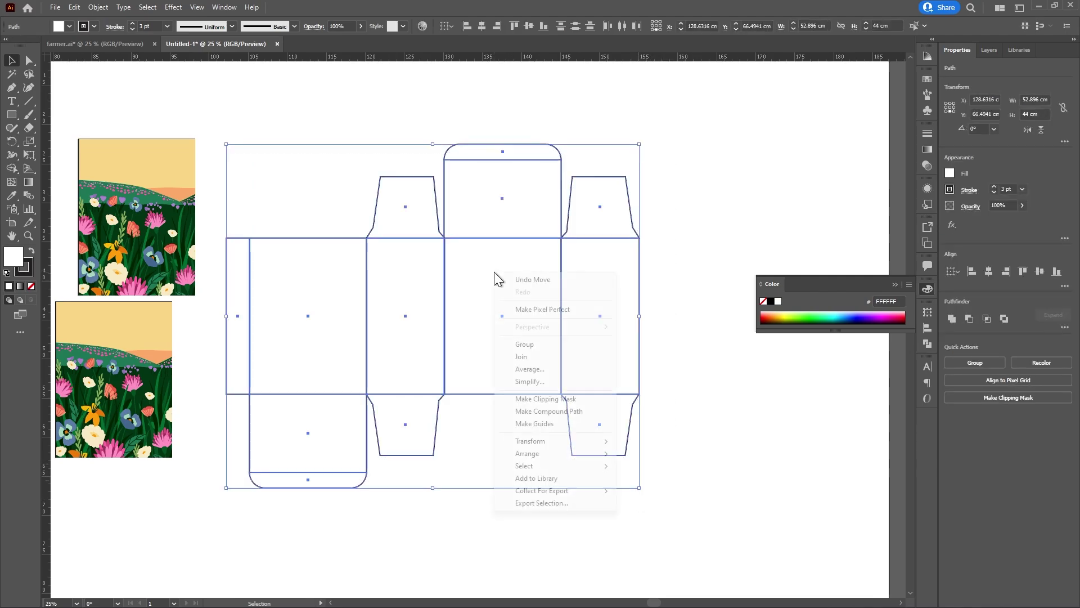
{"action": "left_click", "coordinate": [532, 343]}
- Put the two clipped landscapes back onto the two 15 cm panels of the dieline
{"action": "left_click_drag", "start_coordinate": [137, 193], "coordinate": [308, 292]}
{"action": "left_click_drag", "start_coordinate": [116, 347], "coordinate": [508, 285]}
{"action": "left_click", "coordinate": [263, 189]}
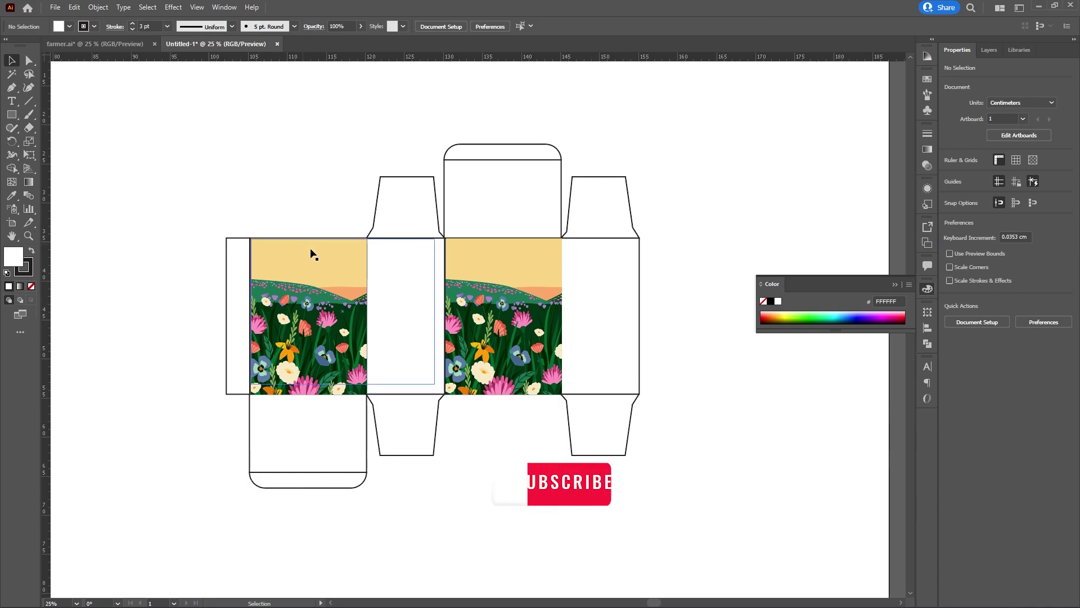
- Fill the grouped dieline with the meadow's dark green 003212 and no stroke, sampled from the landscape with the Eyedropper
{"action": "left_click", "coordinate": [395, 221]}
{"action": "left_click", "coordinate": [10, 197]}
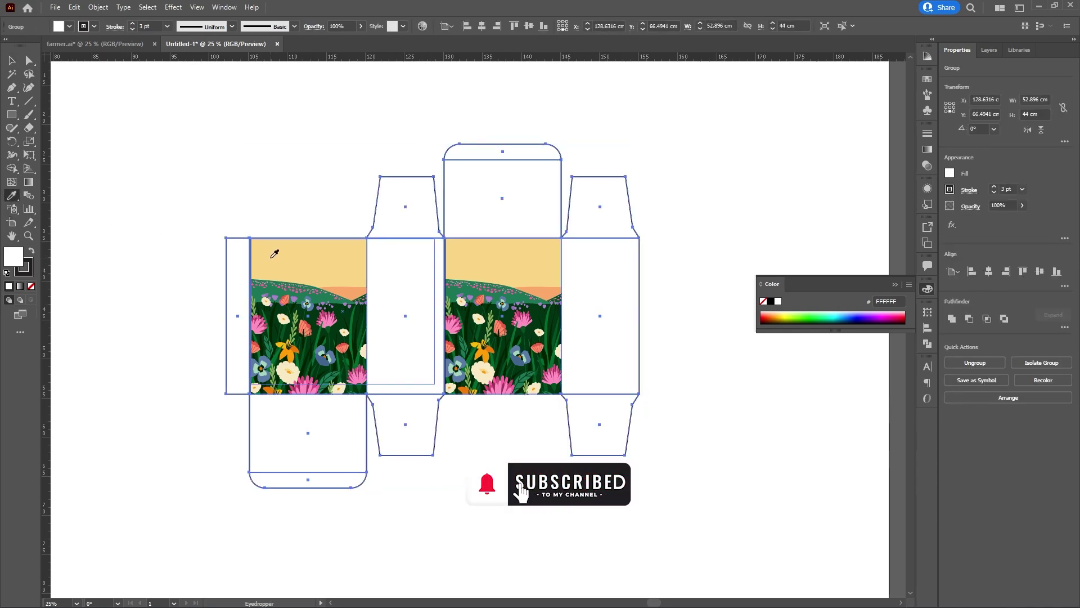
{"action": "left_click", "coordinate": [351, 256]}
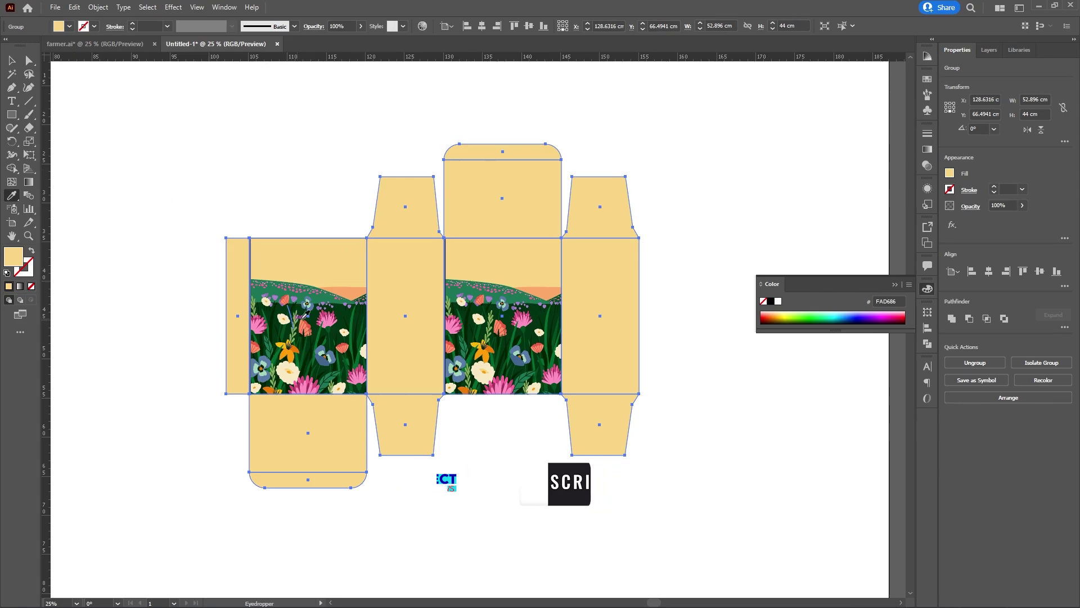
{"action": "left_click", "coordinate": [317, 315]}
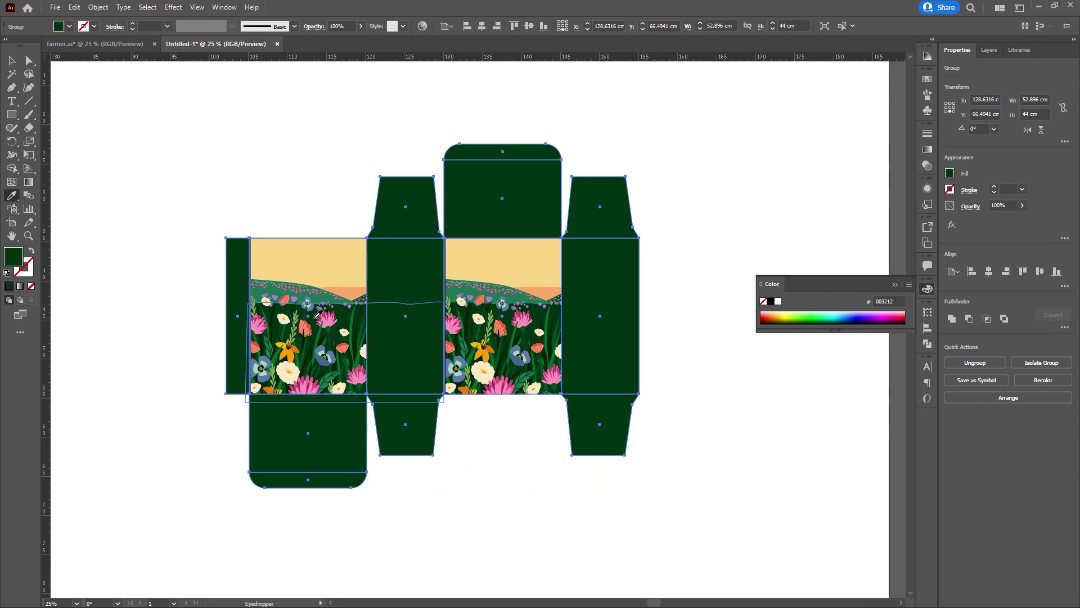
{"action": "key", "text": "v"}
{"action": "left_click", "coordinate": [251, 117]}
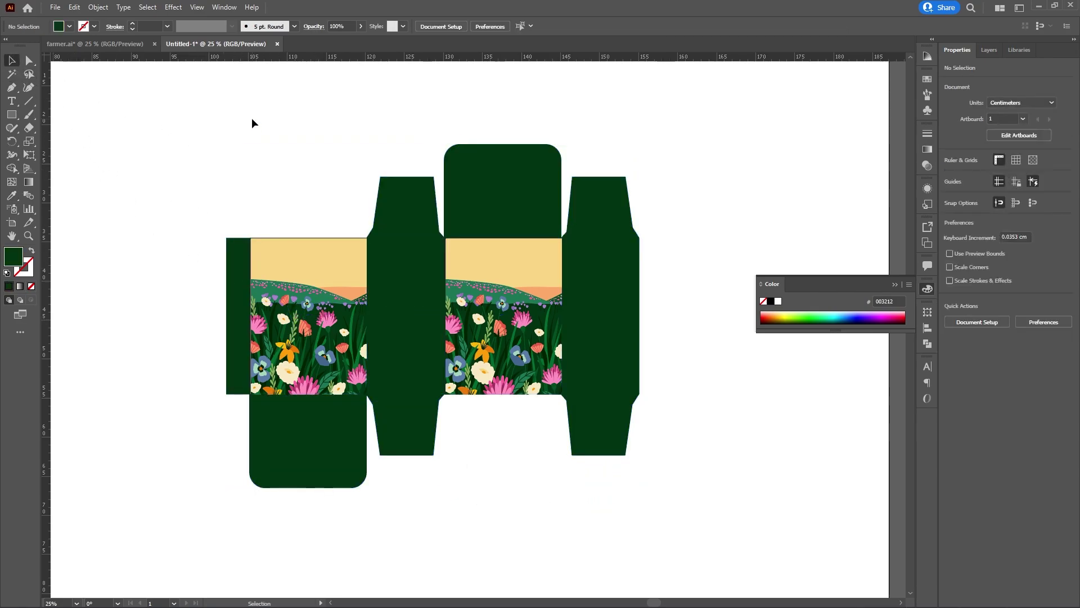
- Ungroup the dieline into separate panels and flaps
{"action": "right_click", "coordinate": [477, 190]}
{"action": "left_click", "coordinate": [516, 287]}
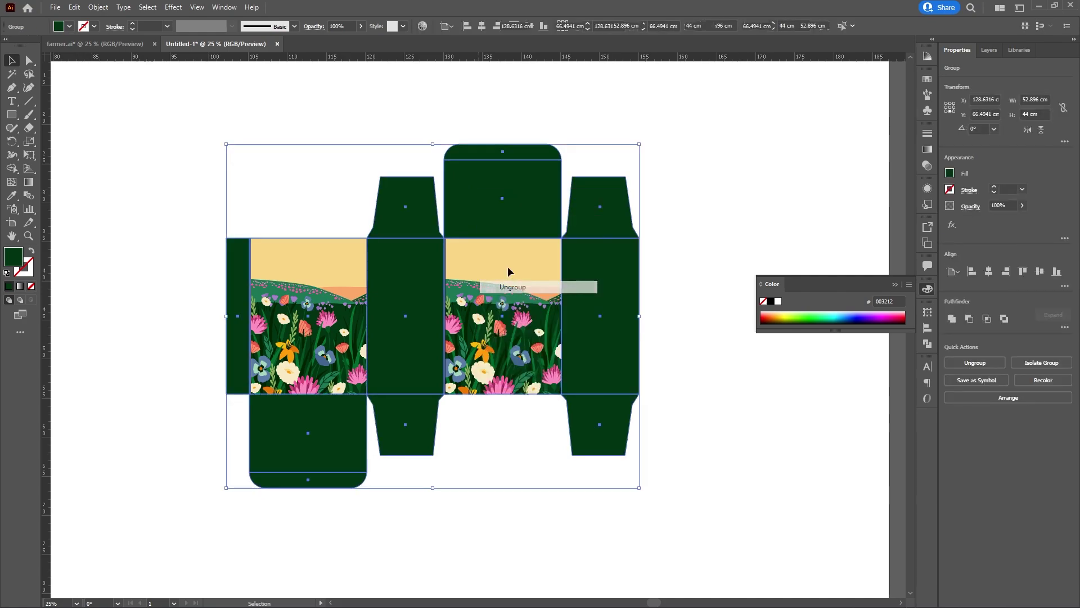
{"action": "left_click", "coordinate": [348, 107]}
- Fill the upper lid and its rounded tuck flap with the landscape's sky yellow FAD686, using the Eyedropper
{"action": "left_click", "coordinate": [519, 162]}
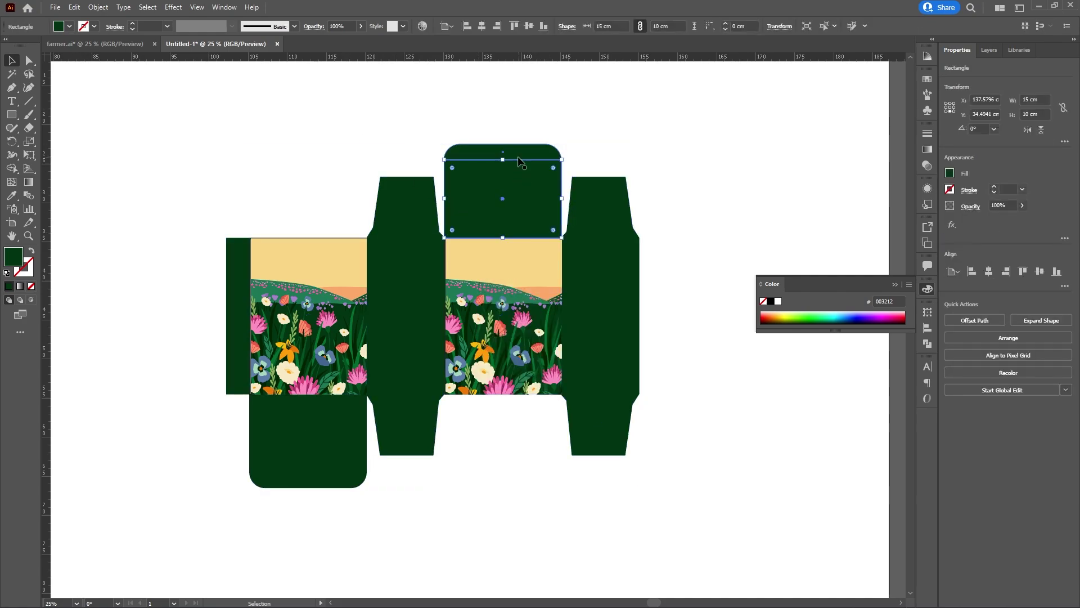
{"action": "left_click", "coordinate": [519, 161], "text": "shift"}
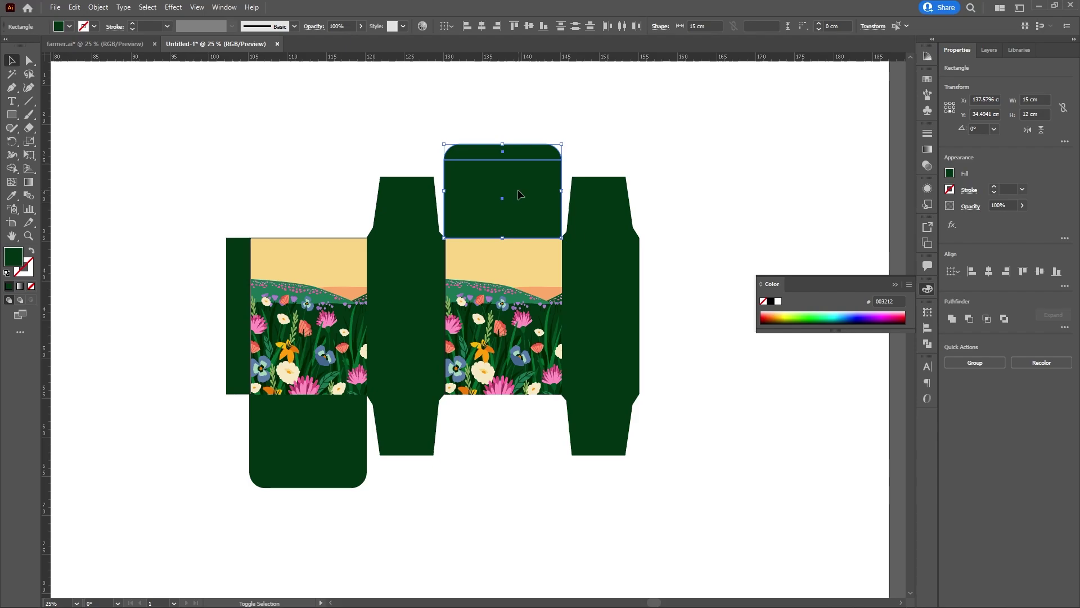
{"action": "left_click", "coordinate": [11, 196]}
{"action": "left_click", "coordinate": [304, 255]}
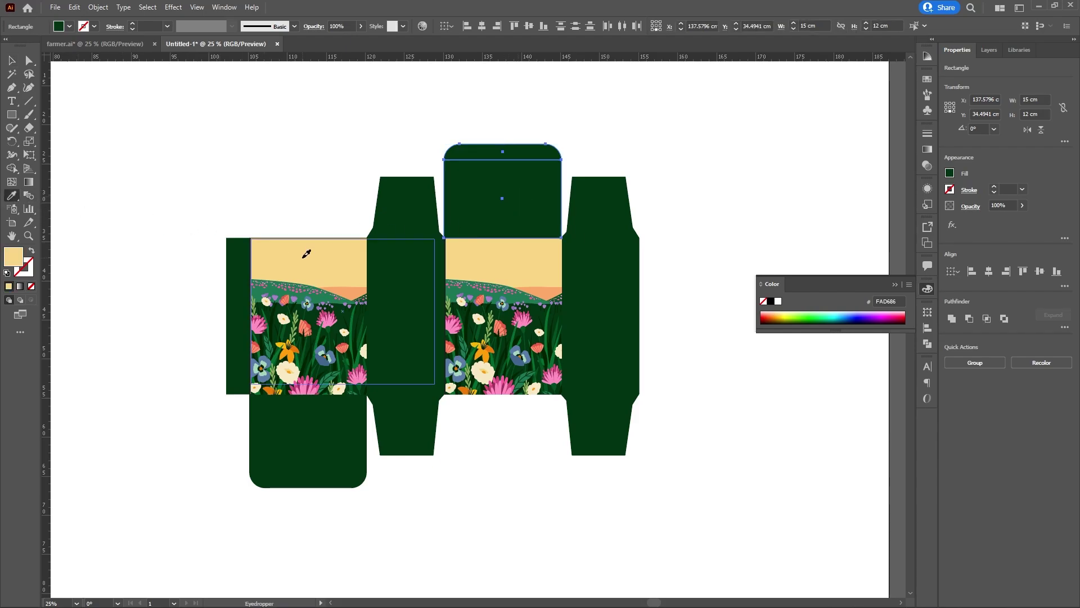
{"action": "left_click", "coordinate": [12, 60]}
{"action": "left_click", "coordinate": [369, 167]}
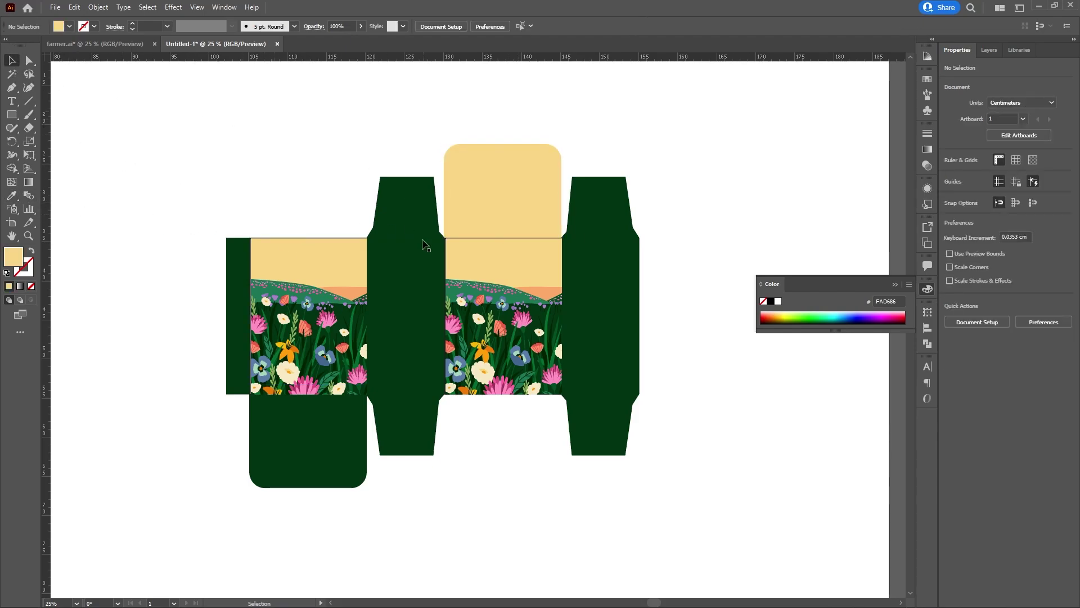
- Give the lower lid and its rounded tuck flap the same sky yellow FAD686, sampled from the landscape
{"action": "left_click", "coordinate": [322, 428]}
{"action": "left_click", "coordinate": [340, 482], "text": "shift"}
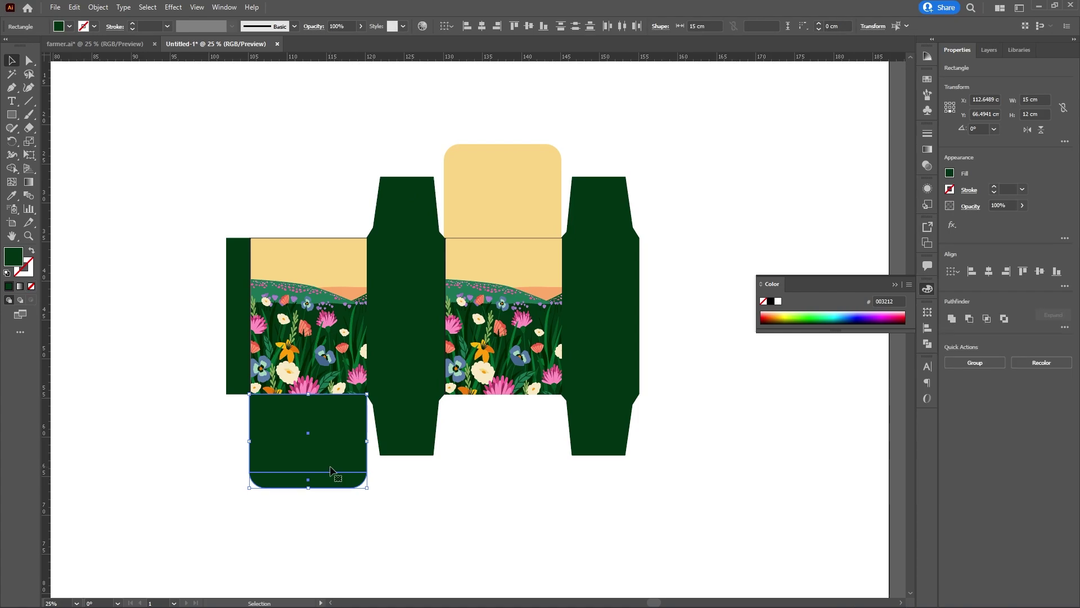
{"action": "left_click", "coordinate": [11, 196]}
{"action": "left_click", "coordinate": [290, 248]}
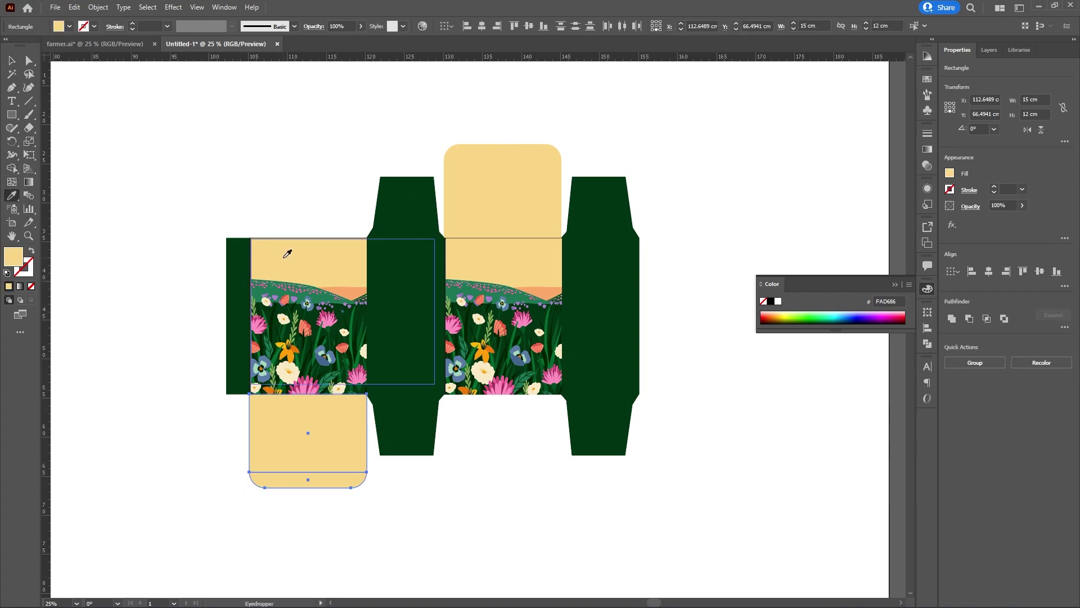
{"action": "key", "text": "v"}
{"action": "left_click", "coordinate": [208, 123]}
{"action": "left_click_drag", "start_coordinate": [213, 186], "coordinate": [624, 425]}
{"action": "left_click_drag", "start_coordinate": [522, 307], "coordinate": [467, 287]}
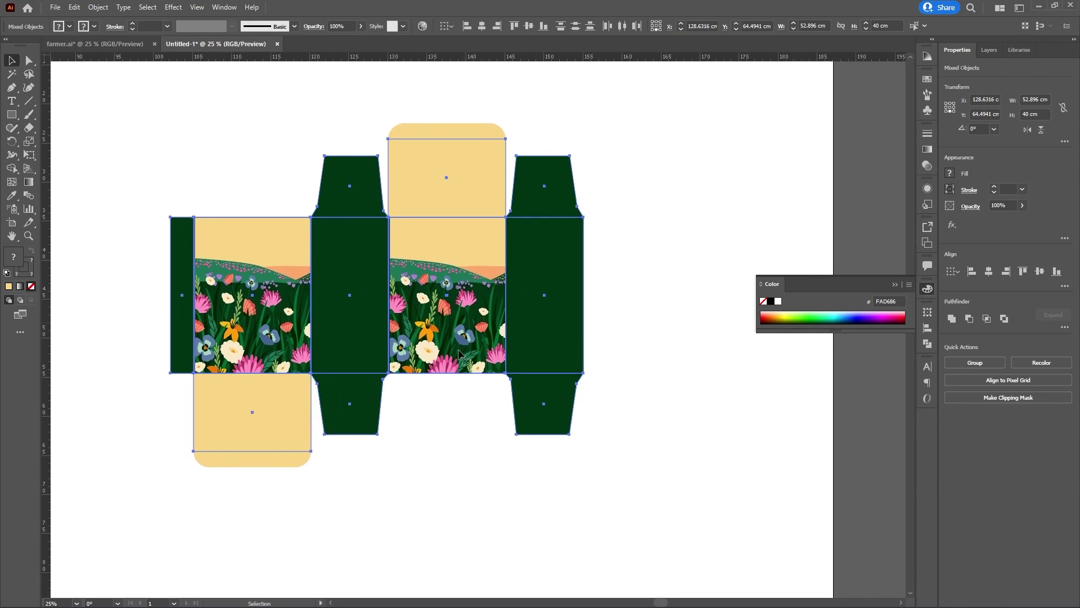
{"action": "left_click", "coordinate": [423, 495]}
{"action": "scroll", "coordinate": [419, 495], "scroll_direction": "down", "scroll_amount": 1}
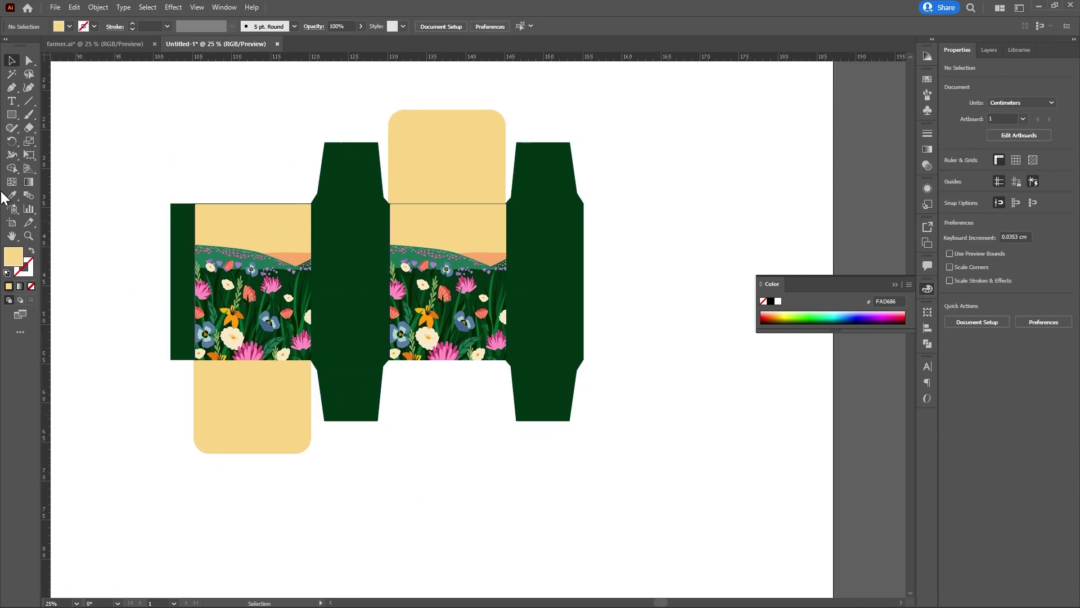
- Add the text "farm land" above the first landscape panel in 48 pt Protest Strike Regular
{"action": "left_click", "coordinate": [12, 101]}
{"action": "left_click", "coordinate": [217, 169]}
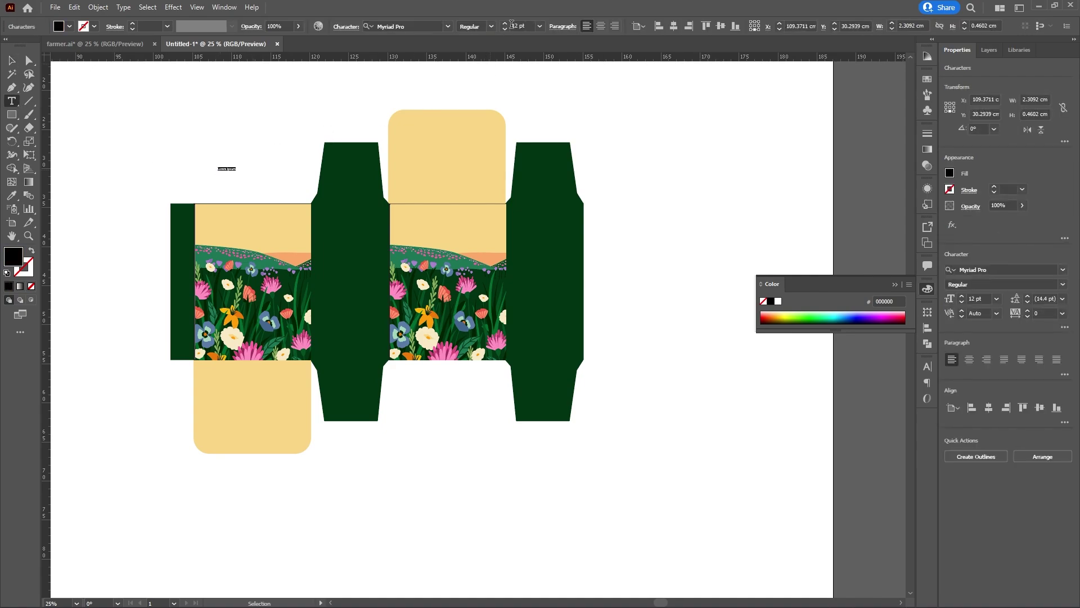
{"action": "left_click", "coordinate": [539, 26]}
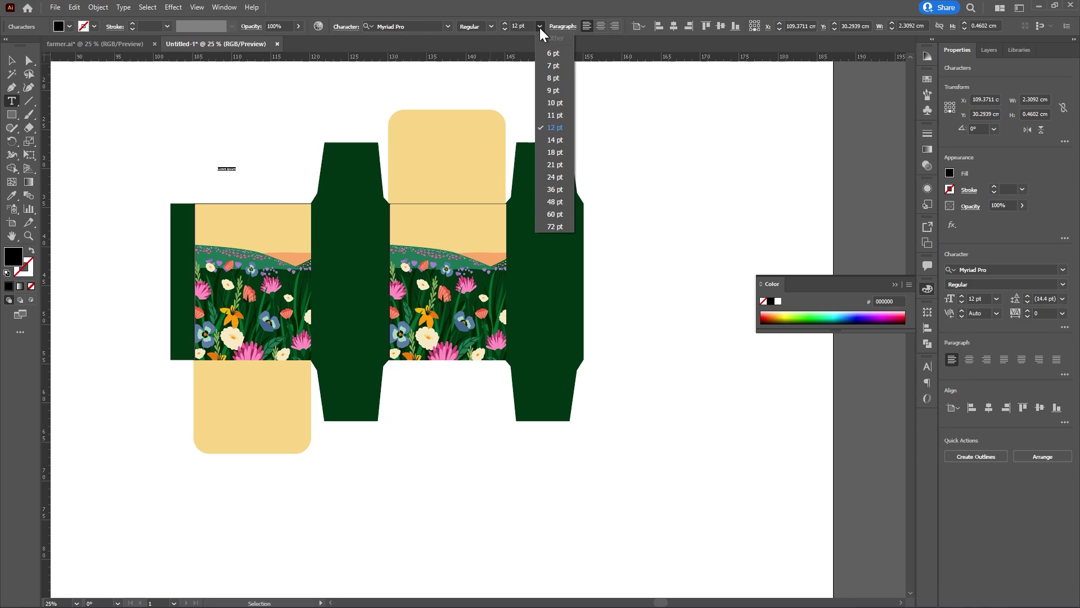
{"action": "left_click", "coordinate": [555, 203]}
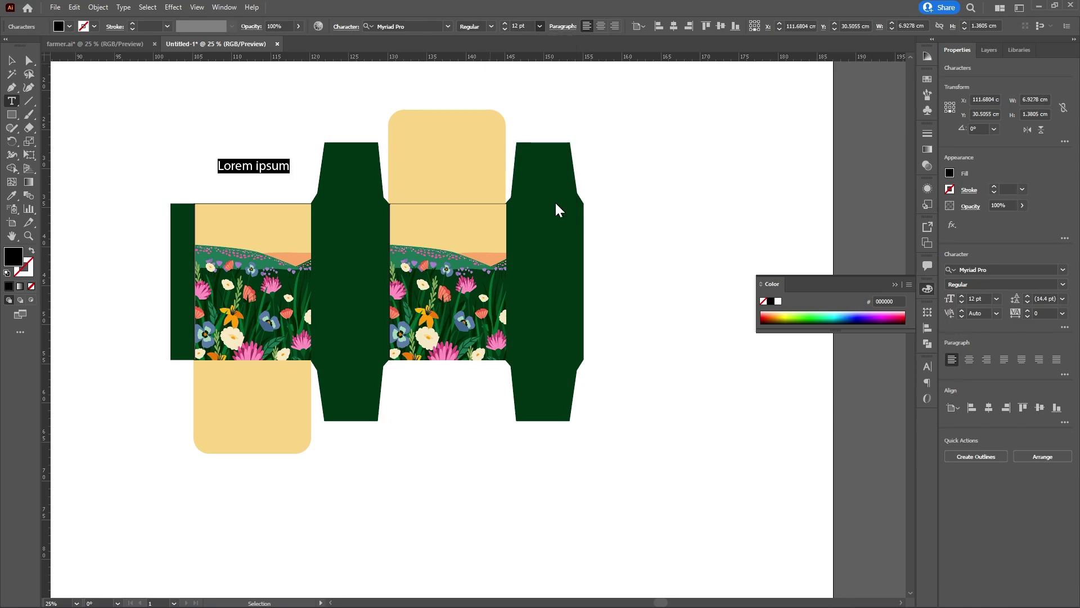
{"action": "left_click", "coordinate": [448, 27]}
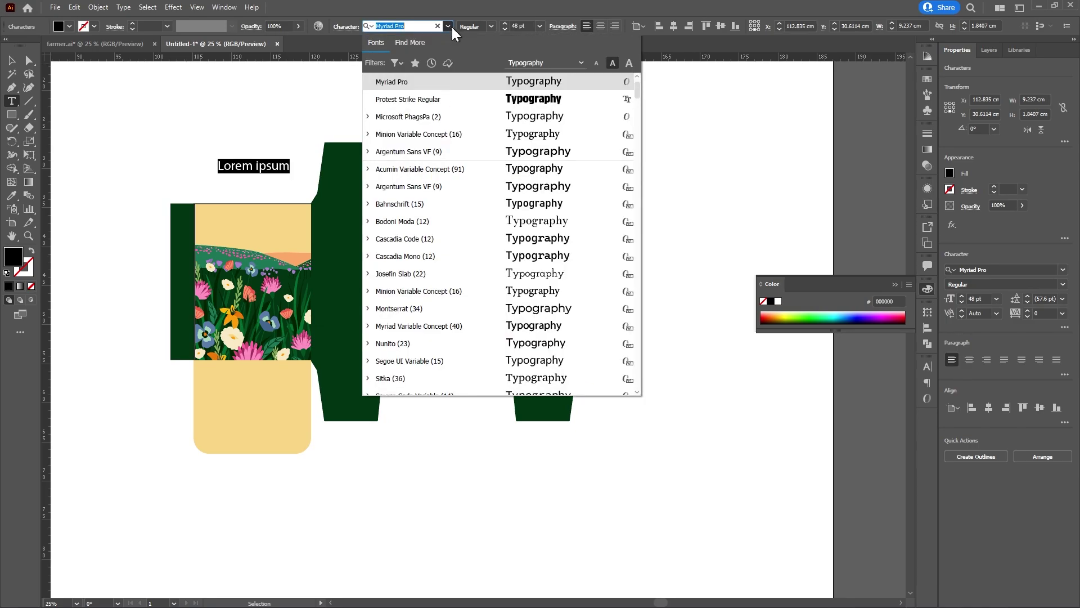
{"action": "left_click", "coordinate": [531, 99]}
{"action": "type", "text": "fa"}
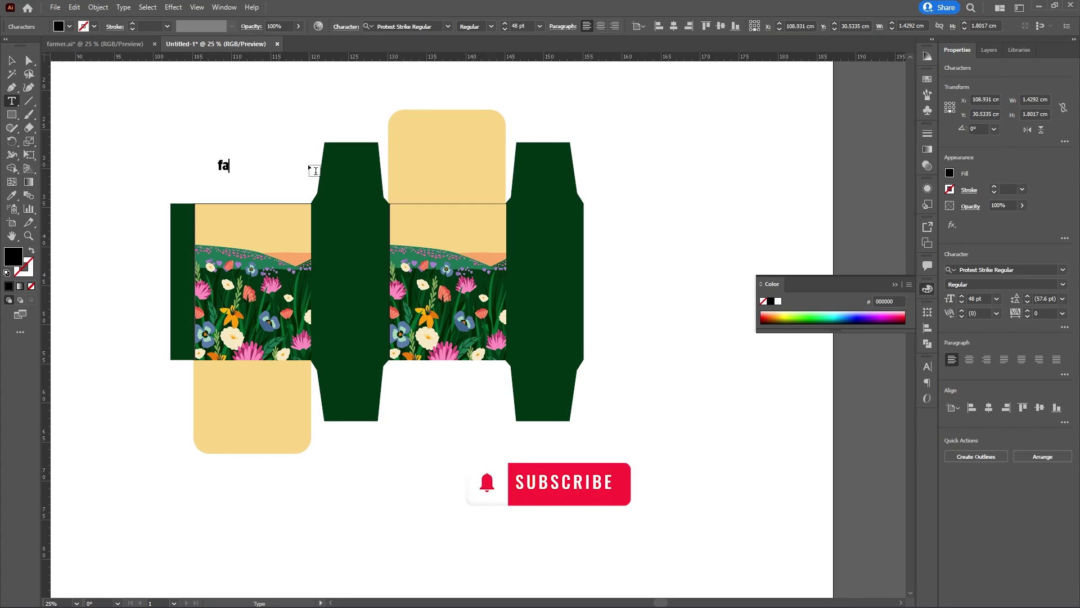
{"action": "type", "text": "rm land"}
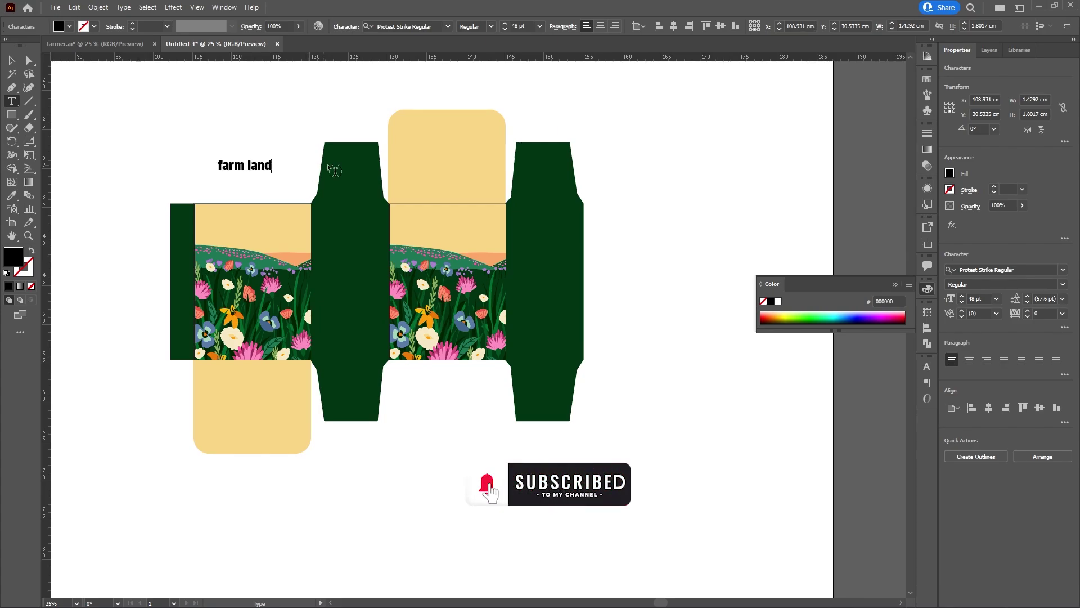
{"action": "left_click", "coordinate": [13, 60]}
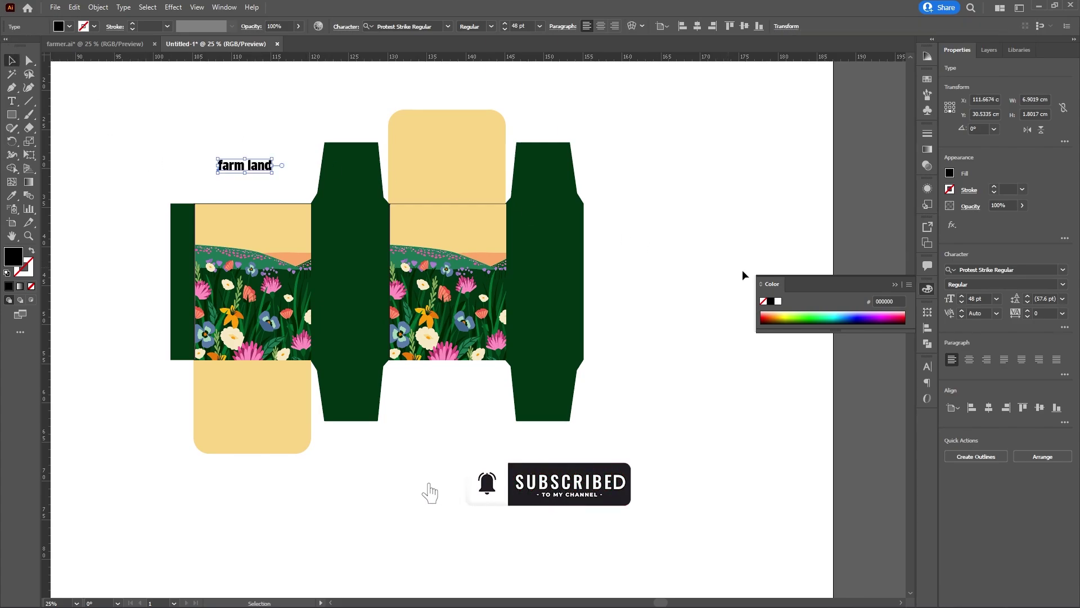
- Set the "farm land" title in all caps, move it onto the first landscape's sky near the upper-left corner and enlarge it to about 51.09 pt
{"action": "left_click", "coordinate": [1064, 326]}
{"action": "left_click", "coordinate": [951, 444]}
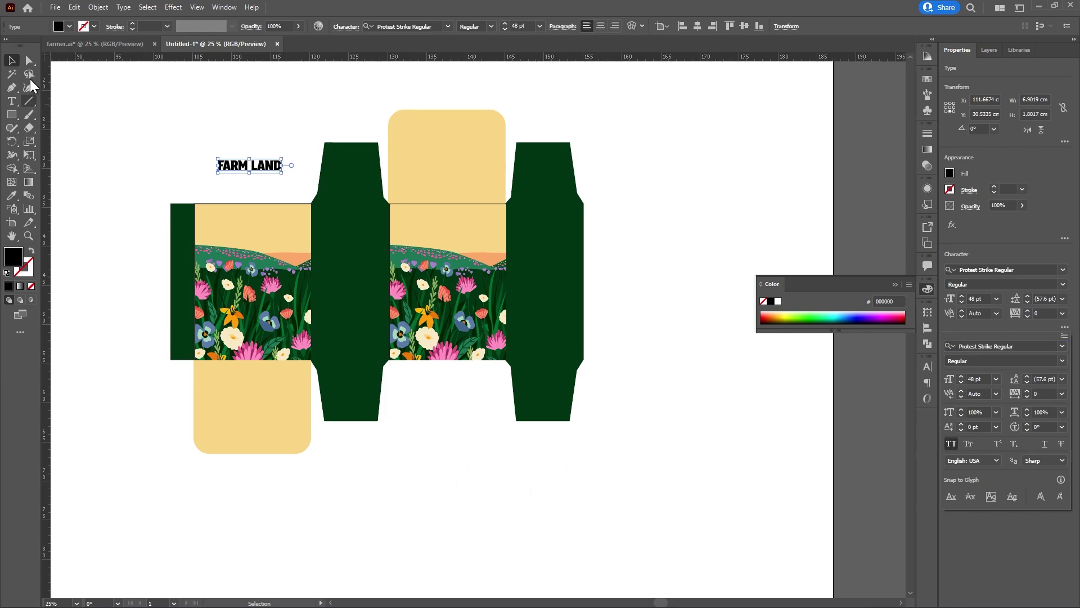
{"action": "left_click", "coordinate": [248, 164]}
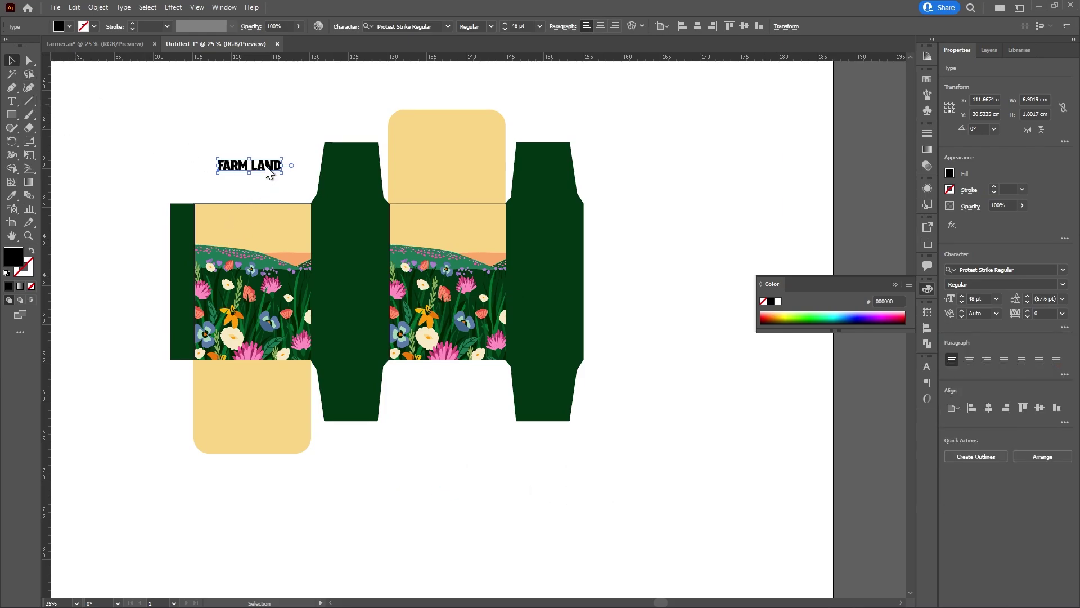
{"action": "left_click_drag", "start_coordinate": [266, 164], "coordinate": [267, 212]}
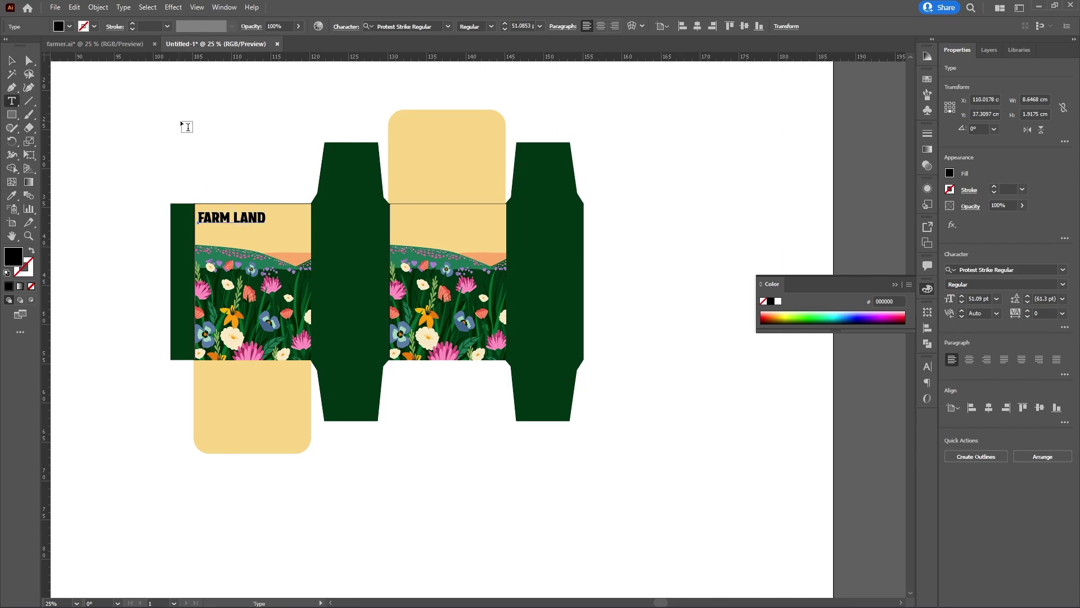
- Add the text "ORGANIC PRODUCT", scale it to about 28.83 pt and place it directly beneath the FARM LAND title
{"action": "left_click", "coordinate": [187, 127]}
{"action": "key", "text": "BackSpace"}
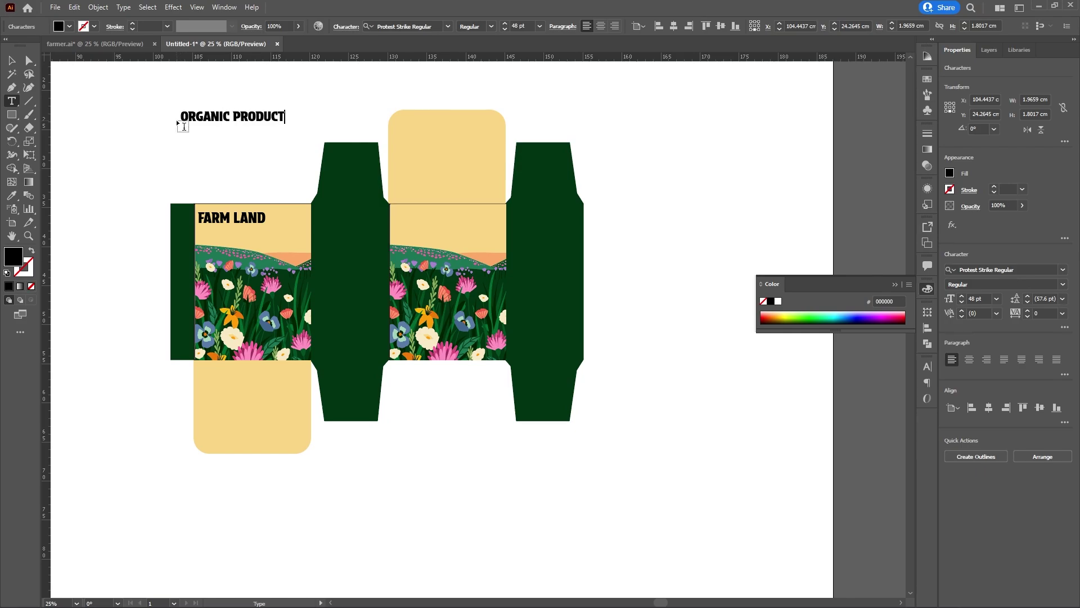
{"action": "left_click", "coordinate": [13, 60]}
{"action": "left_click_drag", "start_coordinate": [279, 117], "coordinate": [247, 233]}
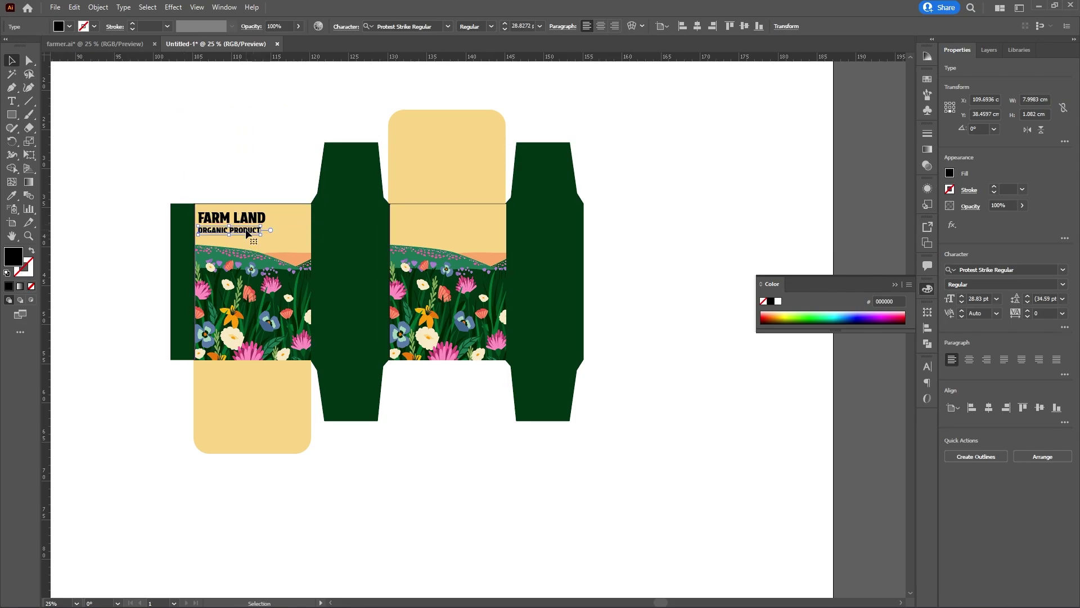
- Change the font of the ORGANIC PRODUCT line to Tw Cen MT Condensed Extra Bold
{"action": "left_click", "coordinate": [1064, 270]}
{"action": "left_click", "coordinate": [992, 341]}
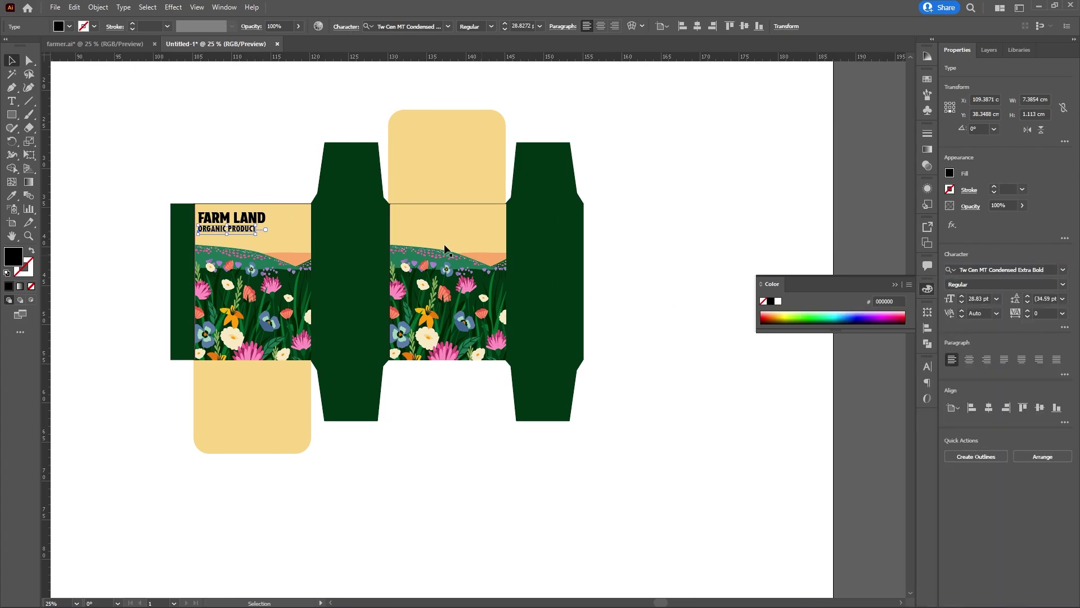
{"action": "left_click", "coordinate": [265, 181]}
{"action": "scroll", "coordinate": [275, 202], "scroll_direction": "down", "scroll_amount": 1}
{"action": "scroll", "coordinate": [287, 248], "scroll_direction": "up", "scroll_amount": 1}
{"action": "scroll", "coordinate": [265, 319], "scroll_direction": "up", "scroll_amount": 2}
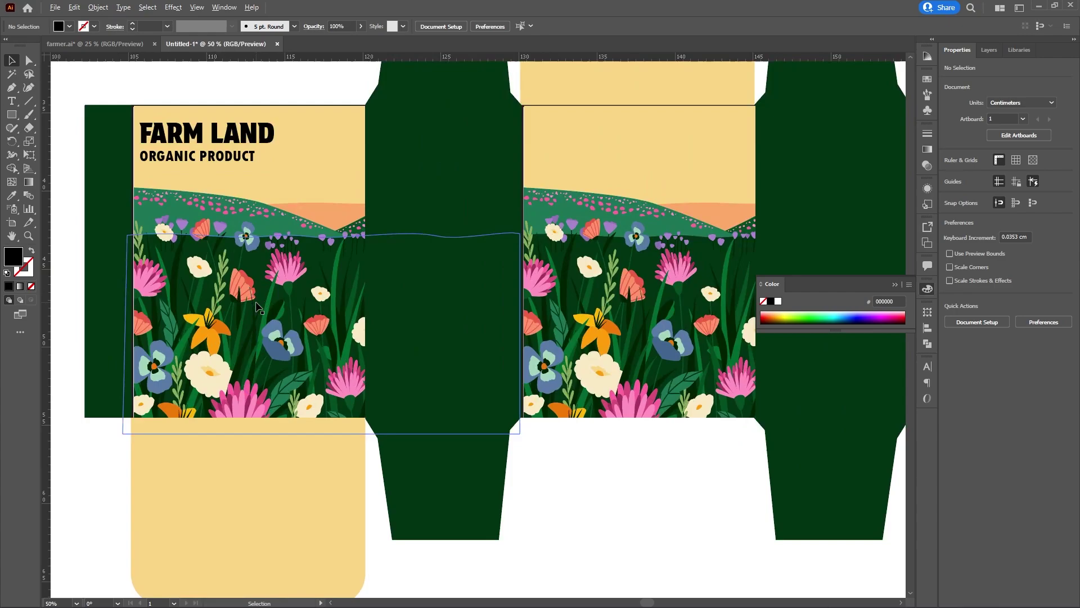
- Enlarge the FARM LAND title and the ORGANIC PRODUCT line together on the first landscape, bringing the title to about 57.47 pt
{"action": "scroll", "coordinate": [265, 319], "scroll_direction": "down", "scroll_amount": 1}
{"action": "scroll", "coordinate": [253, 253], "scroll_direction": "up", "scroll_amount": 1}
{"action": "left_click", "coordinate": [243, 213]}
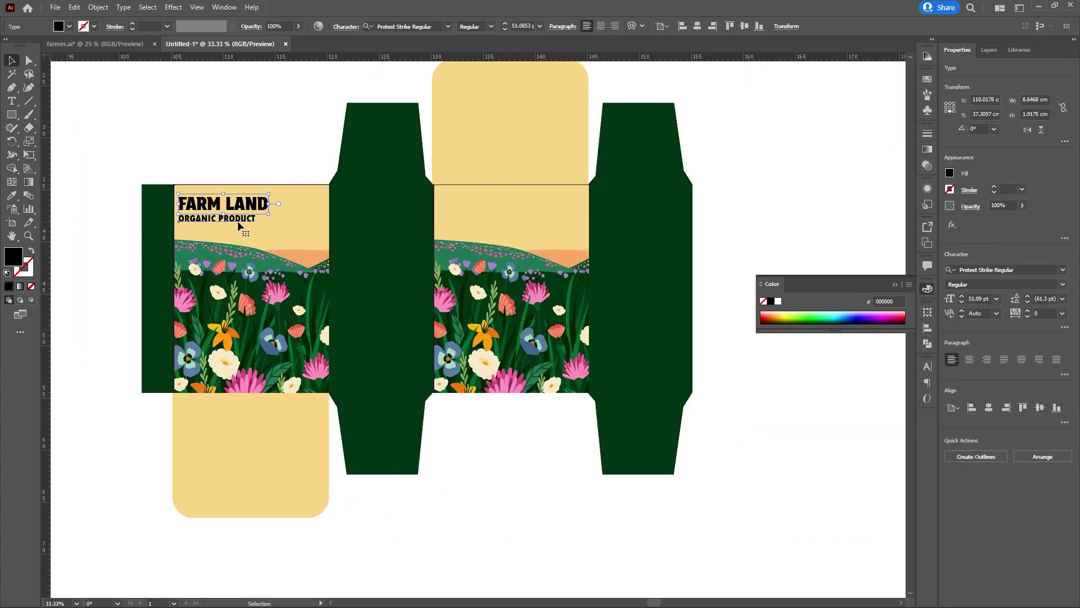
{"action": "left_click", "coordinate": [239, 224]}
{"action": "left_click", "coordinate": [229, 185]}
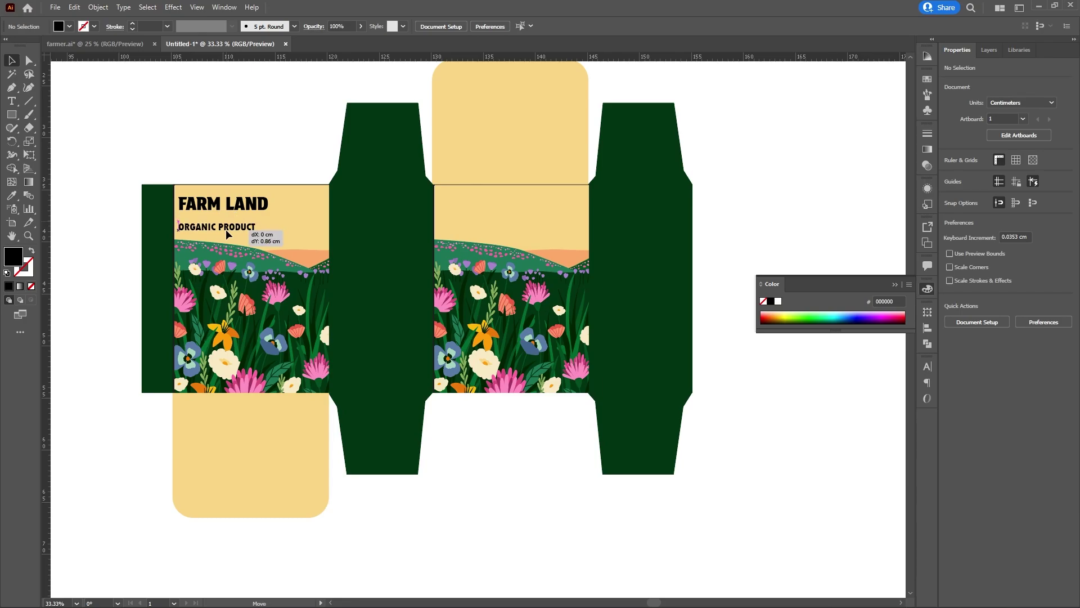
{"action": "left_click_drag", "start_coordinate": [225, 229], "coordinate": [249, 198]}
{"action": "key", "text": "ctrl+z"}
{"action": "left_click", "coordinate": [234, 208], "text": "shift"}
{"action": "left_click", "coordinate": [231, 163]}
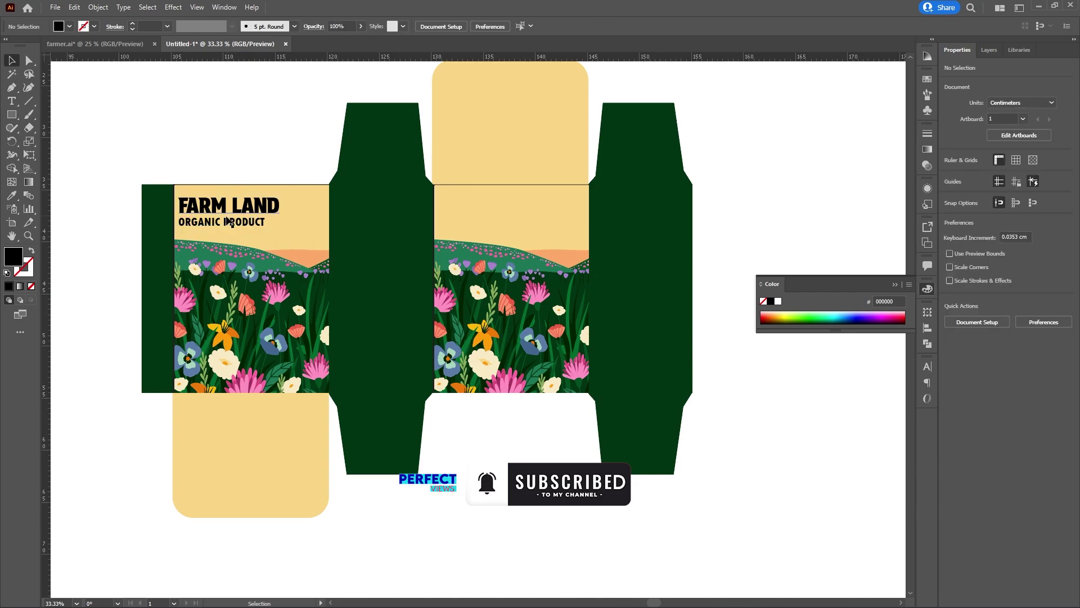
- Try to move the round yellow FARMERS MARKET badge to the lower-left corner of the first landscape panel
{"action": "scroll", "coordinate": [225, 222], "scroll_direction": "up", "scroll_amount": 2}
{"action": "scroll", "coordinate": [225, 222], "scroll_direction": "down", "scroll_amount": 2}
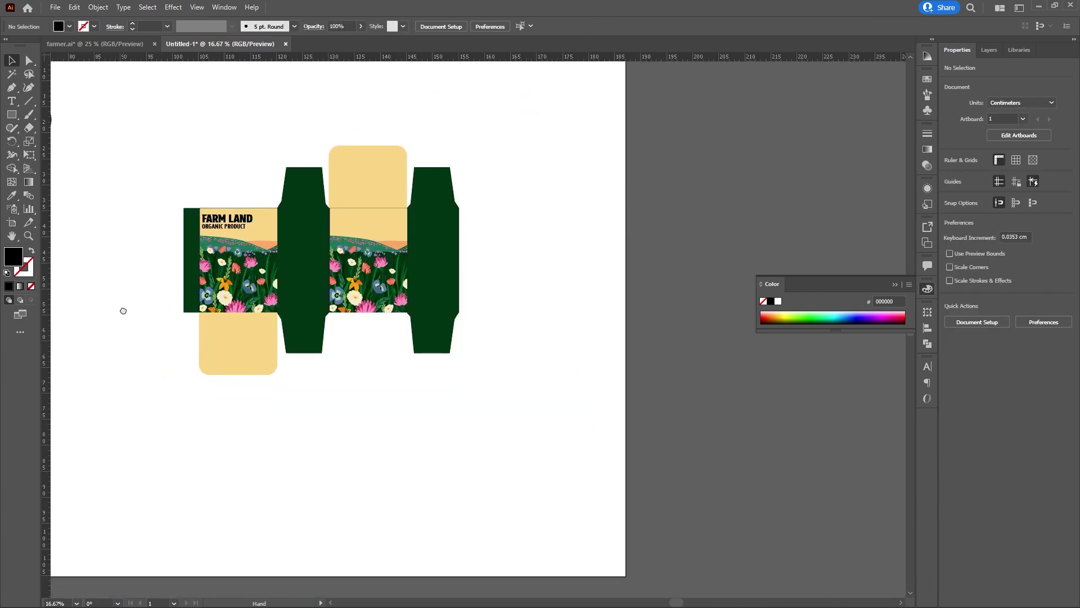
{"action": "left_click_drag", "start_coordinate": [123, 311], "coordinate": [403, 252]}
{"action": "scroll", "coordinate": [392, 231], "scroll_direction": "up", "scroll_amount": 3}
{"action": "left_click_drag", "start_coordinate": [304, 104], "coordinate": [448, 313]}
{"action": "right_click", "coordinate": [449, 313]}
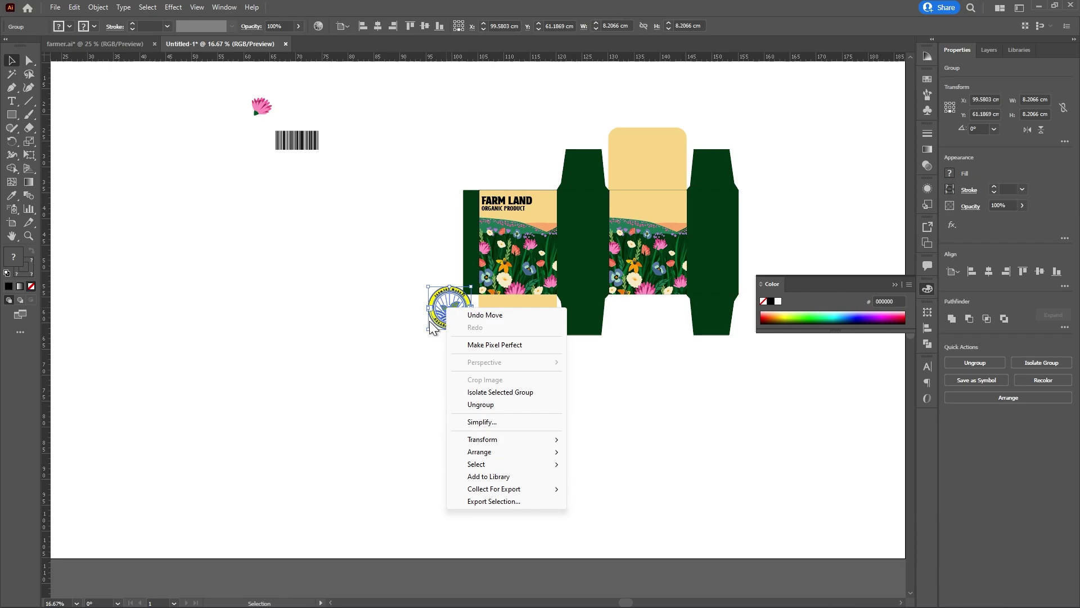
{"action": "left_click", "coordinate": [433, 293]}
- Bring the loose pink flower to the front and place it on the first landscape's sky, right of the ORGANIC PRODUCT line
{"action": "left_click_drag", "start_coordinate": [450, 311], "coordinate": [415, 323]}
{"action": "right_click", "coordinate": [415, 324]}
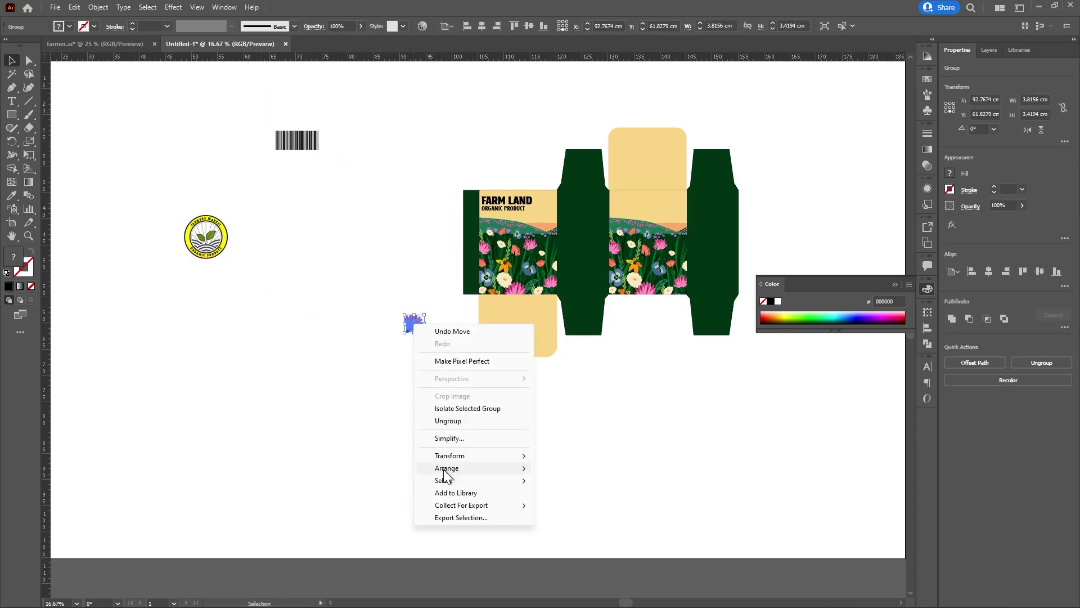
{"action": "mouse_move", "coordinate": [452, 470]}
{"action": "left_click", "coordinate": [581, 467]}
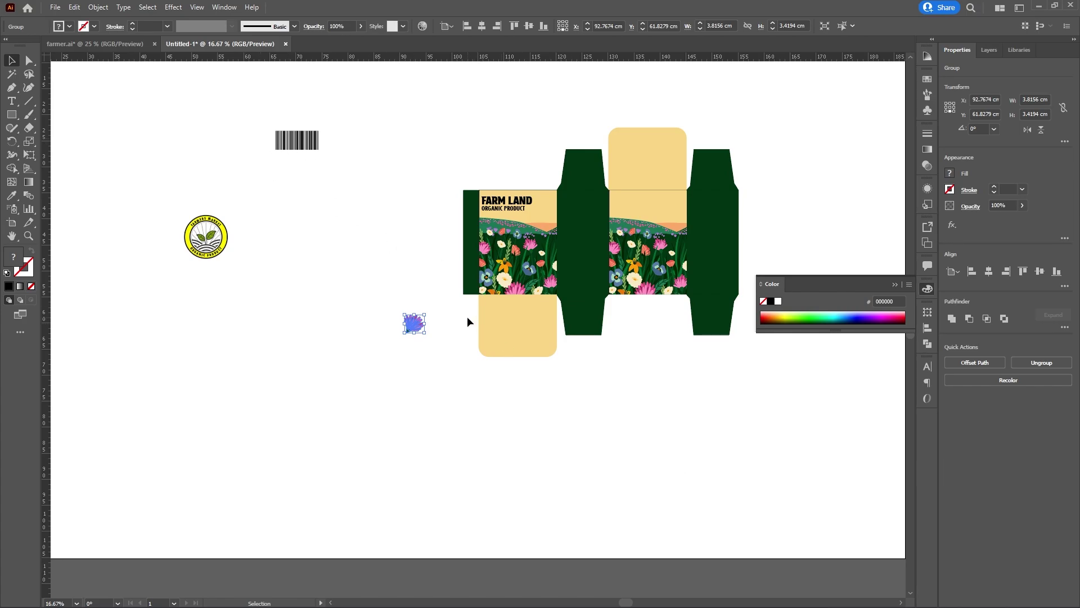
{"action": "left_click_drag", "start_coordinate": [419, 327], "coordinate": [423, 189]}
{"action": "scroll", "coordinate": [544, 214], "scroll_direction": "up", "scroll_amount": 3}
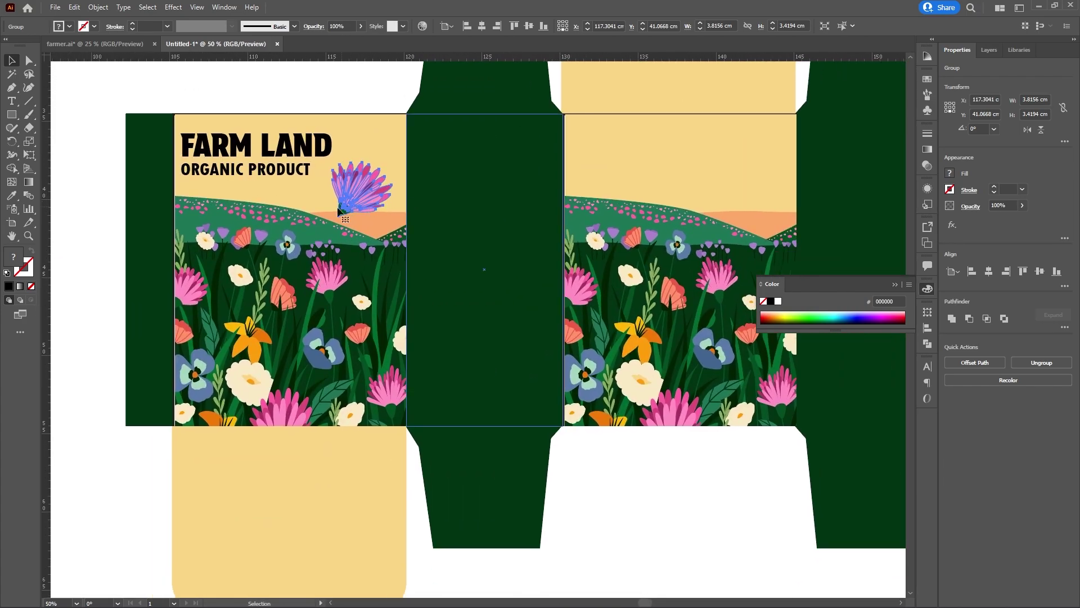
{"action": "scroll", "coordinate": [315, 216], "scroll_direction": "down", "scroll_amount": 1}
{"action": "left_click", "coordinate": [318, 140]}
{"action": "left_click_drag", "start_coordinate": [354, 194], "coordinate": [358, 187]}
{"action": "left_click", "coordinate": [326, 107]}
- Shift the FARM LAND title, the ORGANIC PRODUCT line and the pink flower slightly down on the first landscape panel
{"action": "scroll", "coordinate": [395, 314], "scroll_direction": "down", "scroll_amount": 2}
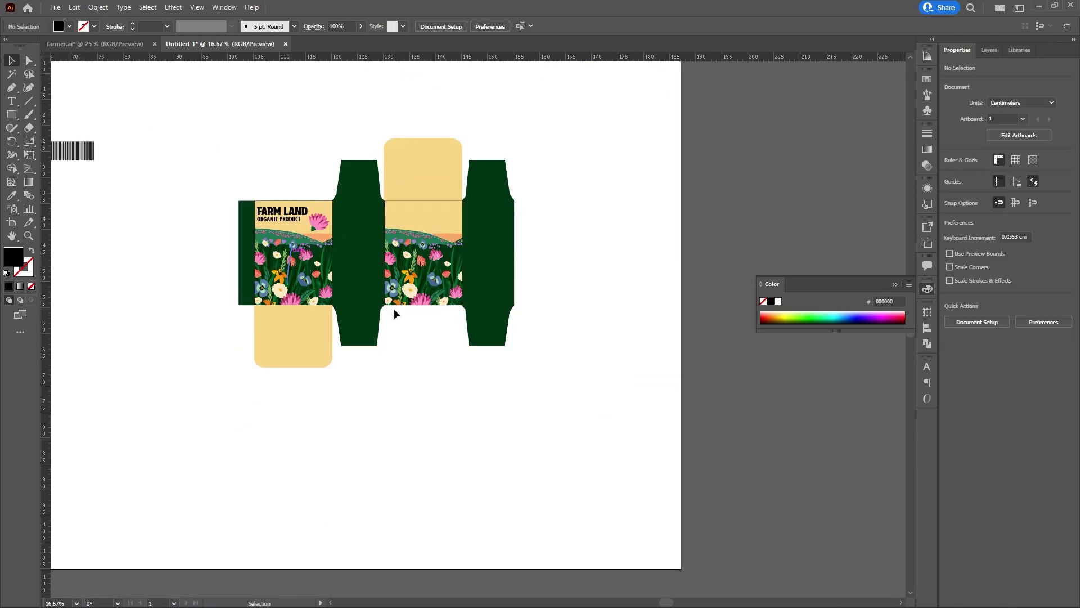
{"action": "left_click", "coordinate": [292, 220]}
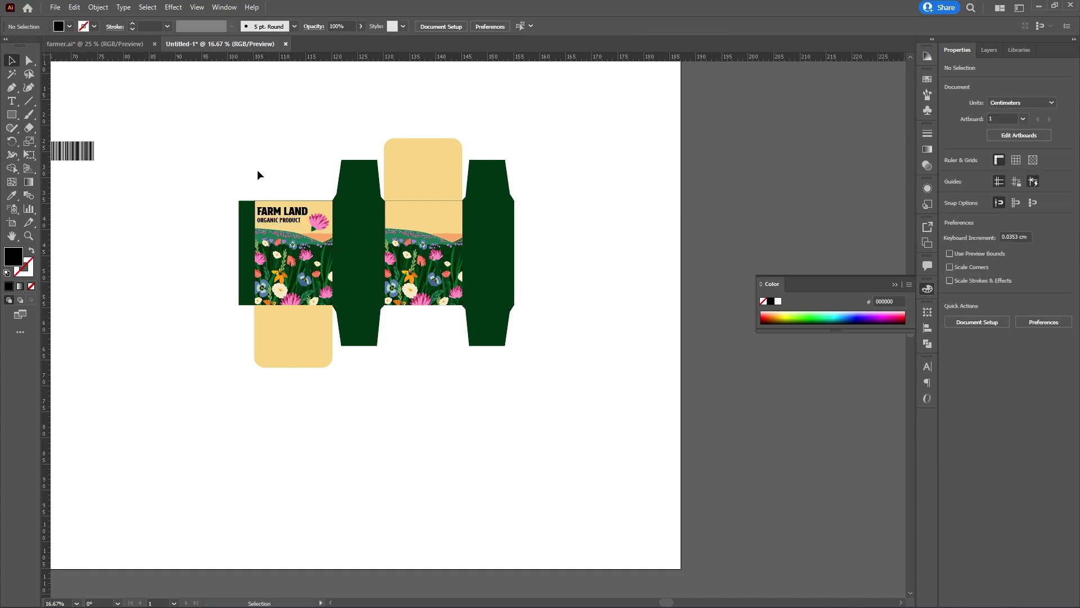
{"action": "left_click", "coordinate": [281, 214]}
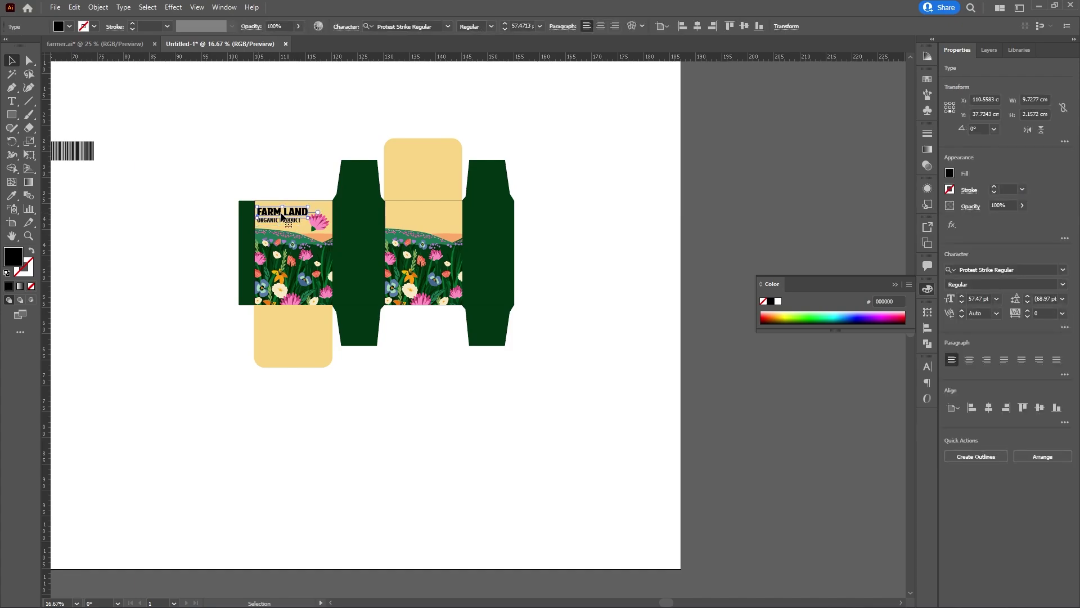
{"action": "scroll", "coordinate": [281, 216], "scroll_direction": "up", "scroll_amount": 3}
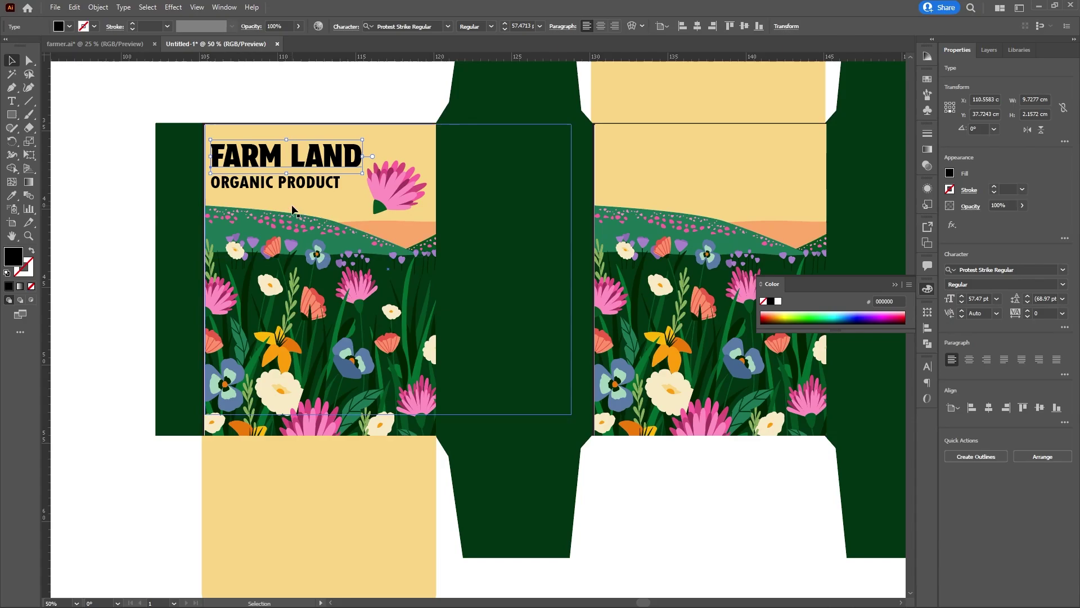
{"action": "scroll", "coordinate": [292, 213], "scroll_direction": "down", "scroll_amount": 1}
{"action": "left_click_drag", "start_coordinate": [303, 182], "coordinate": [303, 183]}
{"action": "left_click_drag", "start_coordinate": [309, 158], "coordinate": [351, 195]}
{"action": "left_click", "coordinate": [318, 108]}
{"action": "scroll", "coordinate": [282, 191], "scroll_direction": "down", "scroll_amount": 2}
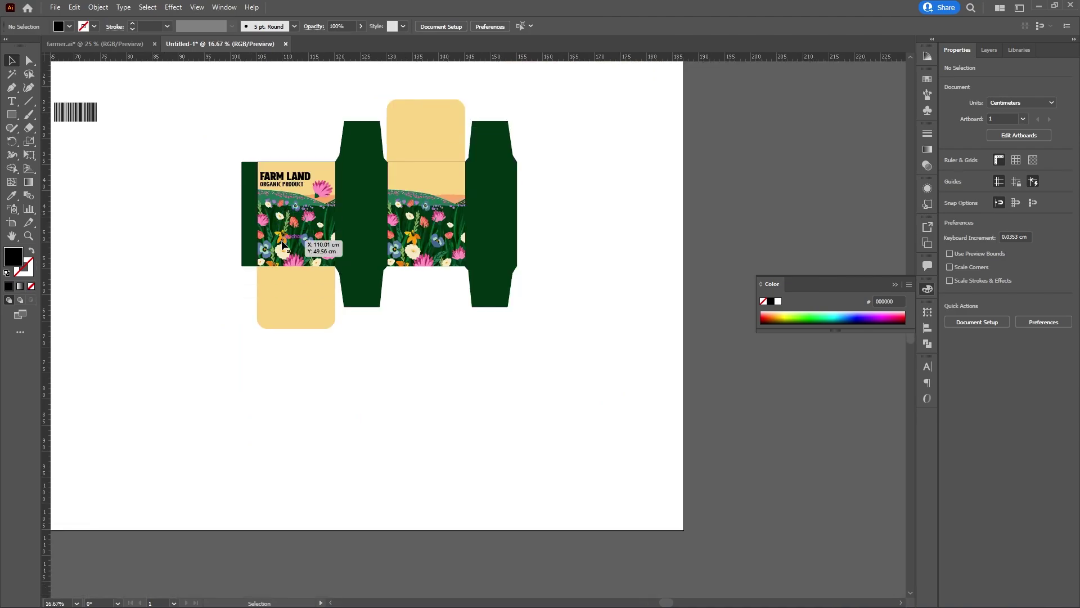
- Move the round FARMERS MARKET badge onto the yellow flap below the first landscape and bring it to the front
{"action": "left_click", "coordinate": [80, 116]}
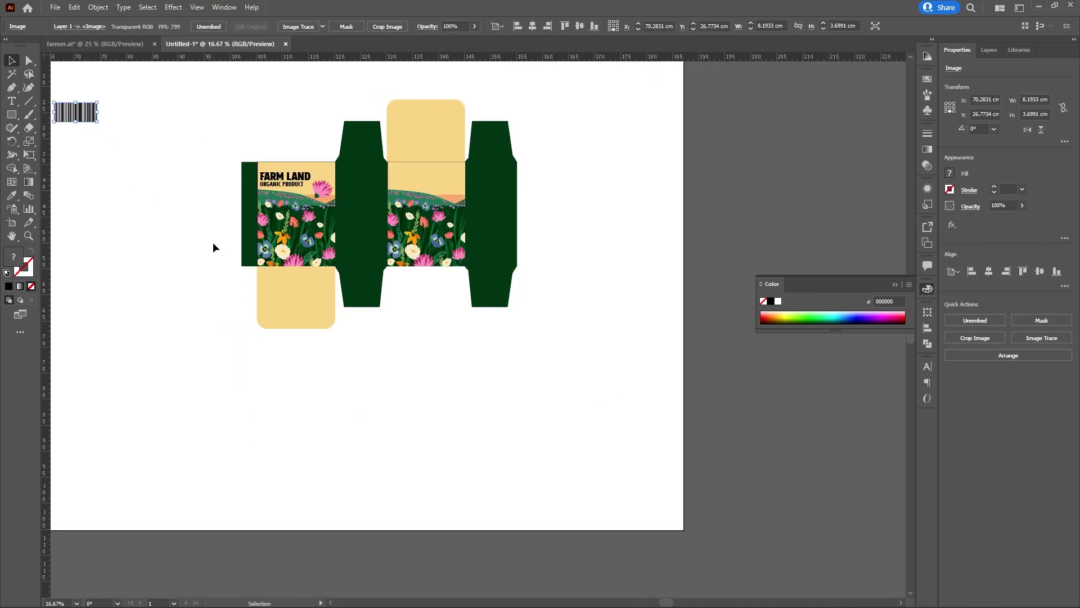
{"action": "key", "text": "space"}
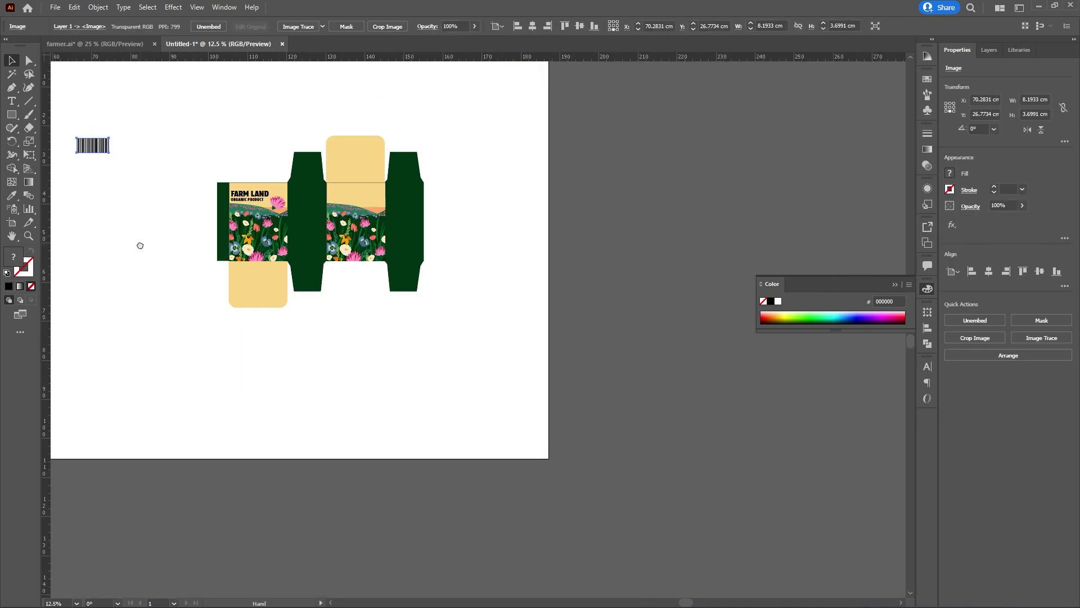
{"action": "left_click_drag", "start_coordinate": [142, 245], "coordinate": [299, 232]}
{"action": "left_click_drag", "start_coordinate": [175, 202], "coordinate": [408, 267]}
{"action": "right_click", "coordinate": [408, 268]}
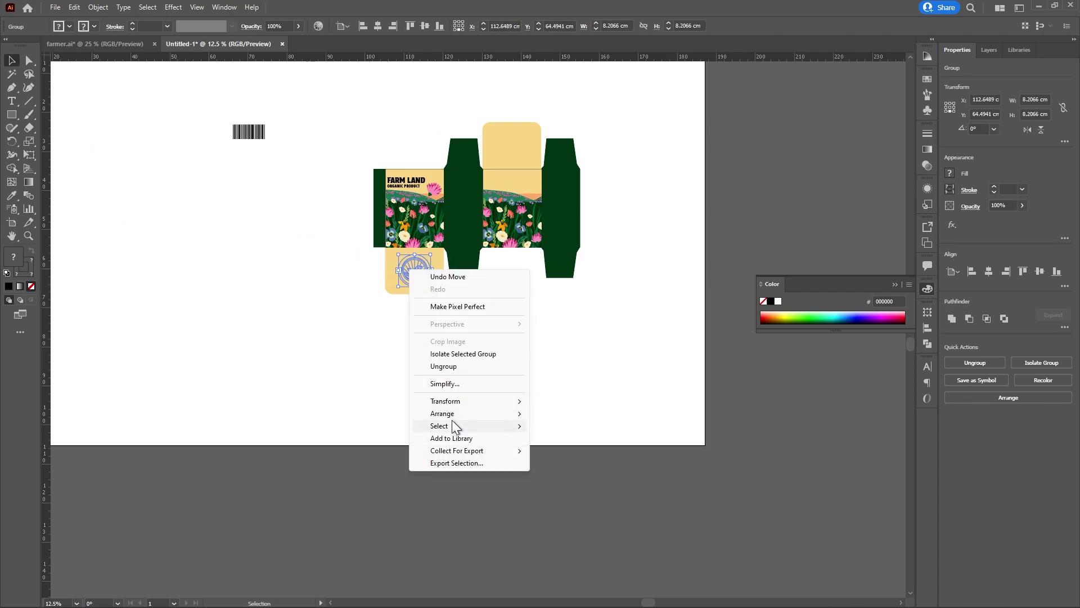
{"action": "left_click", "coordinate": [569, 406]}
{"action": "left_click", "coordinate": [495, 343]}
- Scale the badge down to about 5.34 cm and position it in the upper middle of the lower yellow flap
{"action": "left_click", "coordinate": [423, 279]}
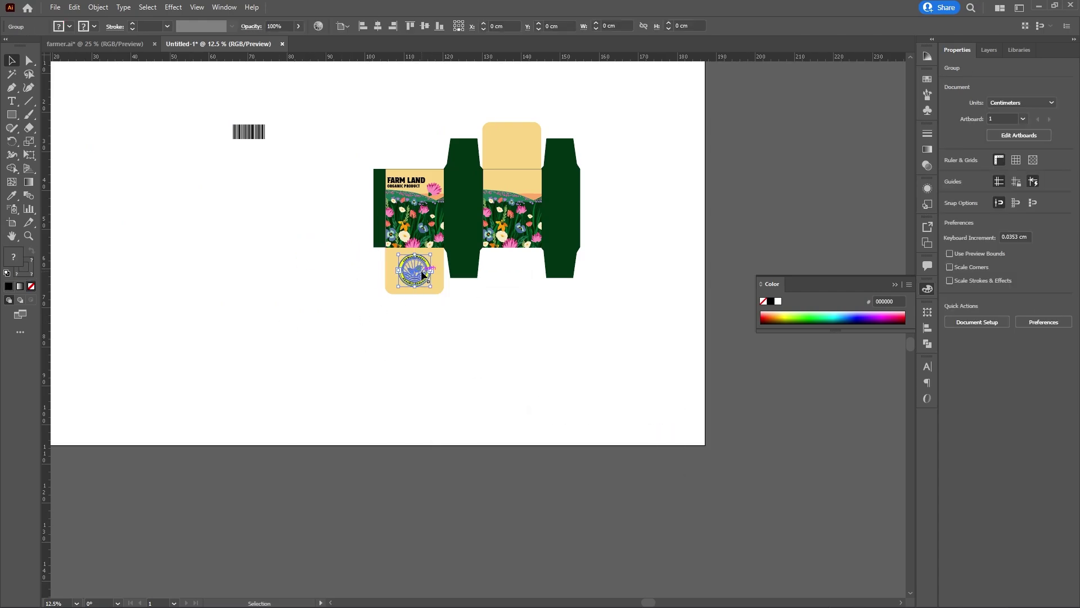
{"action": "scroll", "coordinate": [423, 280], "scroll_direction": "up", "scroll_amount": 2}
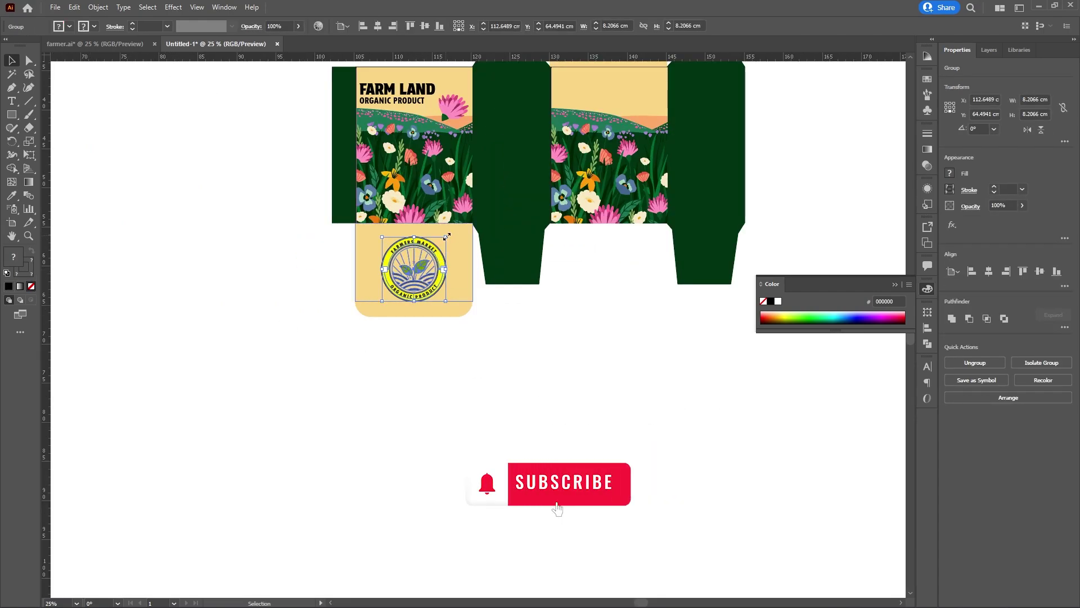
{"action": "left_click_drag", "start_coordinate": [447, 236], "coordinate": [436, 248]}
{"action": "mouse_move", "coordinate": [406, 266]}
{"action": "left_mouse_down"}
{"action": "mouse_move", "coordinate": [404, 252]}
{"action": "mouse_move", "coordinate": [408, 277]}
{"action": "mouse_move", "coordinate": [405, 260]}
{"action": "left_mouse_up"}
- Copy the FARM LAND title to just below the badge on the lower flap and shrink the copy to about 27 pt
{"action": "left_click", "coordinate": [17, 102]}
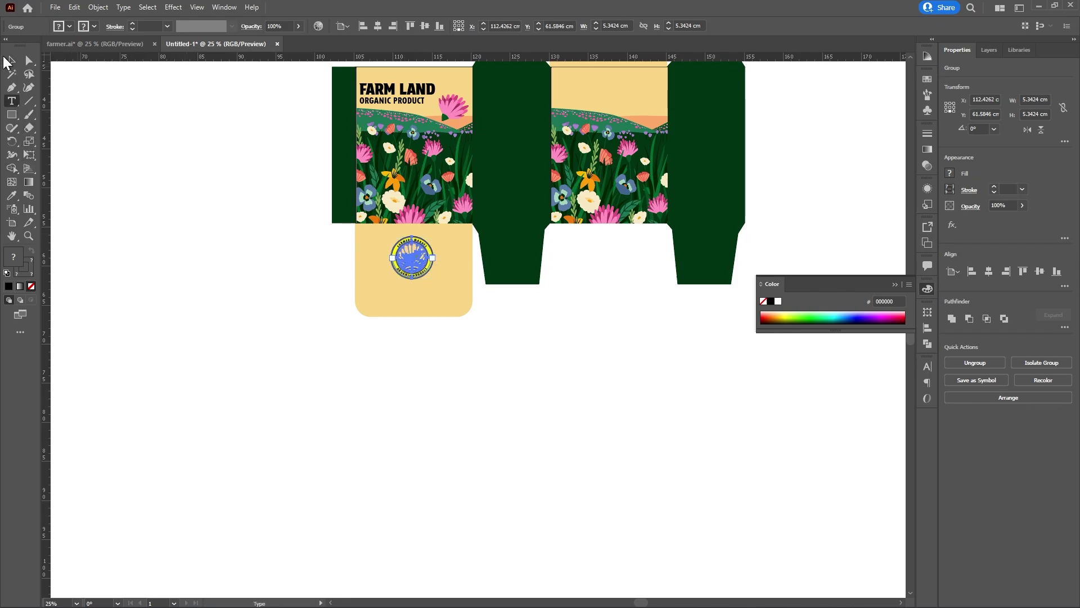
{"action": "left_click", "coordinate": [11, 61]}
{"action": "left_click", "coordinate": [412, 90]}
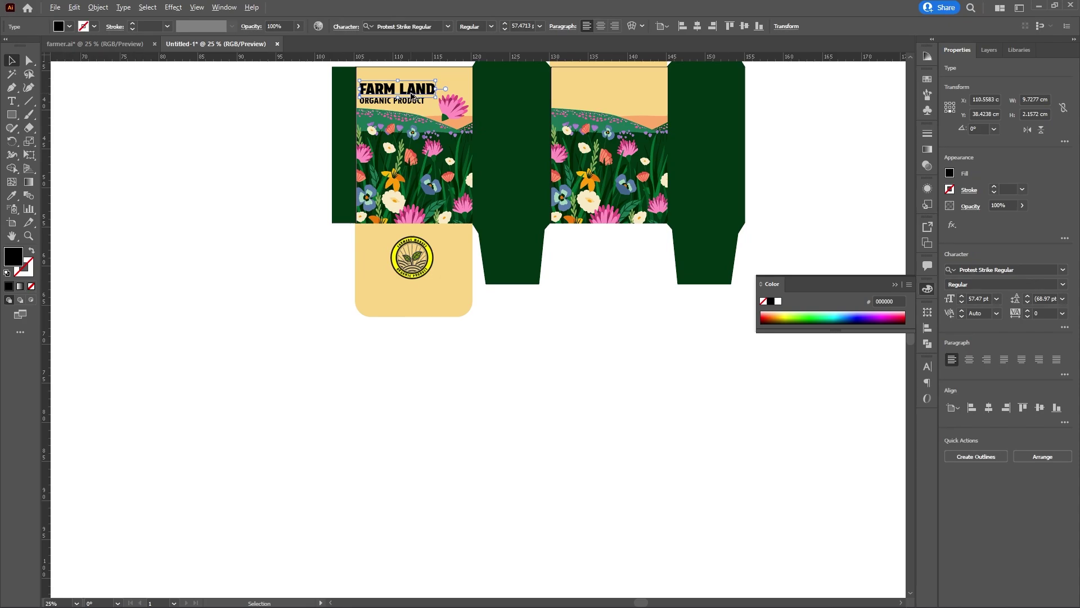
{"action": "left_click_drag", "start_coordinate": [413, 90], "coordinate": [428, 285]}
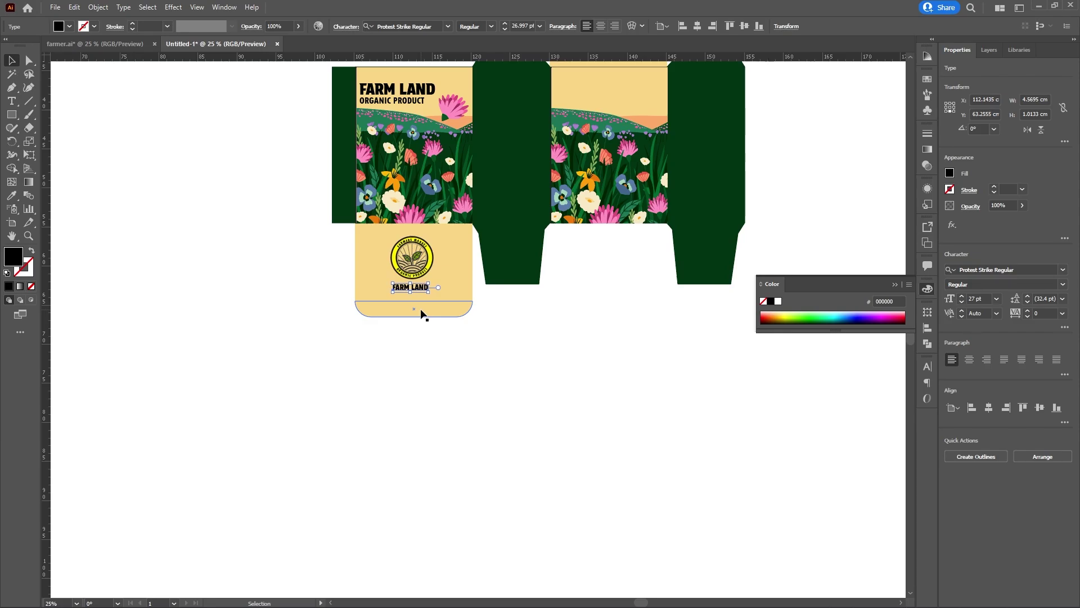
{"action": "left_click", "coordinate": [468, 356]}
- Select the badge and its FARM LAND caption together and nudge them four increments to the left on the lower flap
{"action": "scroll", "coordinate": [459, 352], "scroll_direction": "up", "scroll_amount": 3}
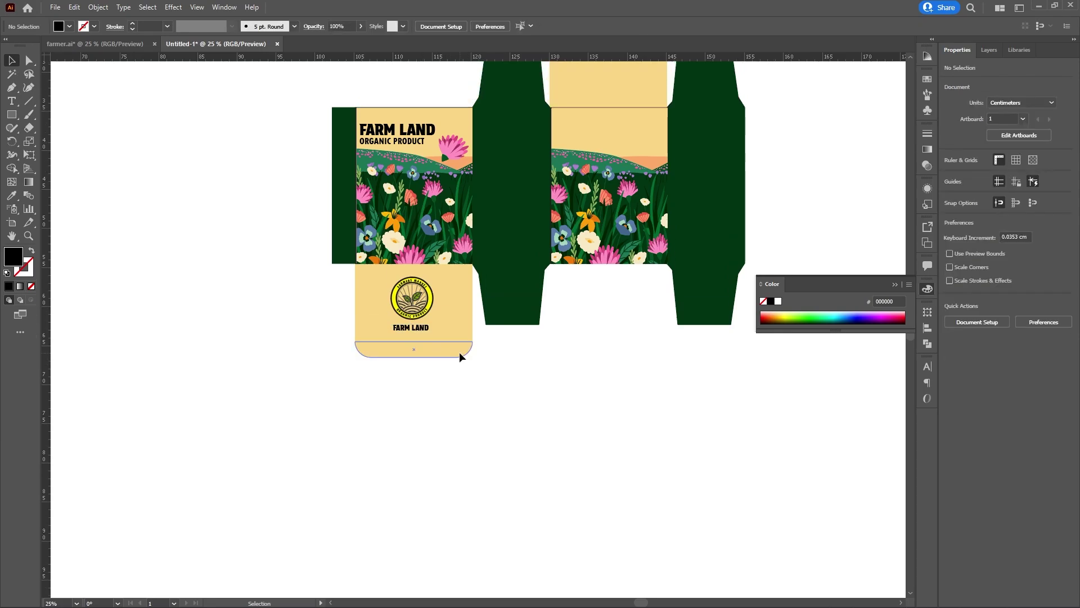
{"action": "left_click", "coordinate": [416, 331]}
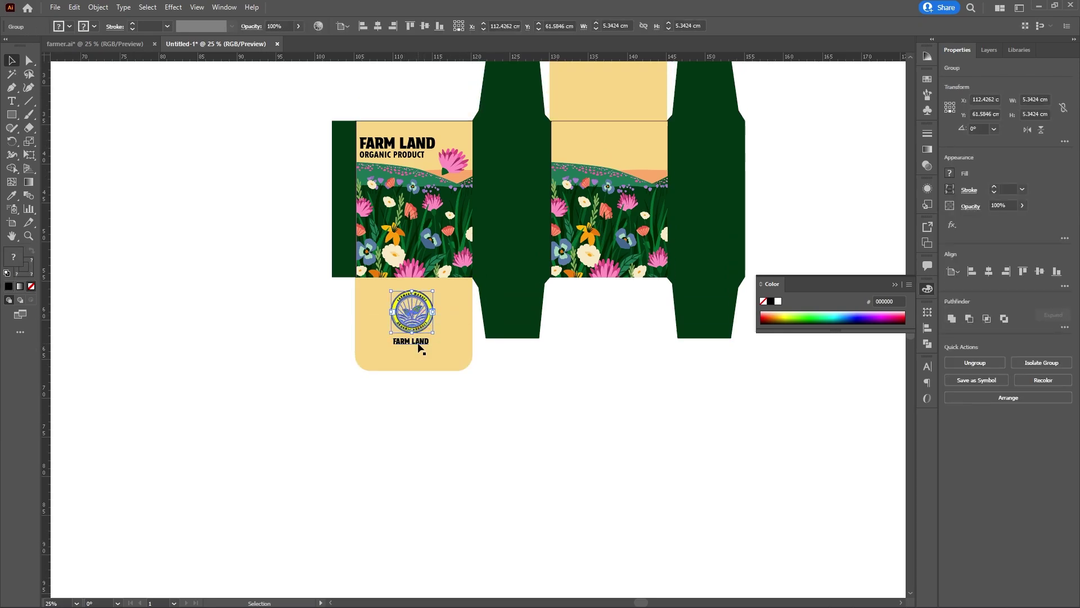
{"action": "left_click", "coordinate": [419, 347]}
{"action": "left_click", "coordinate": [419, 324], "text": "shift"}
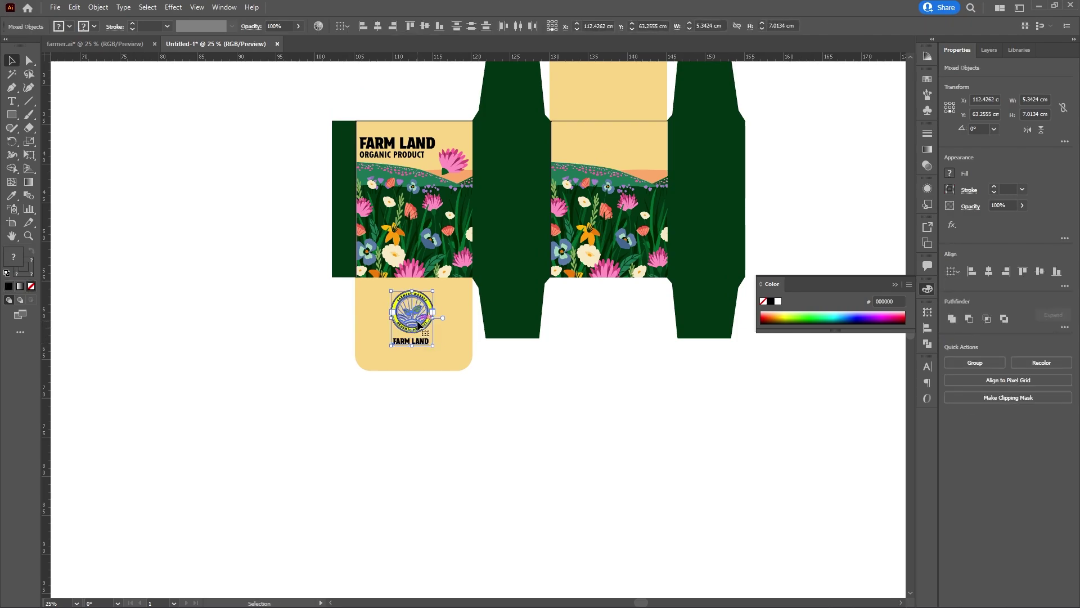
{"action": "key", "text": "Left"}
{"action": "key", "text": "Left"}
{"action": "key", "text": "Left"}
{"action": "key", "text": "Left"}
- Copy the badge and its FARM LAND caption onto the yellow flap above the second landscape panel
{"action": "scroll", "coordinate": [417, 322], "scroll_direction": "up", "scroll_amount": 1}
{"action": "scroll", "coordinate": [416, 323], "scroll_direction": "down", "scroll_amount": 1}
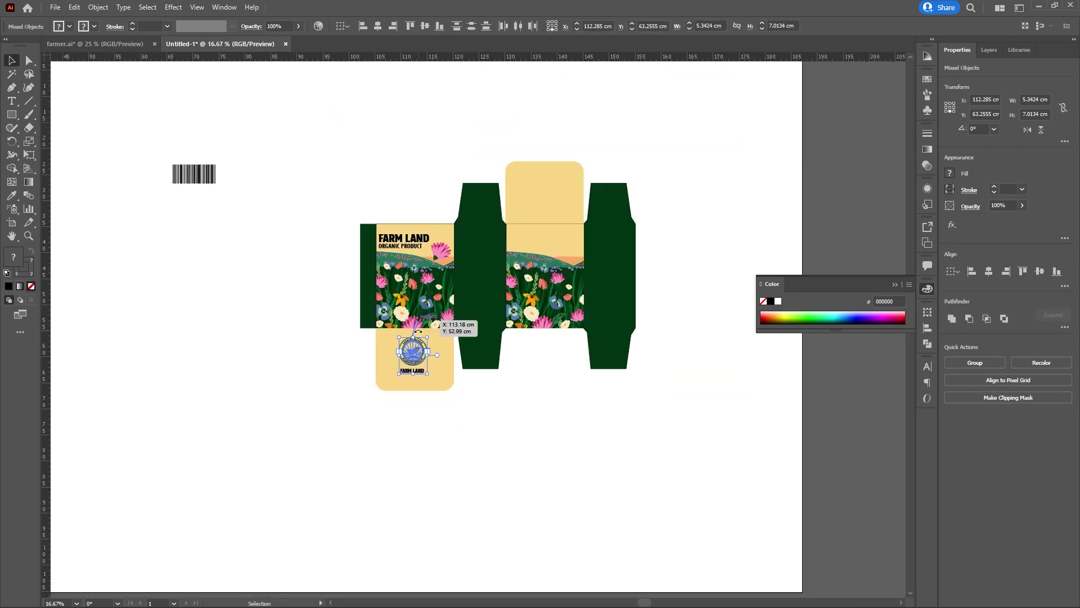
{"action": "left_click_drag", "start_coordinate": [414, 356], "coordinate": [546, 199]}
{"action": "left_click", "coordinate": [461, 150]}
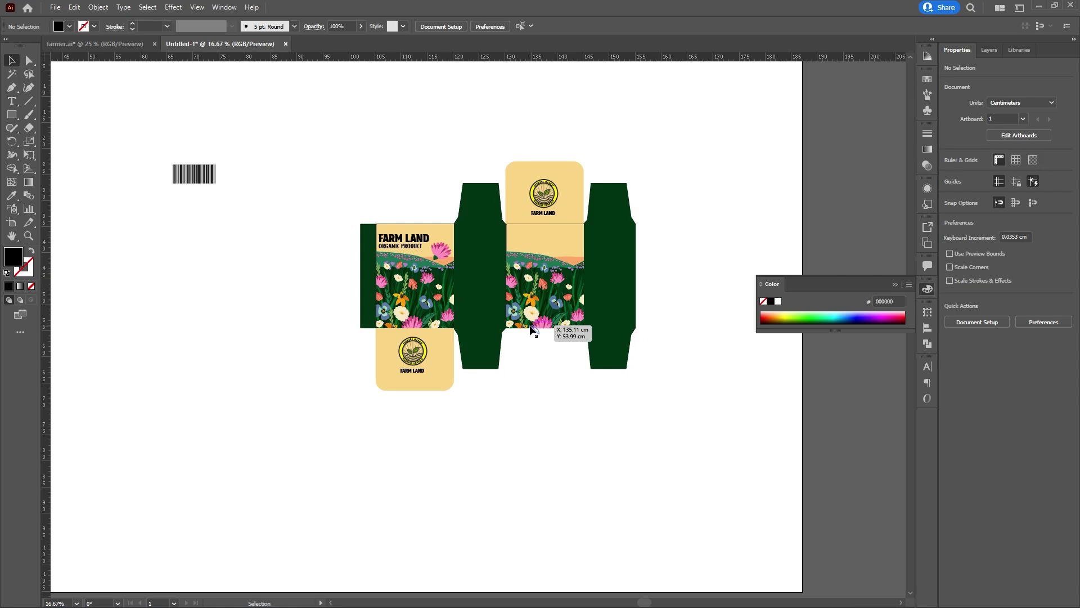
- Copy the FARM LAND title, the ORGANIC PRODUCT line and the pink flower onto the second landscape's sky
{"action": "left_click", "coordinate": [404, 239]}
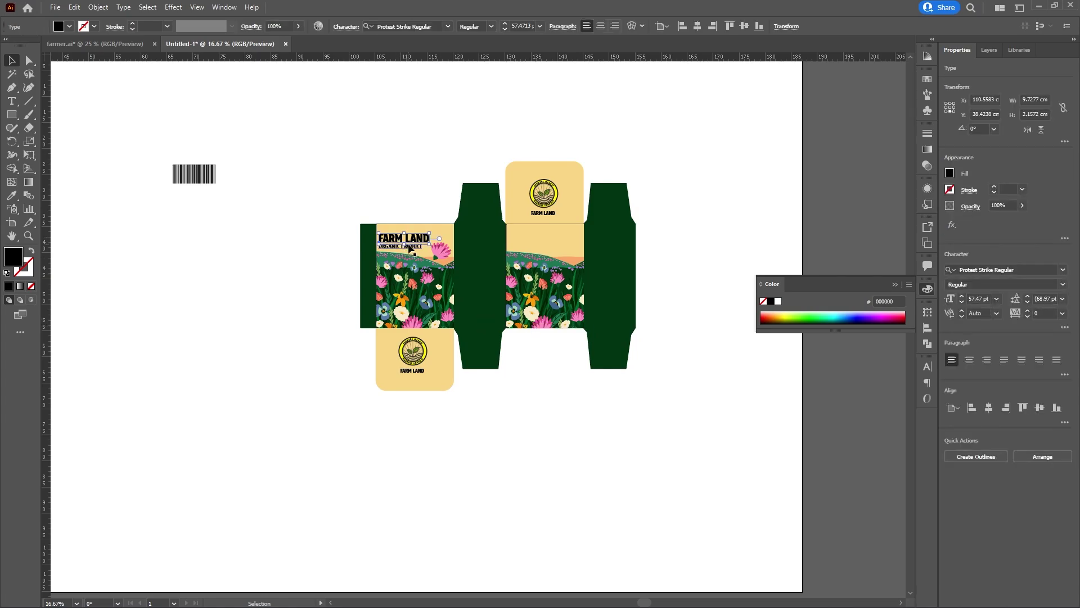
{"action": "scroll", "coordinate": [409, 246], "scroll_direction": "up", "scroll_amount": 1}
{"action": "left_click", "coordinate": [409, 252], "text": "shift"}
{"action": "left_click", "coordinate": [475, 258], "text": "shift"}
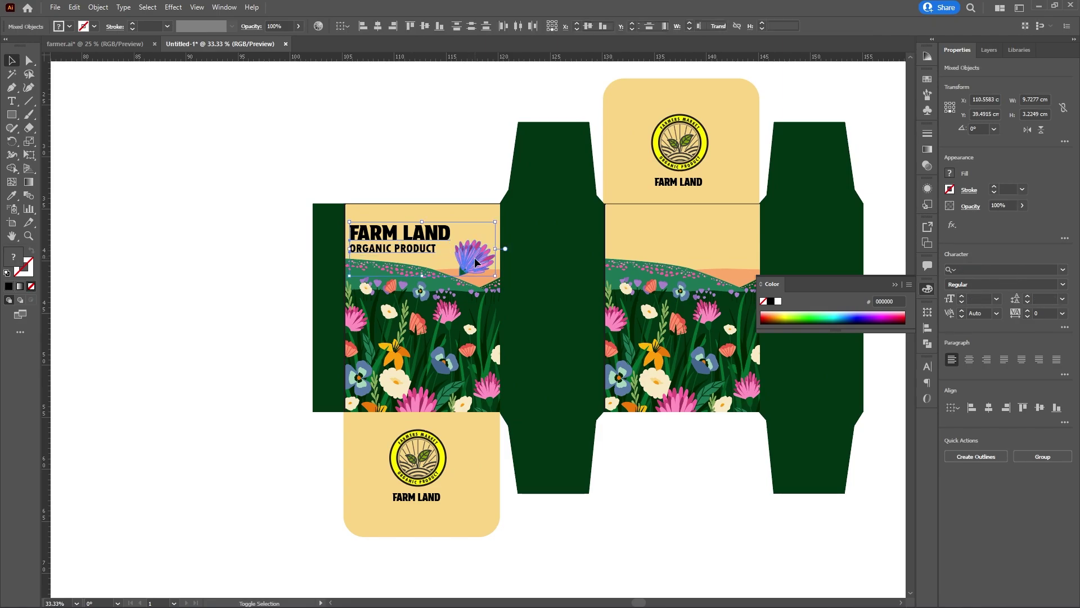
{"action": "left_click_drag", "start_coordinate": [474, 258], "coordinate": [726, 254]}
{"action": "left_click", "coordinate": [470, 184]}
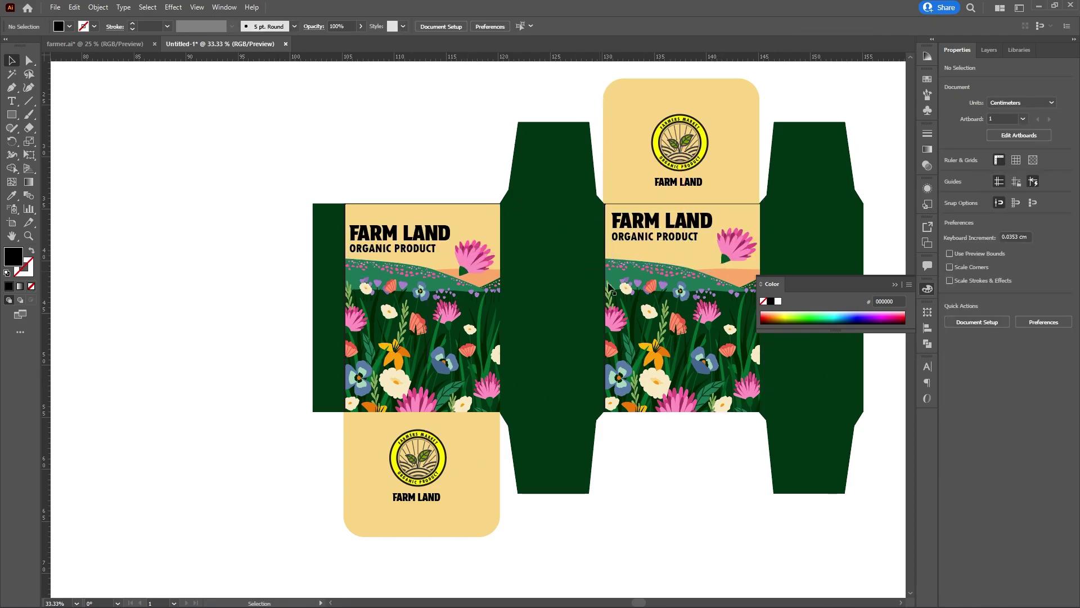
- Place the white centred lorem ipsum text block, set in 11 pt Bahnschrift, on the green side panel between the two landscapes
{"action": "scroll", "coordinate": [651, 427], "scroll_direction": "down", "scroll_amount": 1}
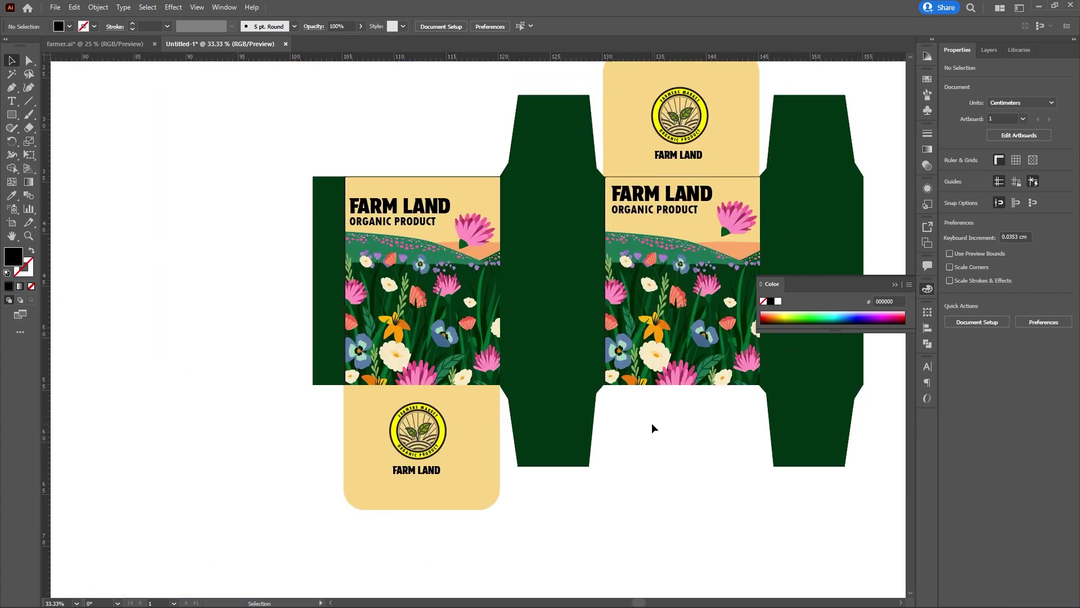
{"action": "left_click_drag", "start_coordinate": [641, 341], "coordinate": [527, 341]}
{"action": "scroll", "coordinate": [336, 346], "scroll_direction": "down", "scroll_amount": 1}
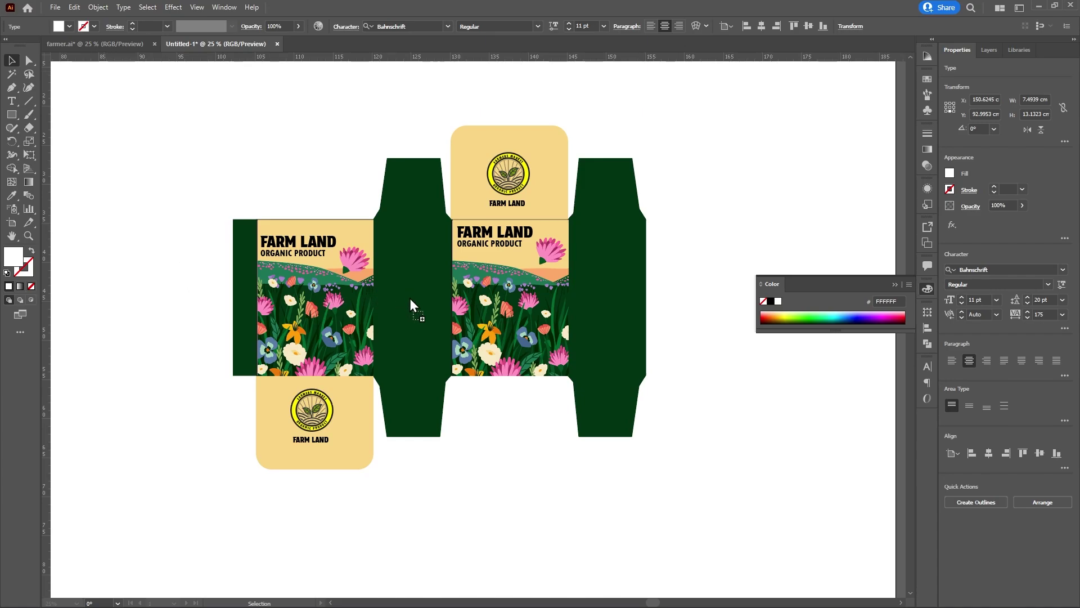
{"action": "left_click_drag", "start_coordinate": [411, 305], "coordinate": [410, 280]}
{"action": "scroll", "coordinate": [261, 385], "scroll_direction": "down", "scroll_amount": 2}
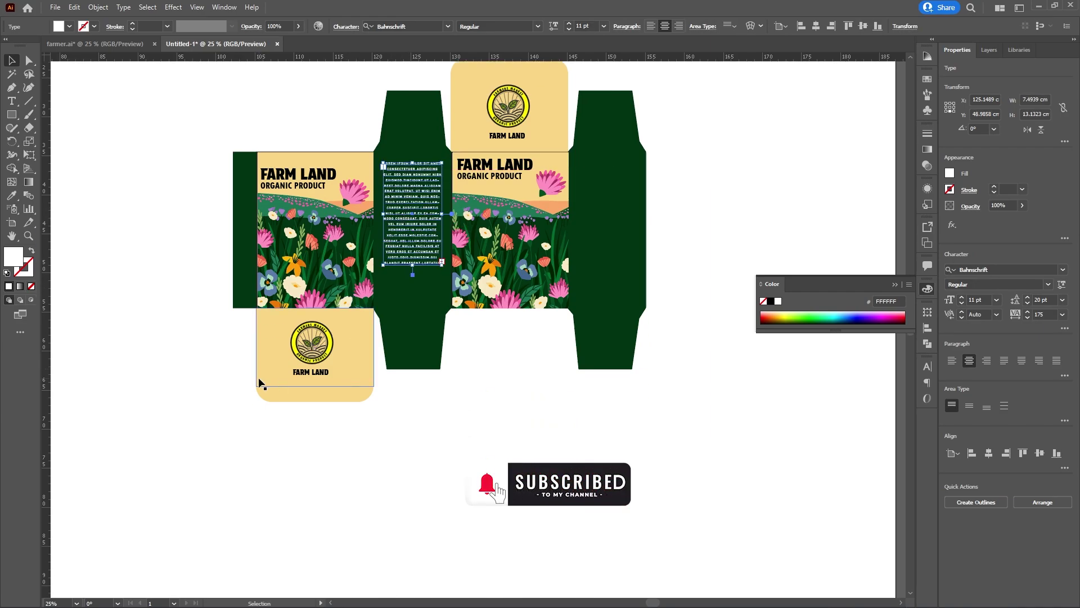
- Move the barcode image beneath the lorem ipsum text on the green side panel, bring it to the front and adjust its position
{"action": "scroll", "coordinate": [261, 384], "scroll_direction": "down", "scroll_amount": 1}
{"action": "left_click_drag", "start_coordinate": [76, 187], "coordinate": [359, 317]}
{"action": "right_click", "coordinate": [359, 316]}
{"action": "mouse_move", "coordinate": [398, 415]}
{"action": "left_click", "coordinate": [519, 411]}
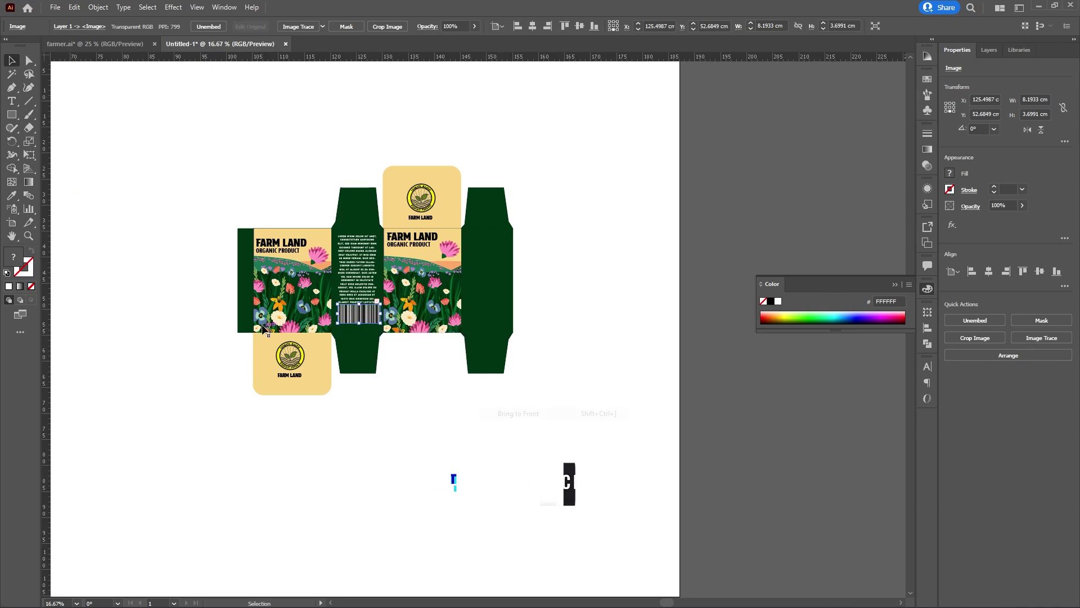
{"action": "scroll", "coordinate": [338, 313], "scroll_direction": "up", "scroll_amount": 1}
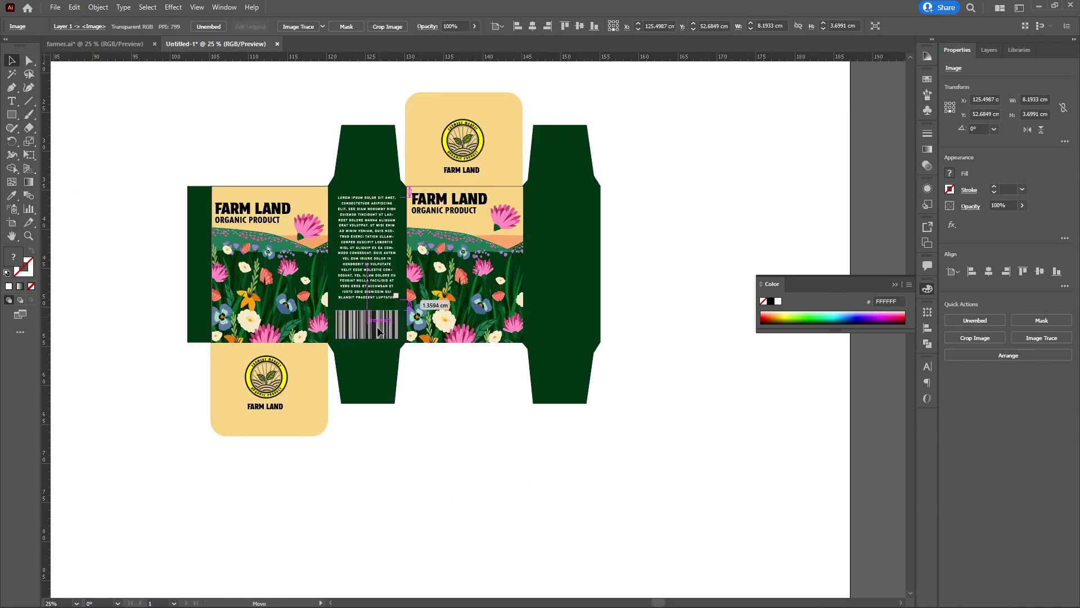
{"action": "left_click", "coordinate": [381, 260]}
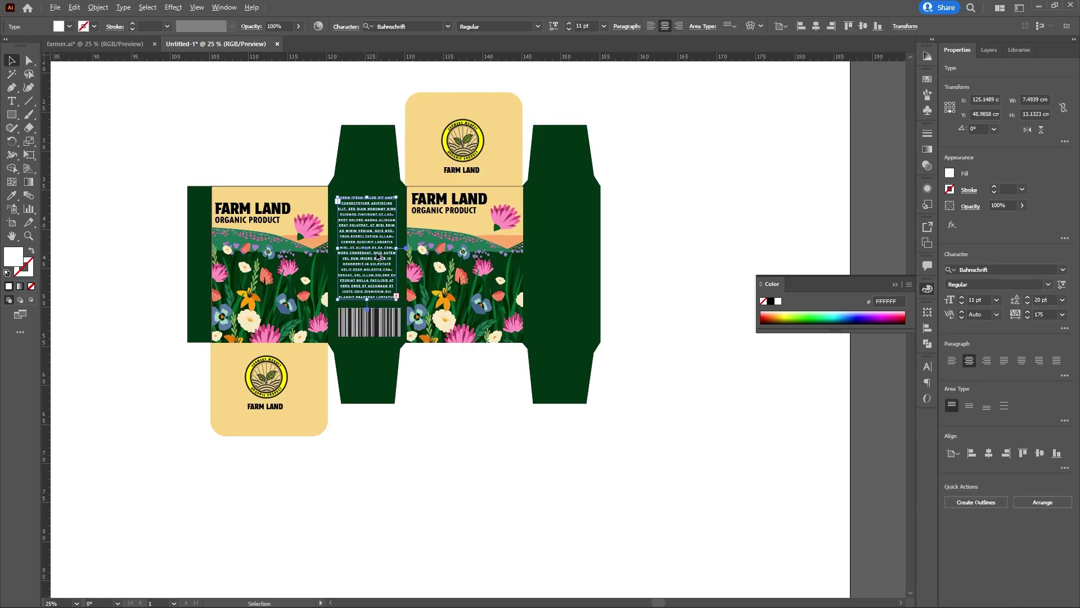
- Copy the lorem ipsum text block onto the green side panel beyond the second landscape and shorten its text frame
{"action": "left_click_drag", "start_coordinate": [381, 258], "coordinate": [562, 253]}
{"action": "left_click", "coordinate": [644, 238]}
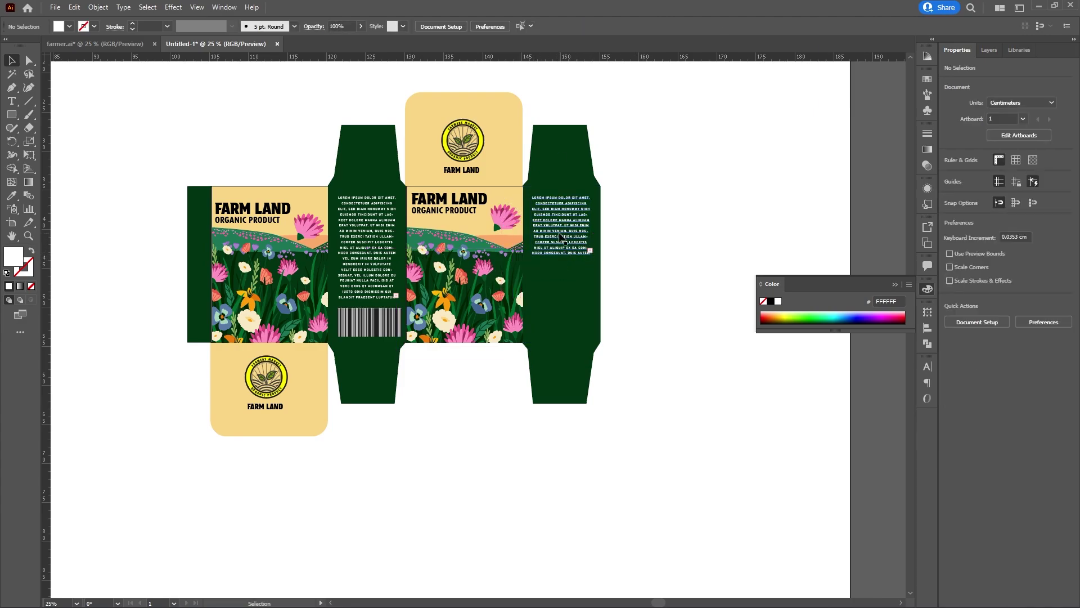
{"action": "left_click", "coordinate": [565, 248]}
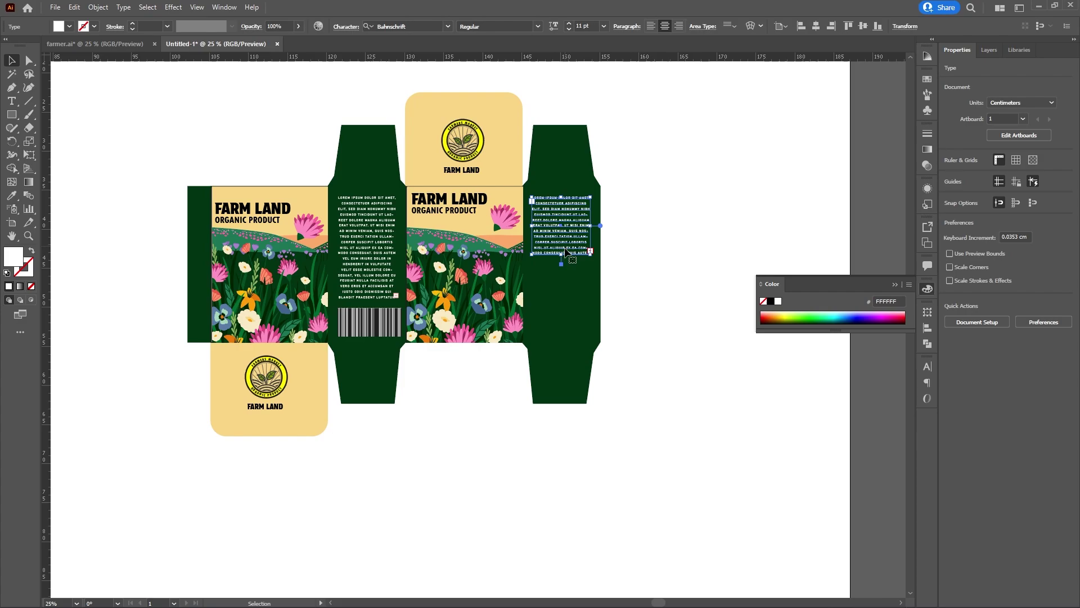
{"action": "left_click_drag", "start_coordinate": [561, 254], "coordinate": [565, 267]}
{"action": "key", "text": "ctrl+z"}
- Duplicate the shortened lorem ipsum block directly beneath itself on the same green side panel as a second paragraph
{"action": "left_click", "coordinate": [563, 219]}
{"action": "left_click_drag", "start_coordinate": [563, 220], "coordinate": [562, 300]}
{"action": "left_click", "coordinate": [650, 261]}
- Add the text 100G in 48 pt Tw Cen MT Condensed Extra Bold and place it beneath the second lorem ipsum paragraph
{"action": "left_click", "coordinate": [13, 102]}
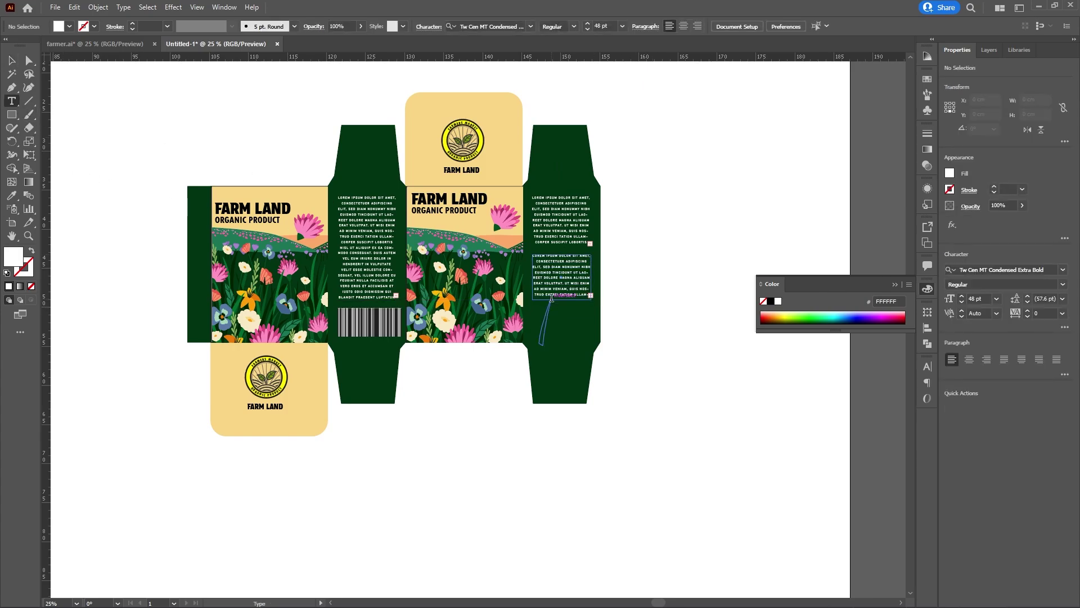
{"action": "left_click", "coordinate": [630, 272]}
{"action": "key", "text": "BackSpace"}
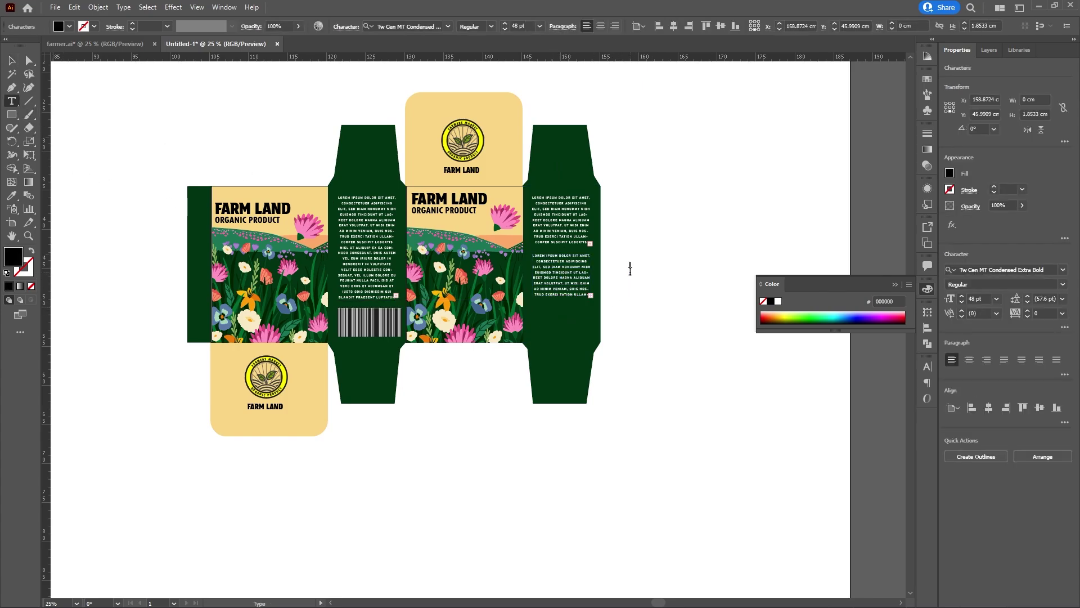
{"action": "left_click", "coordinate": [11, 60]}
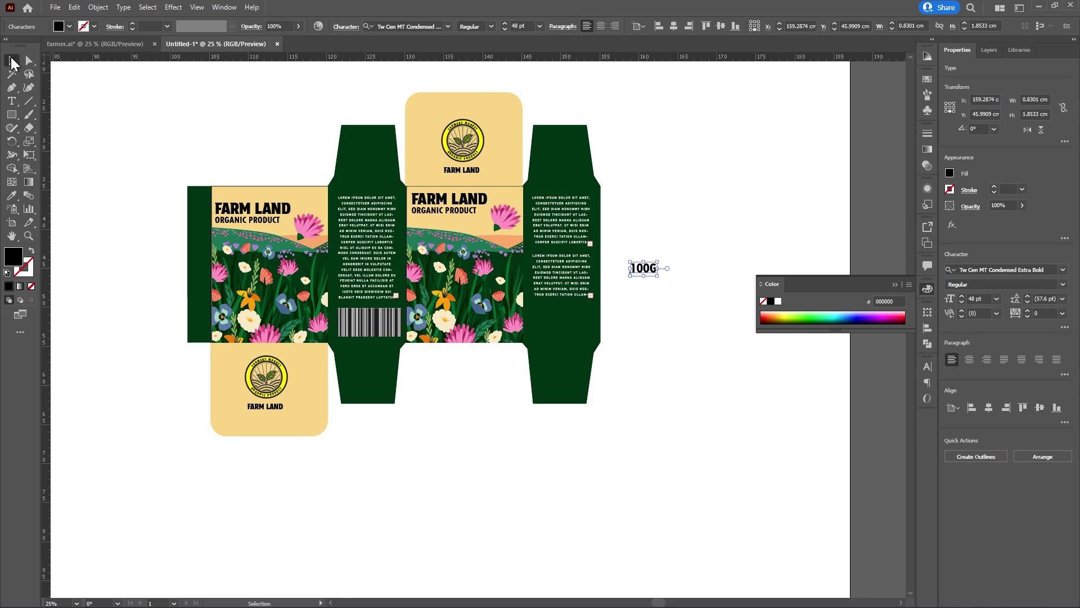
{"action": "left_click_drag", "start_coordinate": [647, 268], "coordinate": [579, 314]}
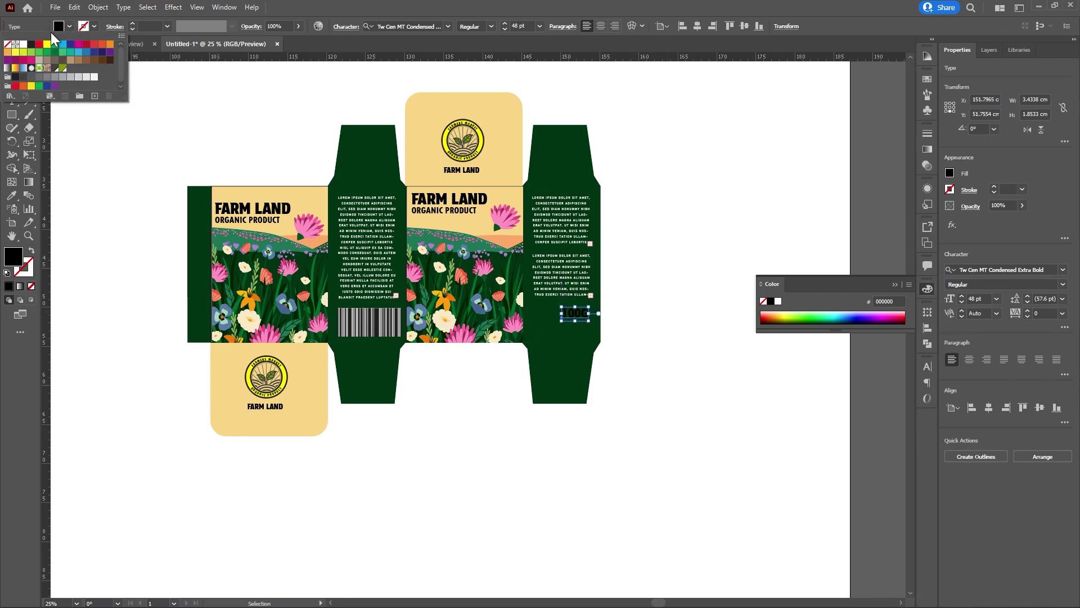
- Fill the 100G text with white and move it and the second lorem ipsum paragraph slightly lower on the panel
{"action": "left_click", "coordinate": [20, 44]}
{"action": "left_click", "coordinate": [99, 169]}
{"action": "left_click", "coordinate": [57, 91]}
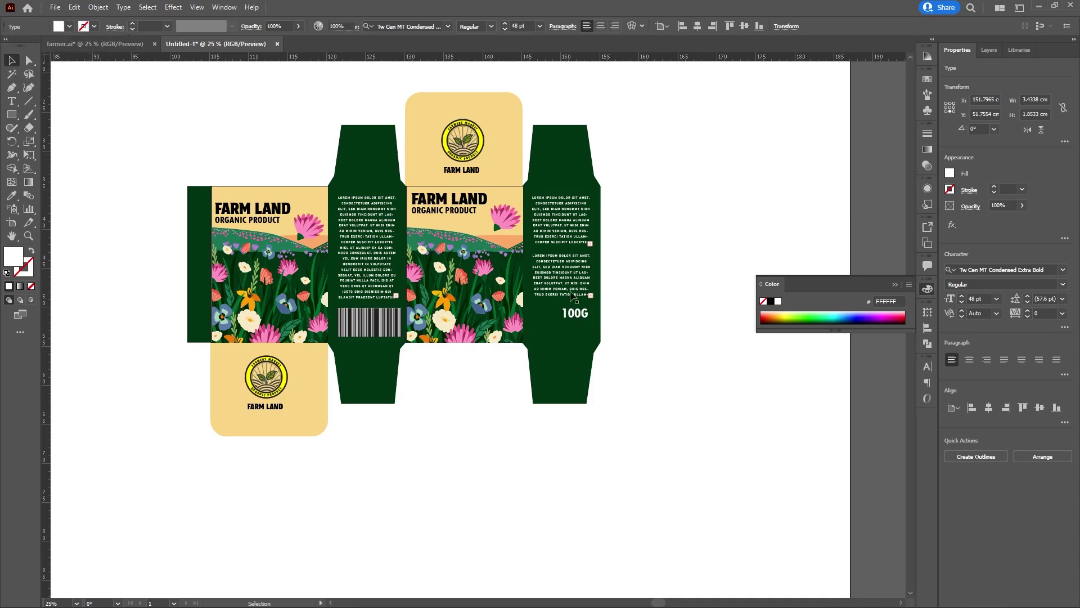
{"action": "mouse_move", "coordinate": [580, 313]}
{"action": "left_mouse_down"}
{"action": "mouse_move", "coordinate": [580, 324]}
{"action": "mouse_move", "coordinate": [561, 304]}
{"action": "left_mouse_up"}
{"action": "left_click", "coordinate": [567, 289]}
{"action": "left_click", "coordinate": [654, 298]}
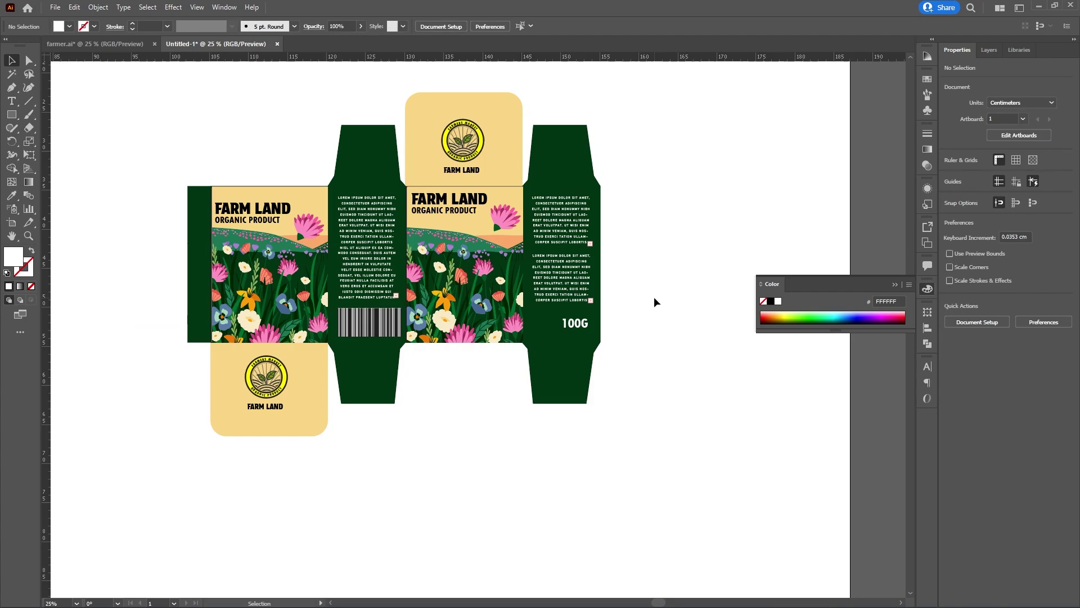
- Review the whole box dieline, checking the landscape panels, side-panel text, barcode and flaps
{"action": "scroll", "coordinate": [549, 258], "scroll_direction": "up", "scroll_amount": 3}
{"action": "scroll", "coordinate": [464, 259], "scroll_direction": "down", "scroll_amount": 2}
{"action": "scroll", "coordinate": [374, 417], "scroll_direction": "down", "scroll_amount": 2}
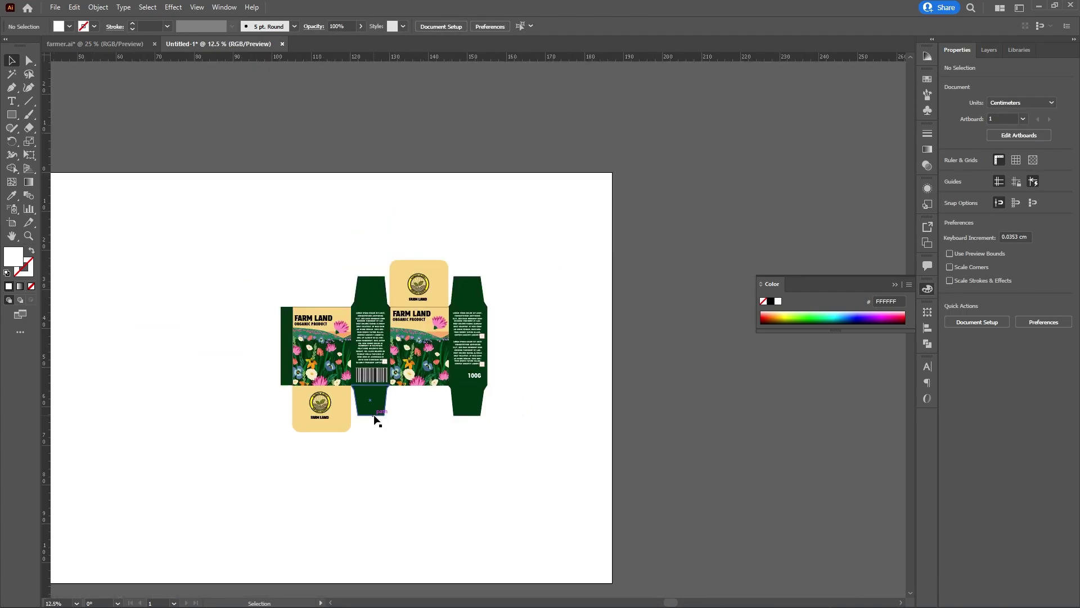
{"action": "scroll", "coordinate": [375, 424], "scroll_direction": "down", "scroll_amount": 3}
{"action": "scroll", "coordinate": [376, 423], "scroll_direction": "up", "scroll_amount": 1}
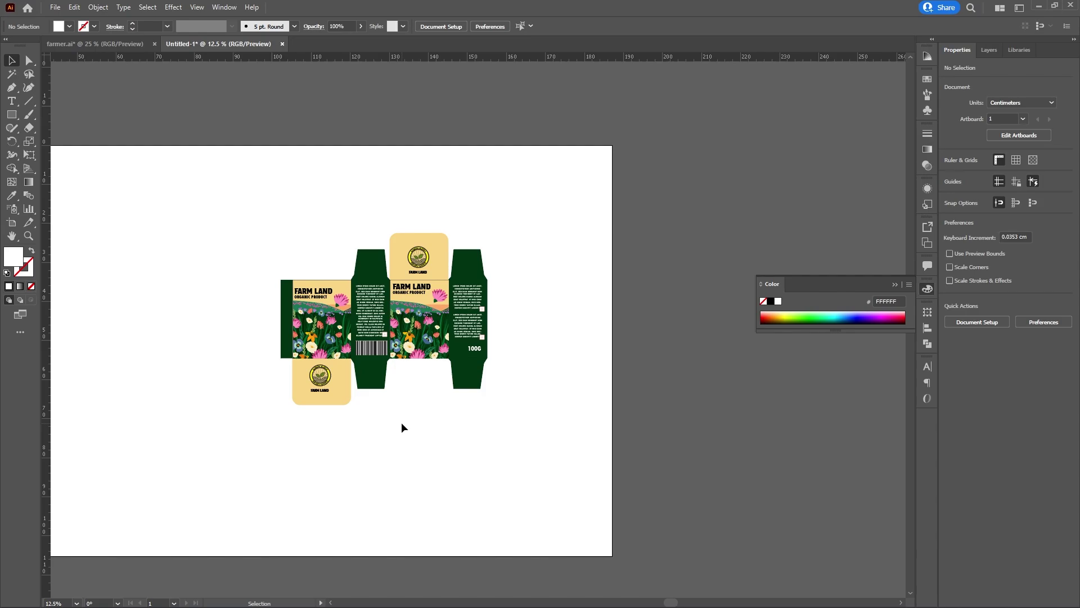
{"action": "scroll", "coordinate": [399, 421], "scroll_direction": "down", "scroll_amount": 1}
{"action": "scroll", "coordinate": [391, 413], "scroll_direction": "up", "scroll_amount": 2}
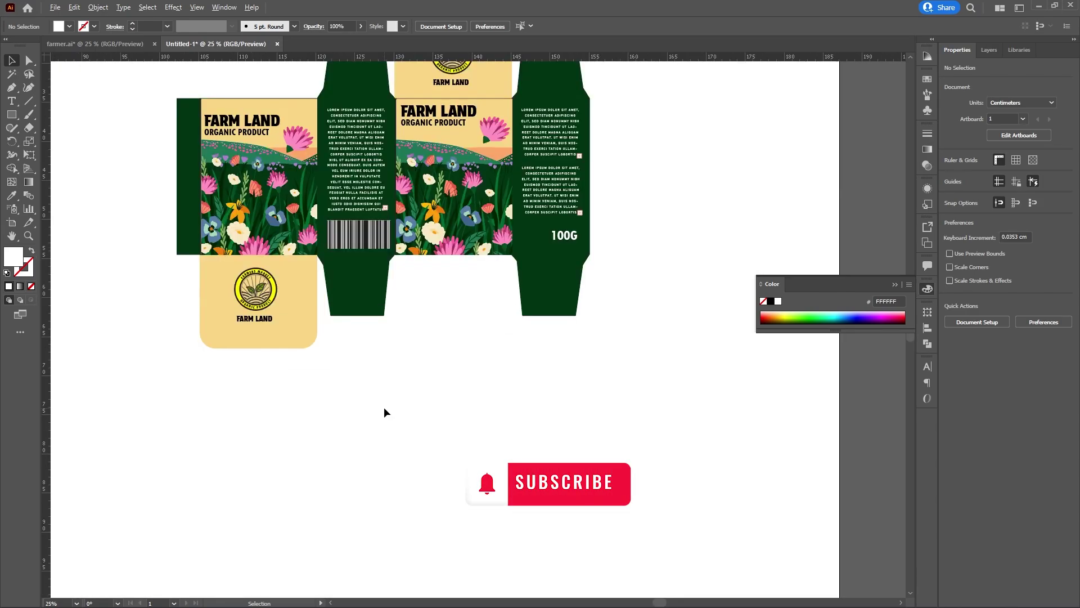
{"action": "scroll", "coordinate": [384, 412], "scroll_direction": "up", "scroll_amount": 3}
{"action": "scroll", "coordinate": [284, 433], "scroll_direction": "down", "scroll_amount": 1}
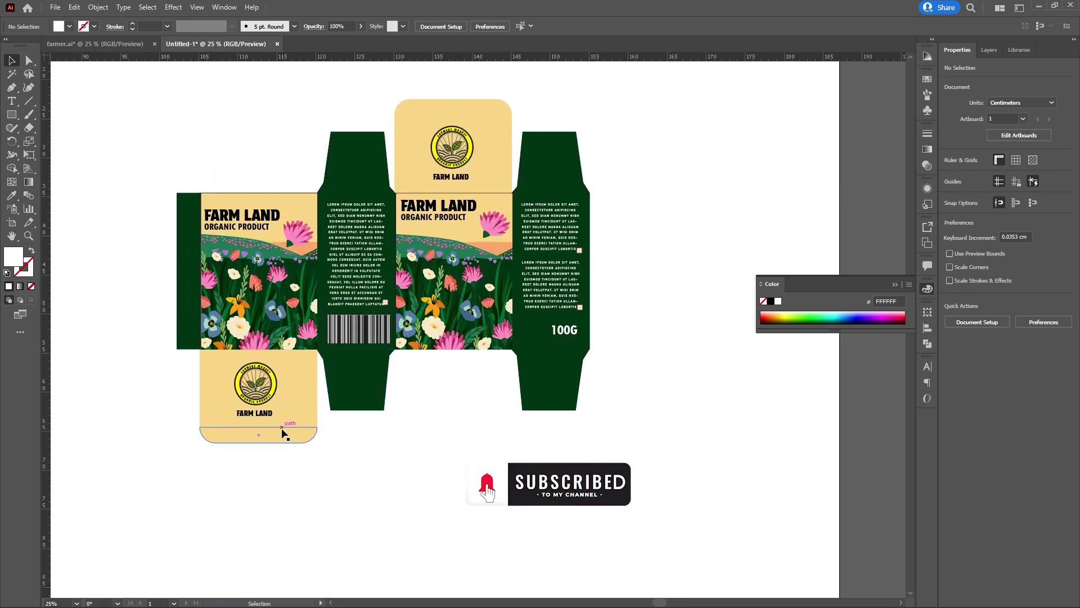
{"action": "scroll", "coordinate": [411, 445], "scroll_direction": "up", "scroll_amount": 1}
- Taper the narrow green glue flap by moving its two outer corners about 0.7 cm inward vertically
{"action": "left_click", "coordinate": [178, 225]}
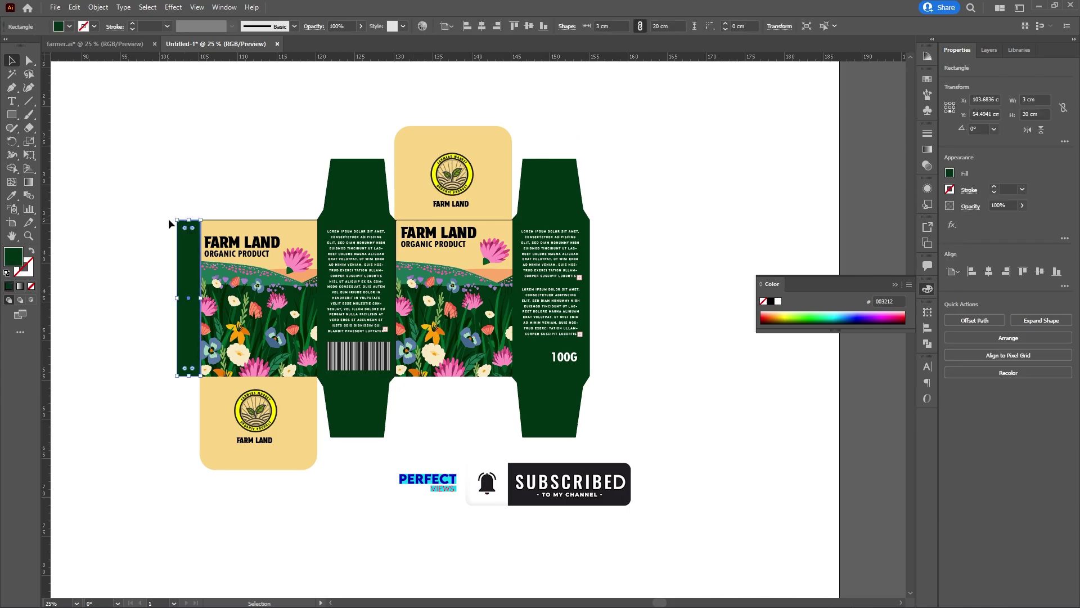
{"action": "left_click", "coordinate": [172, 209]}
{"action": "left_click", "coordinate": [185, 231]}
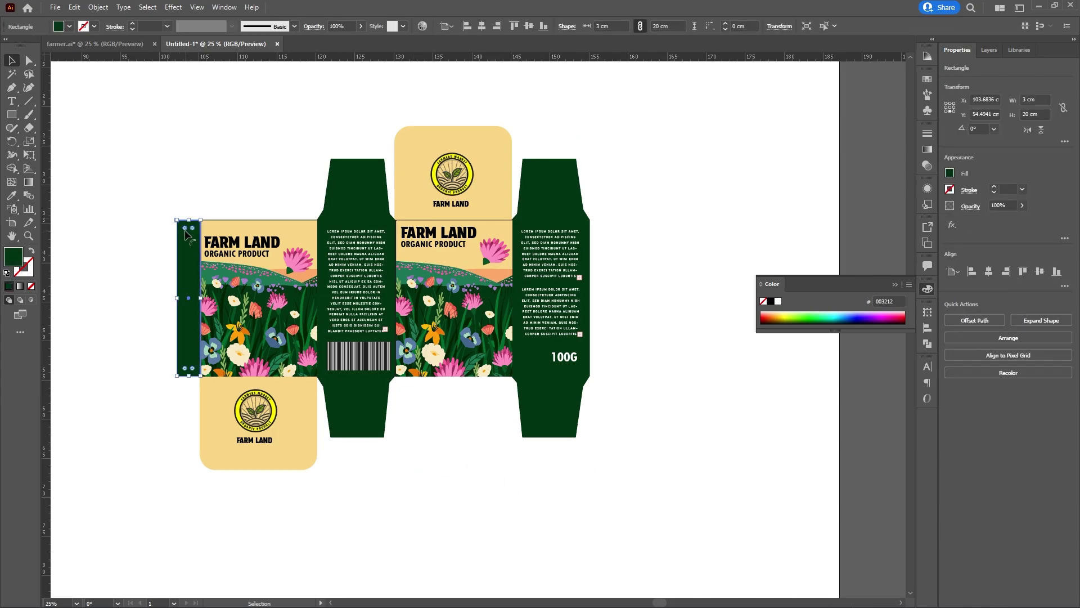
{"action": "left_click", "coordinate": [27, 63]}
{"action": "left_click_drag", "start_coordinate": [168, 206], "coordinate": [180, 263]}
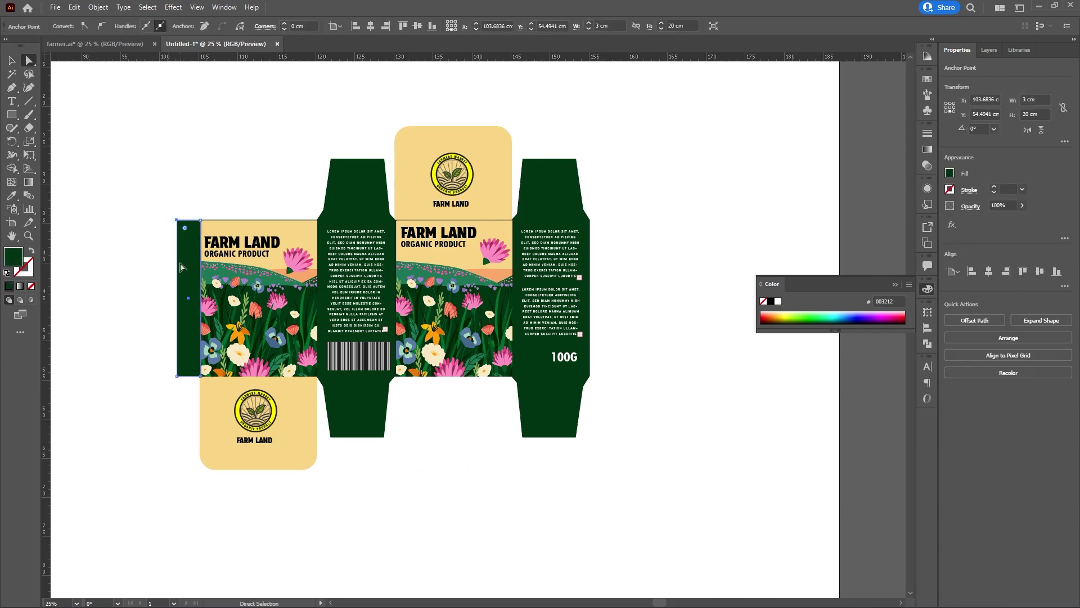
{"action": "key", "text": "shift+Down"}
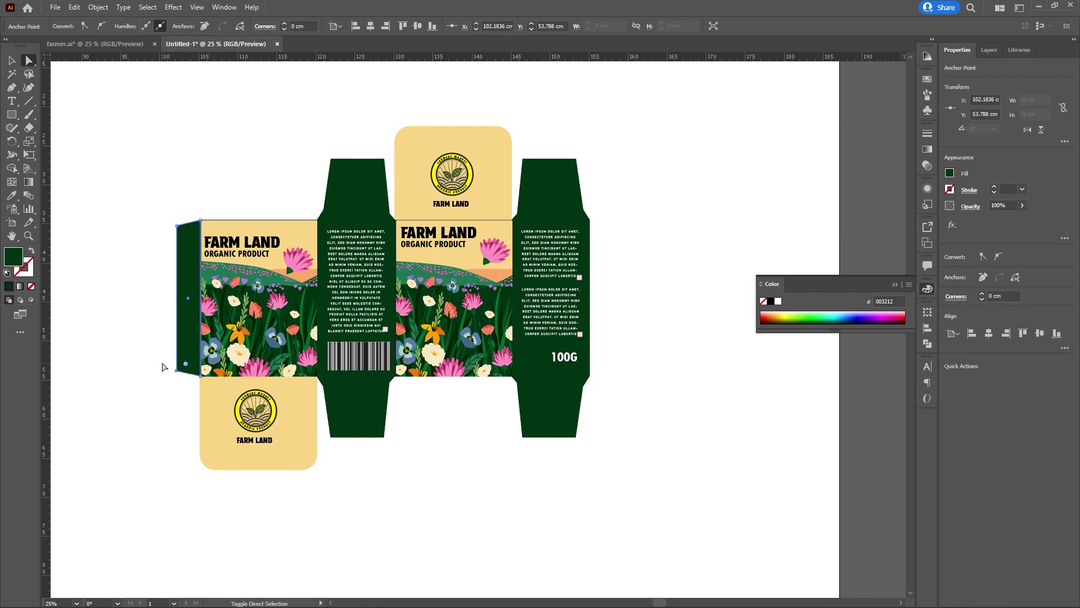
{"action": "left_click", "coordinate": [11, 61]}
{"action": "left_click", "coordinate": [169, 162]}
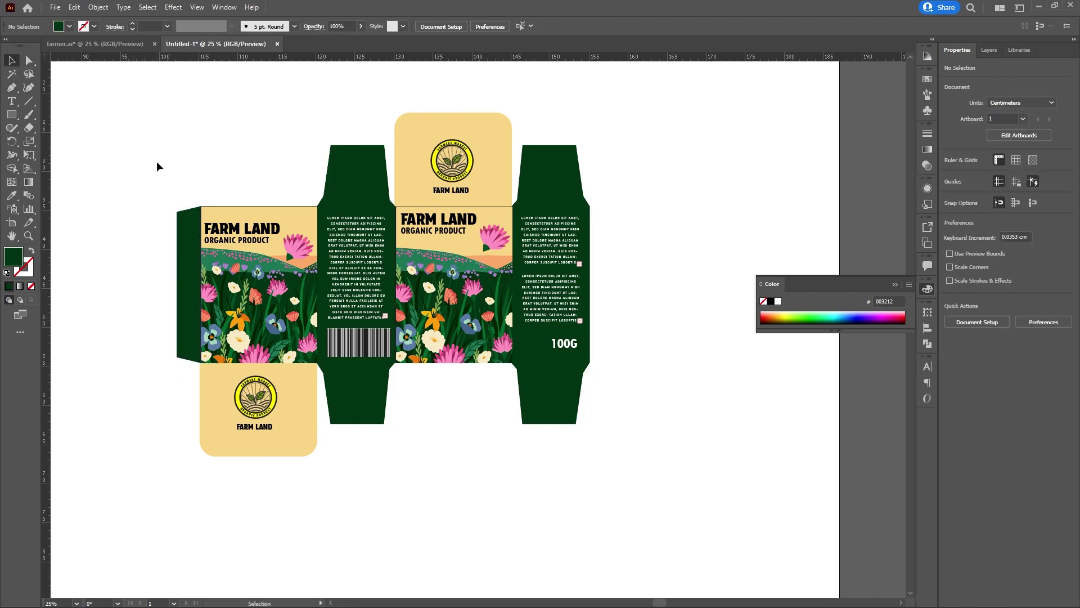